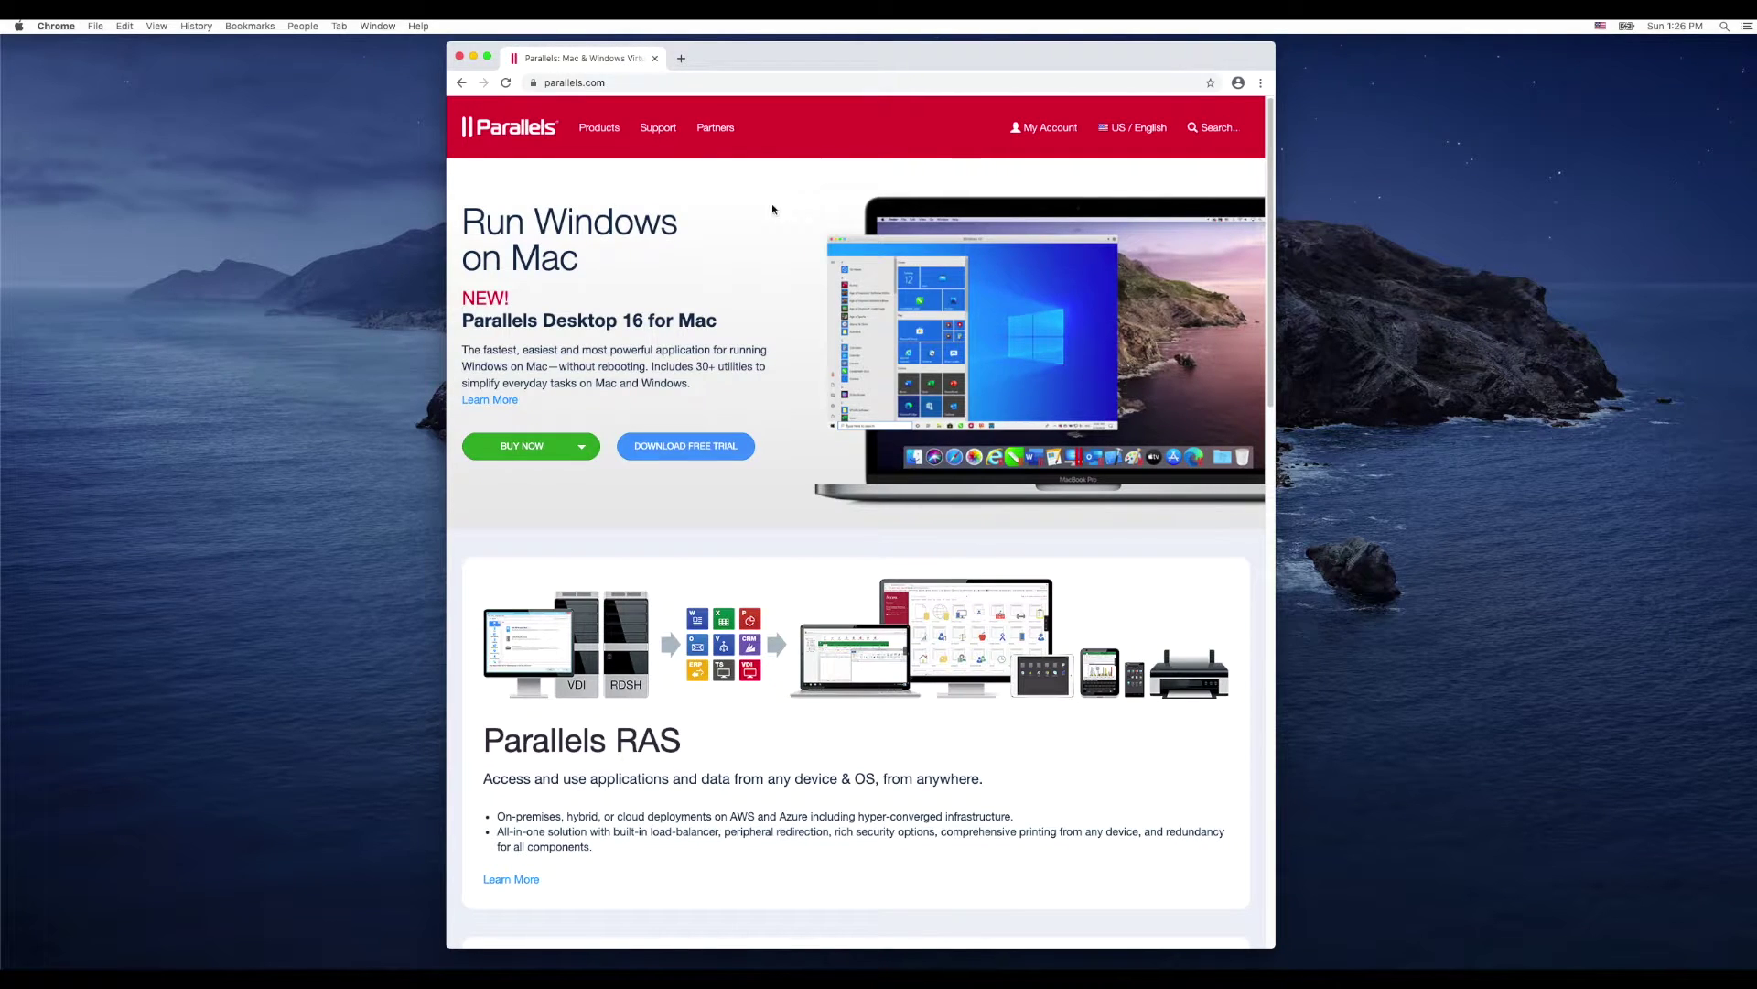
# Step: Download the Parallels Desktop 16 free trial .dmg in Chrome, then minimize the browser
pyautogui.click(707, 449)
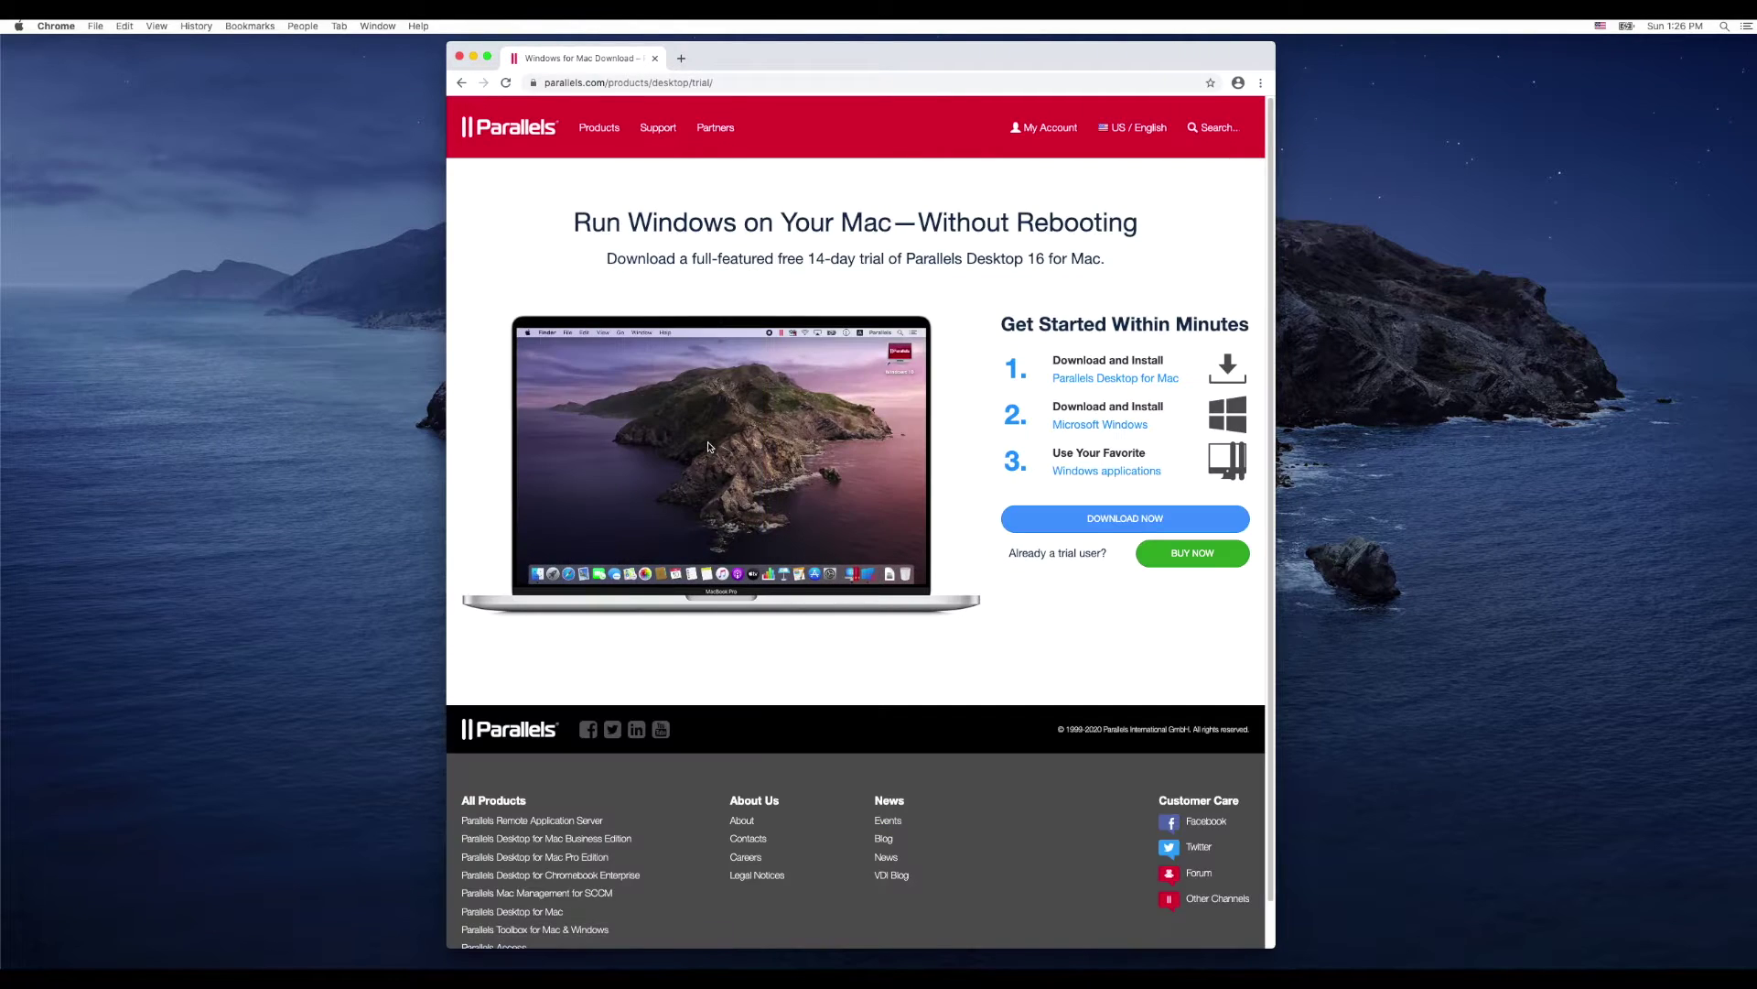
pyautogui.click(1132, 526)
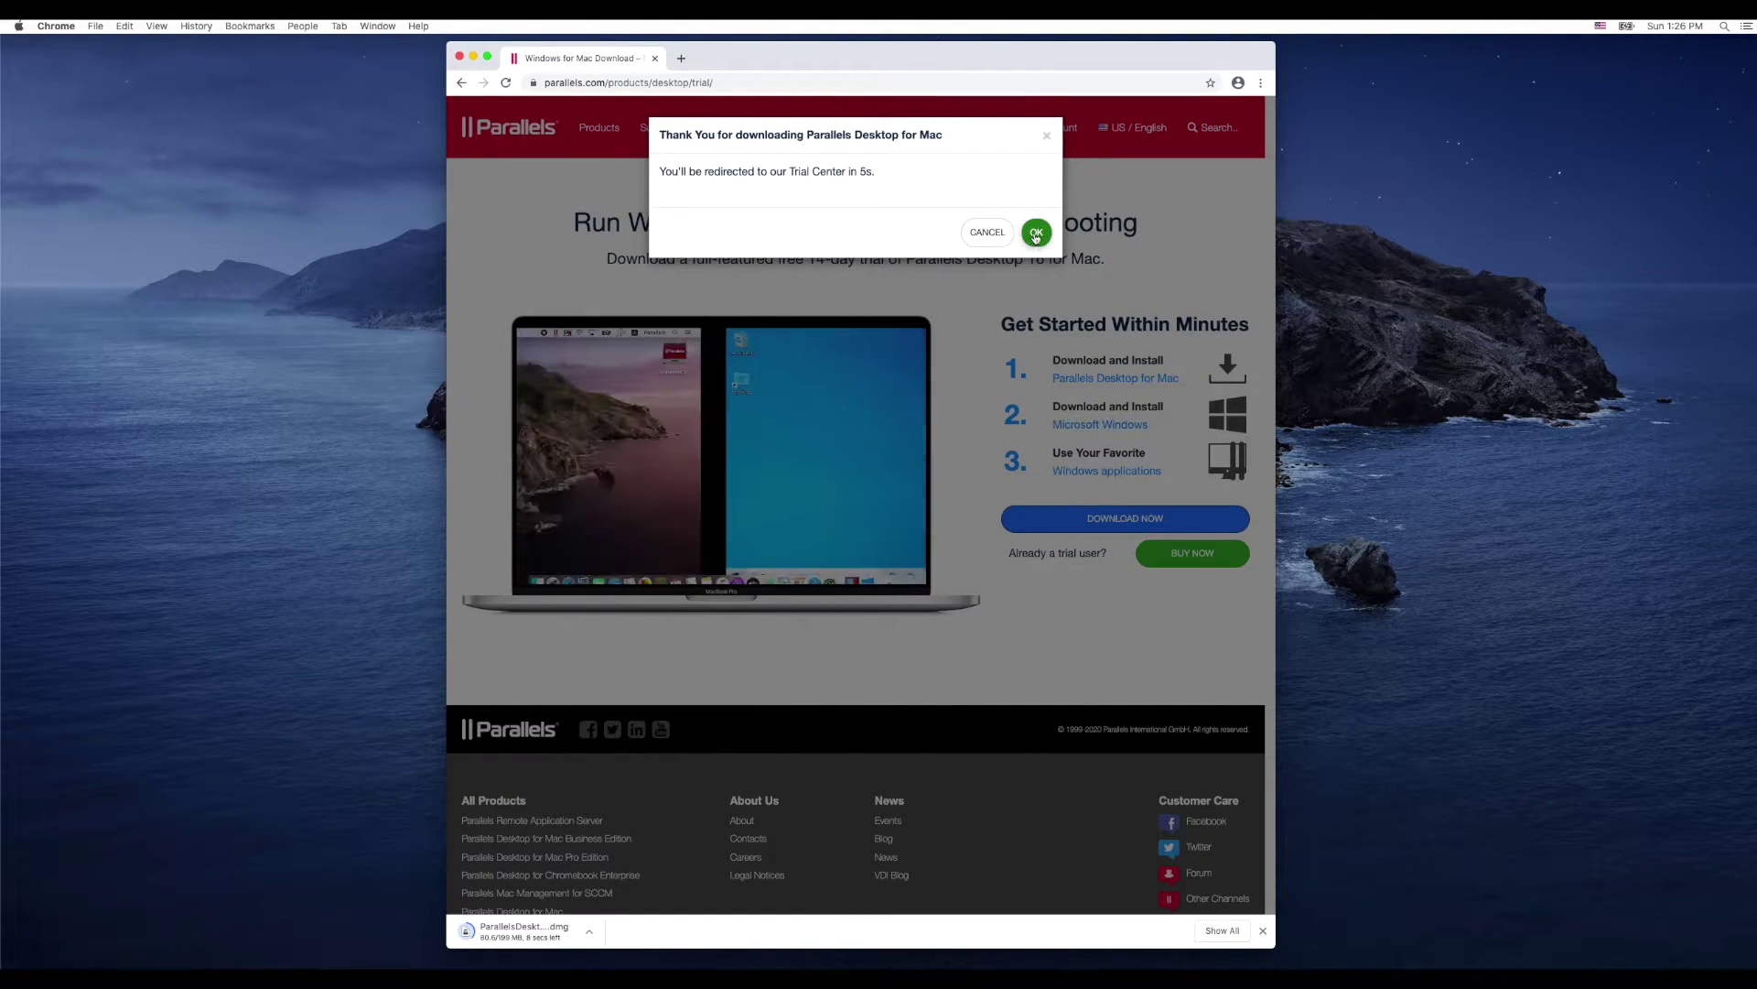
pyautogui.click(1036, 235)
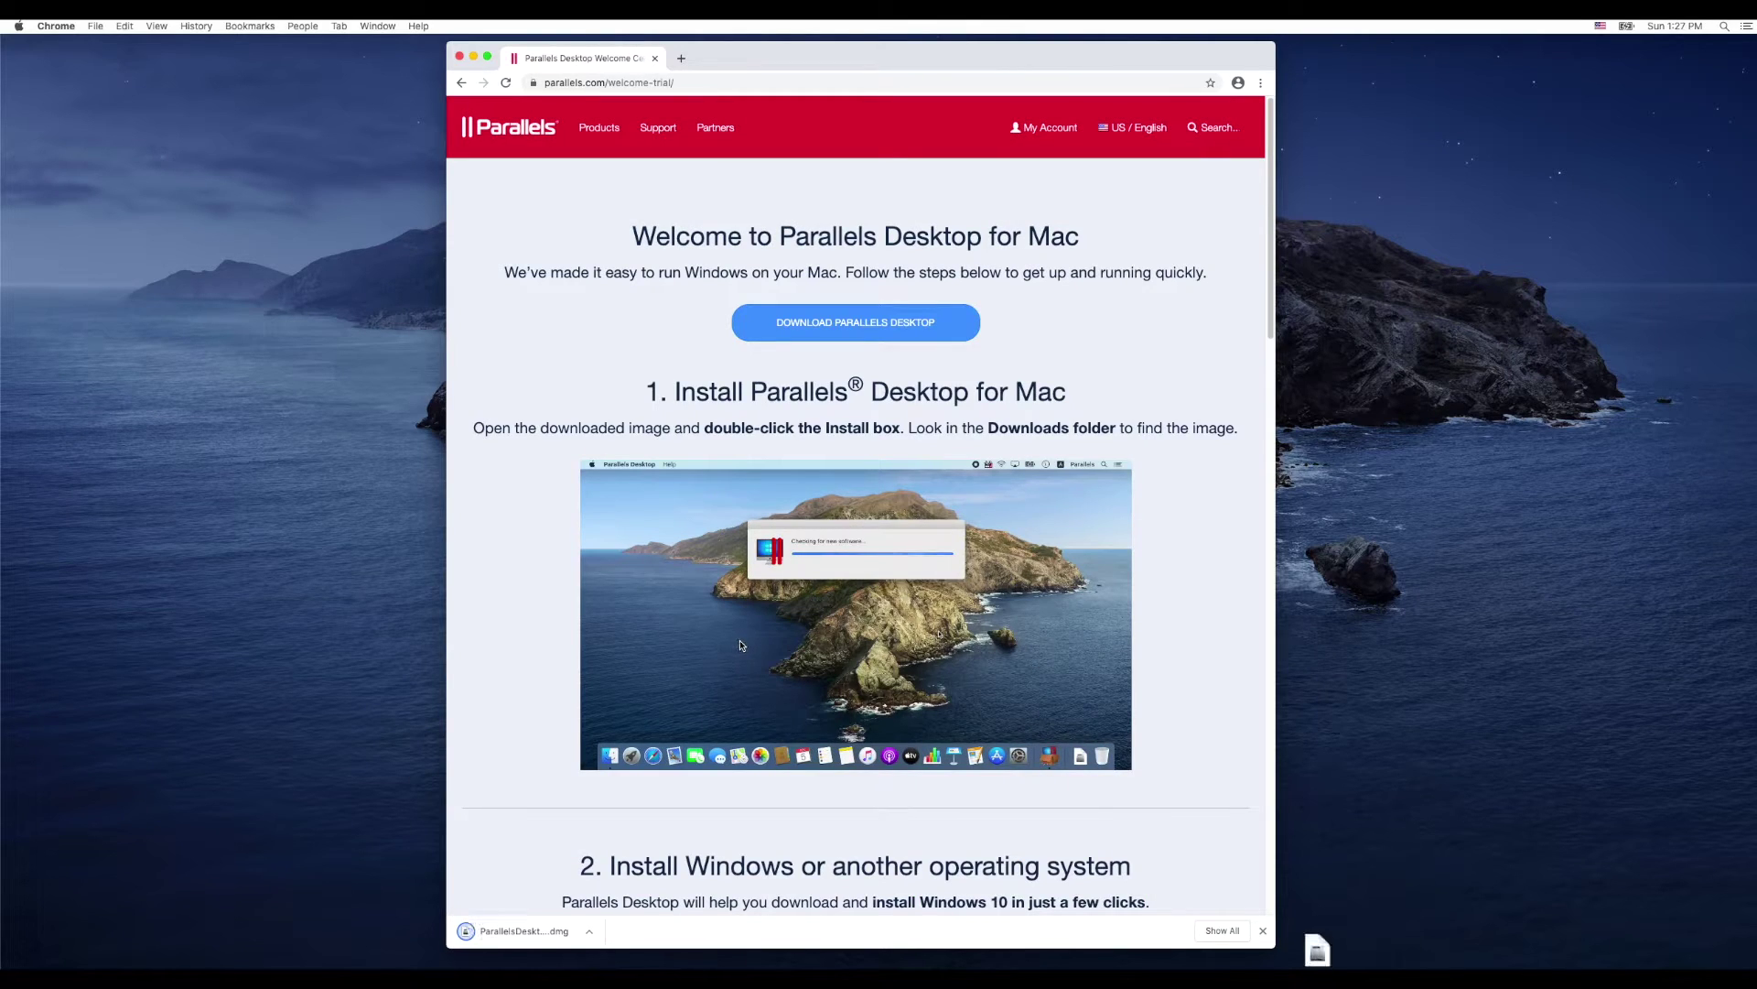
pyautogui.click(473, 57)
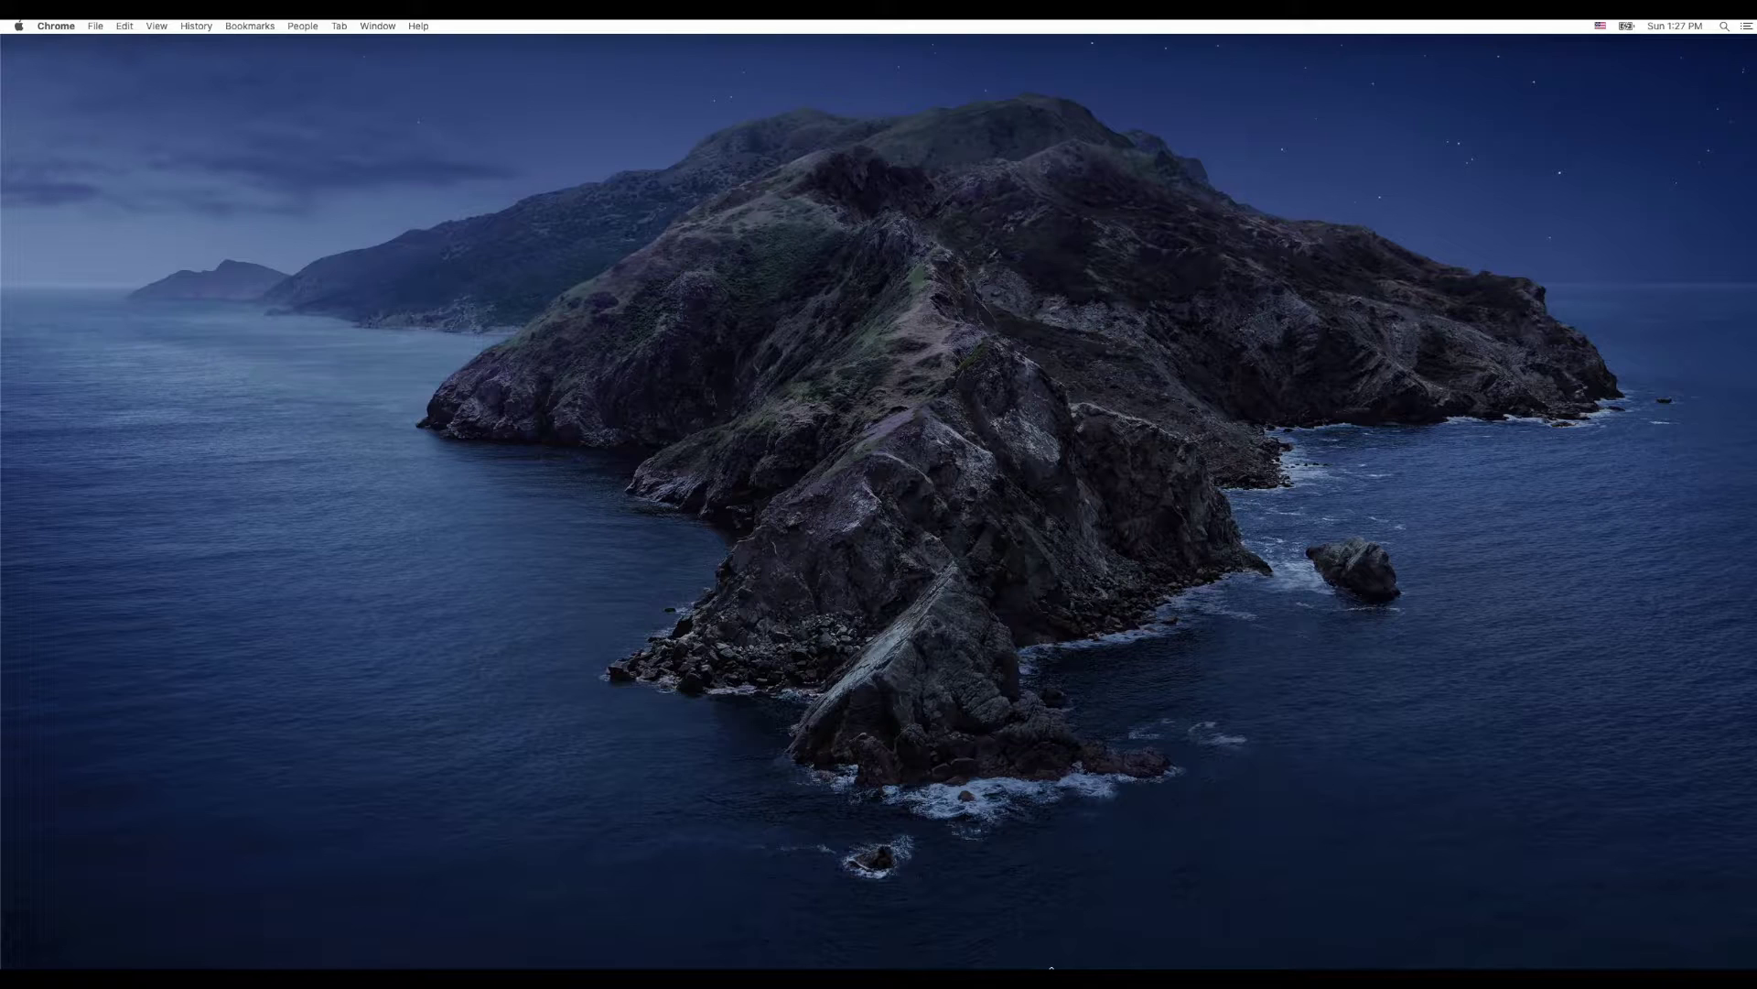
# Step: Open the downloaded Parallels Desktop .dmg from Downloads and launch Install, allowing it through Gatekeeper
pyautogui.moveTo(1053, 966)
pyautogui.click(1296, 950)
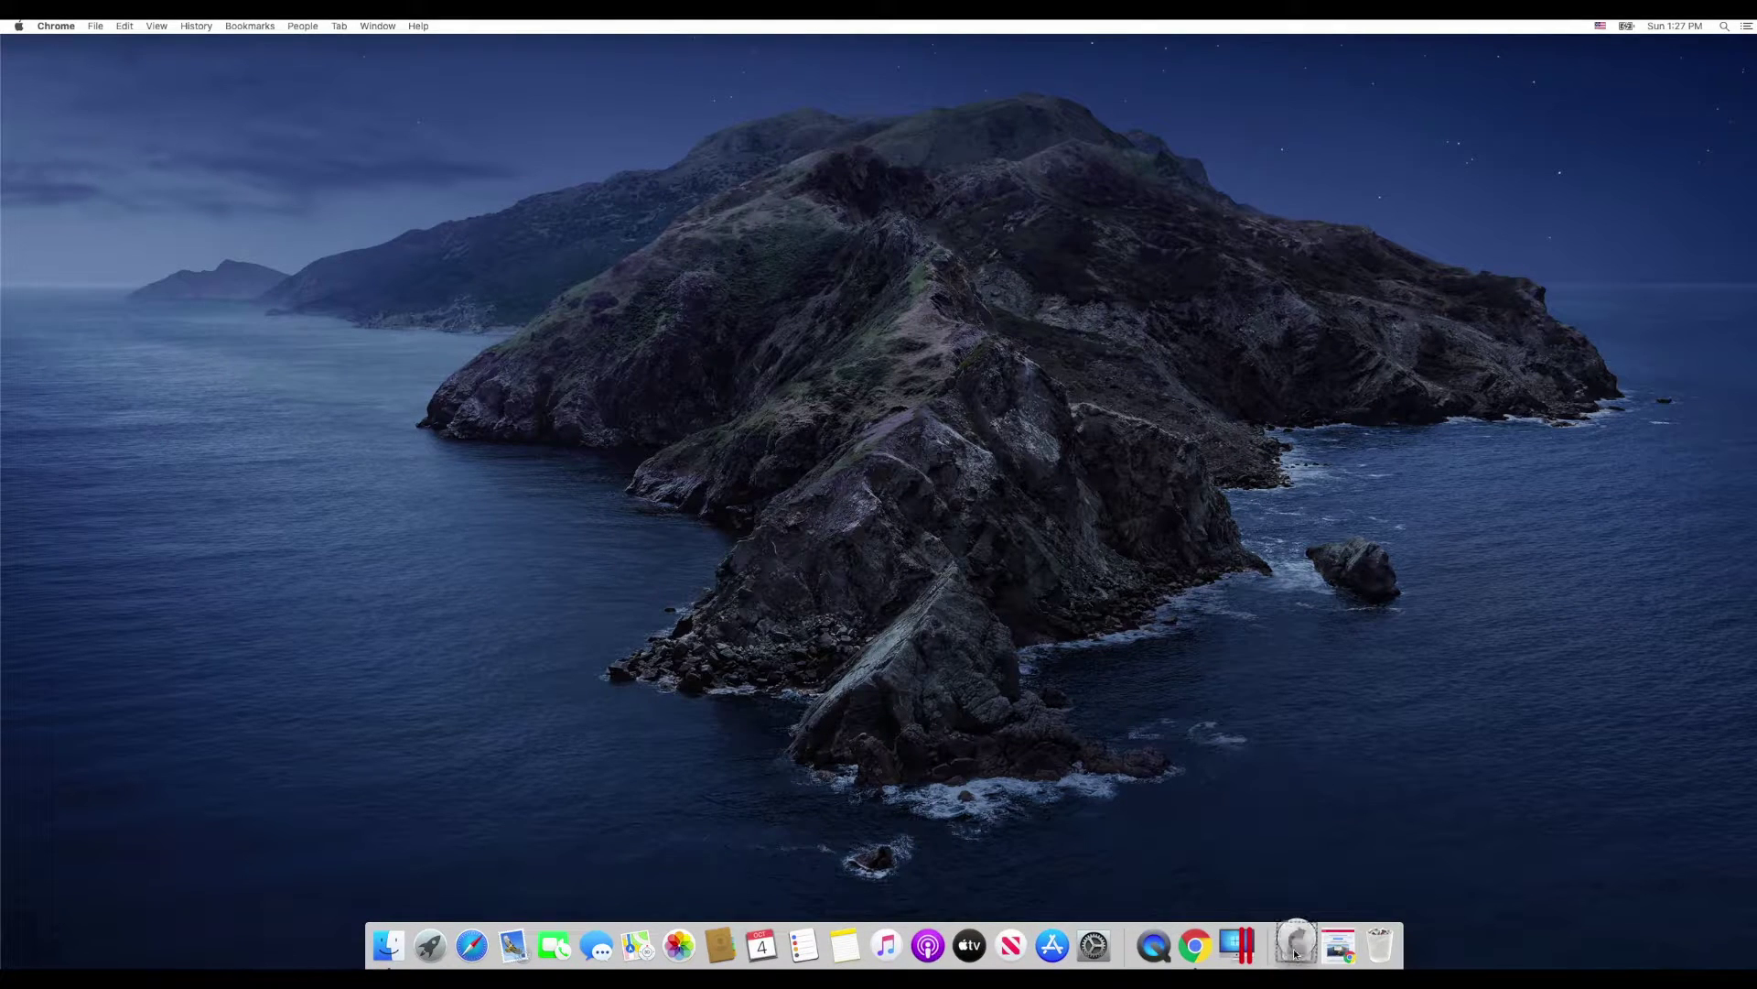
pyautogui.click(1298, 892)
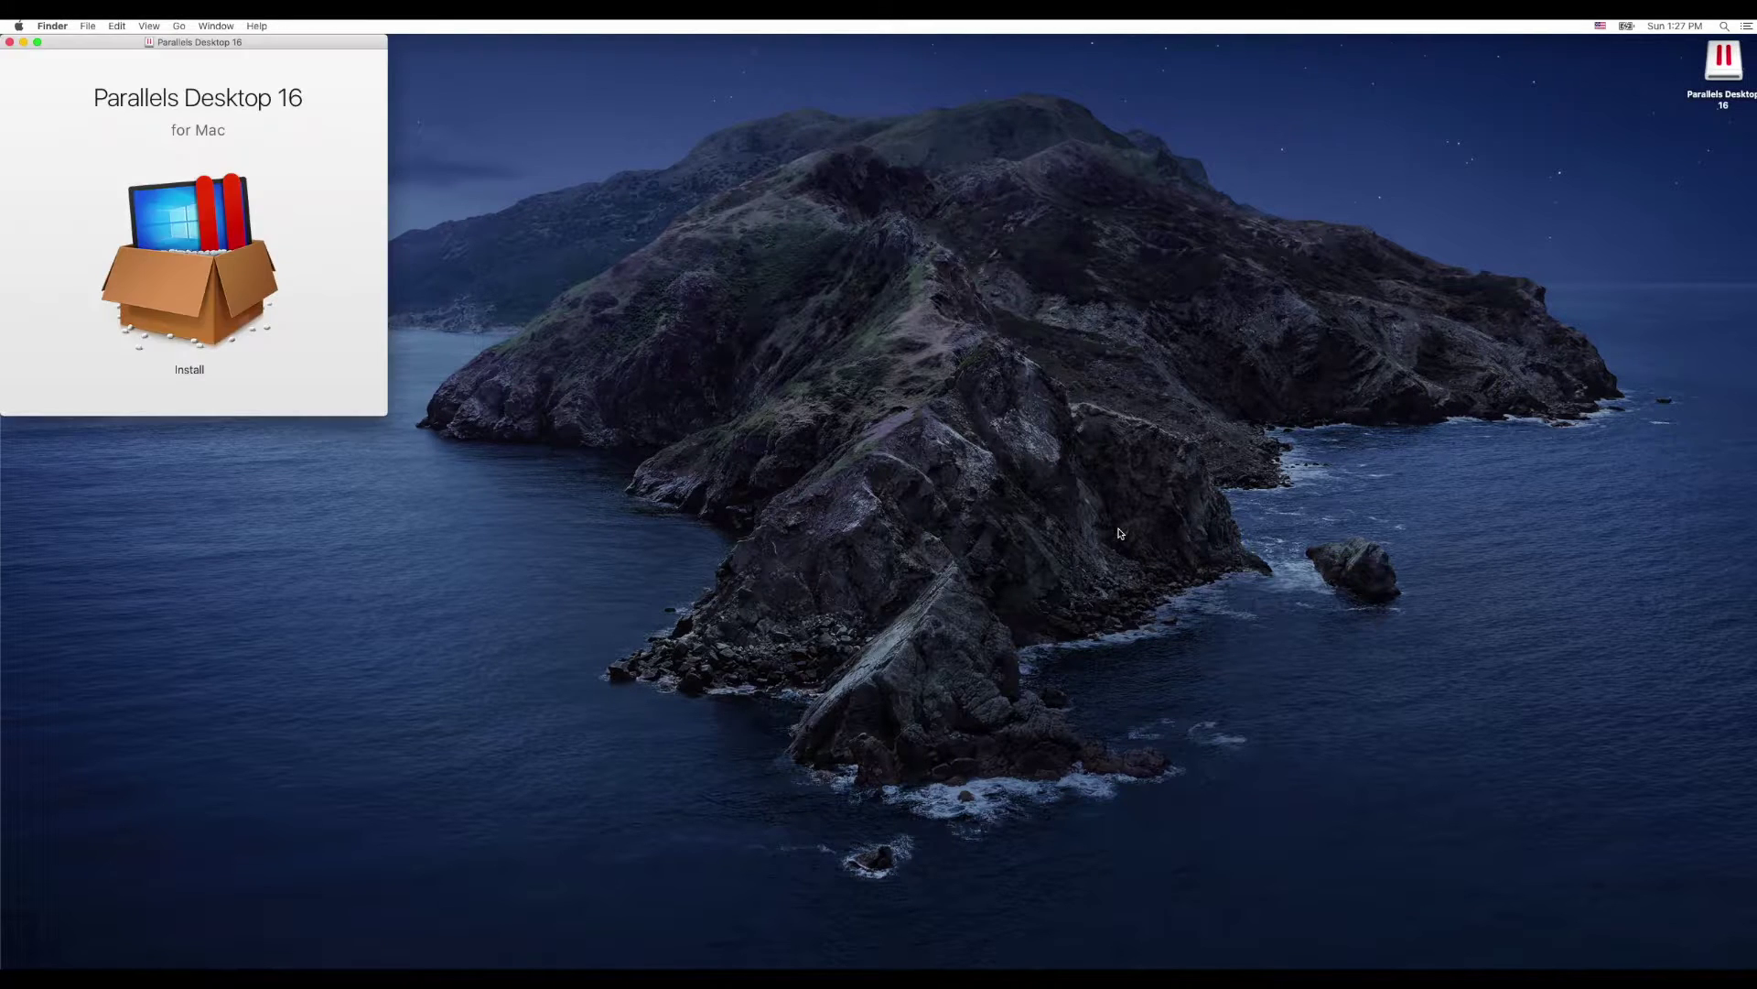
pyautogui.doubleClick(265, 270)
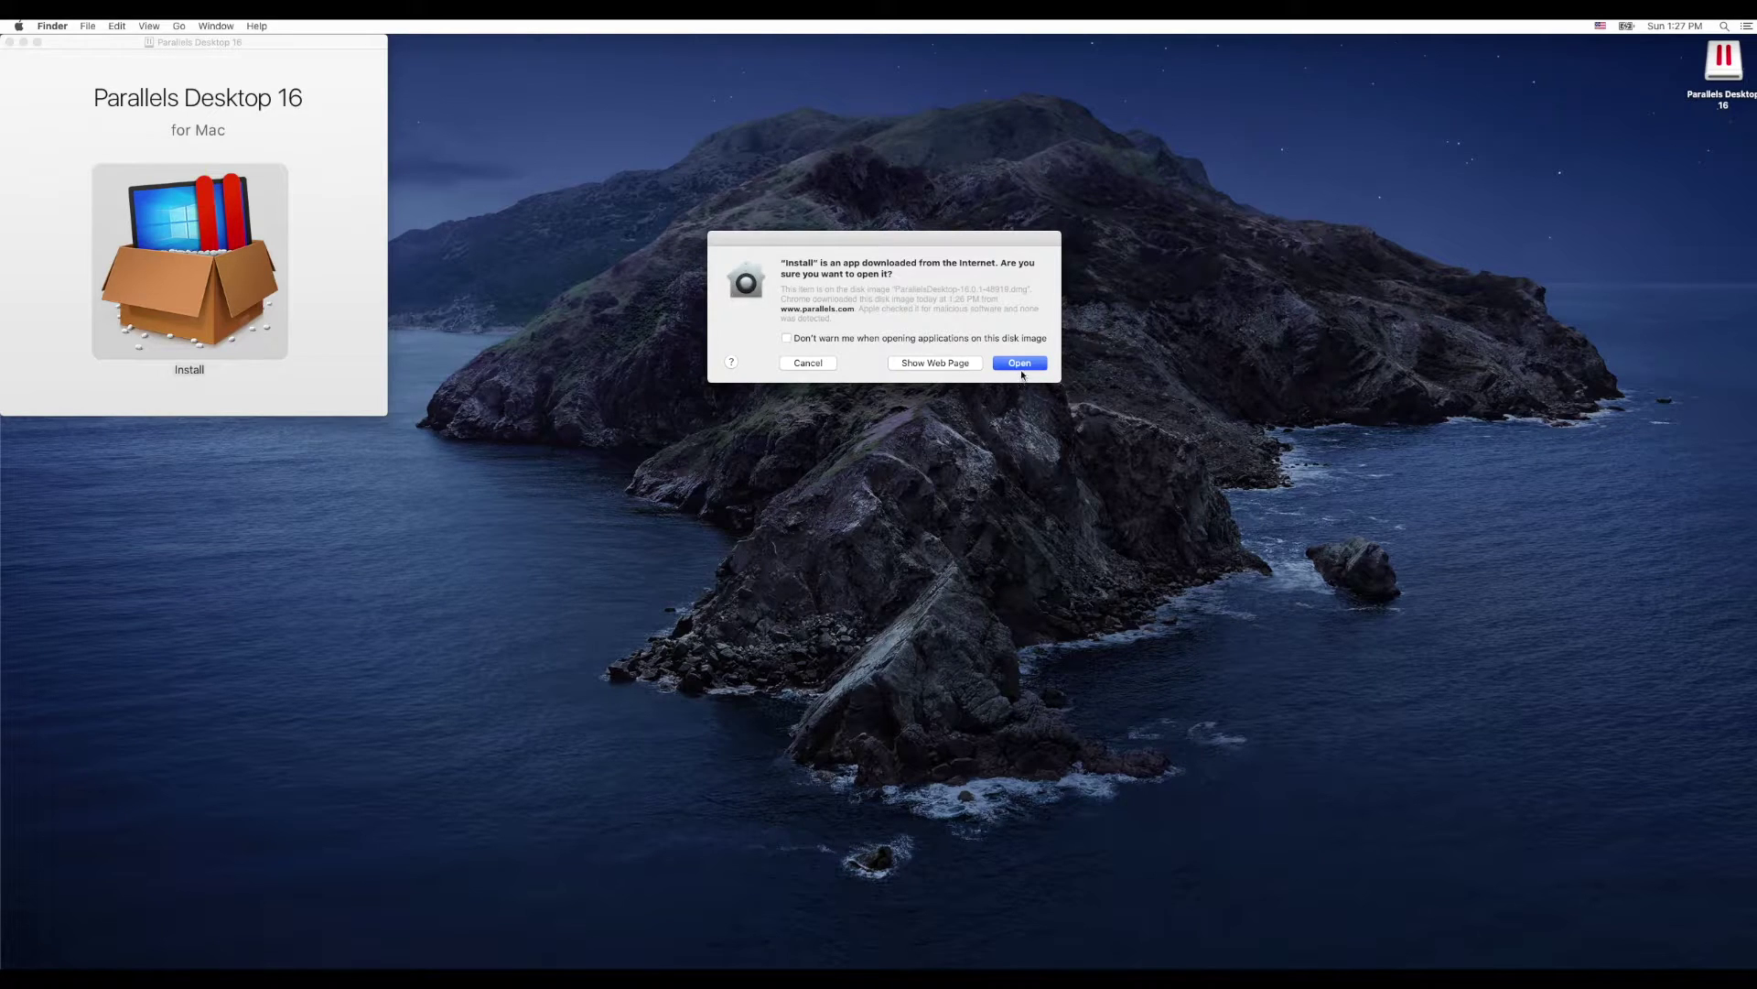
pyautogui.click(1020, 362)
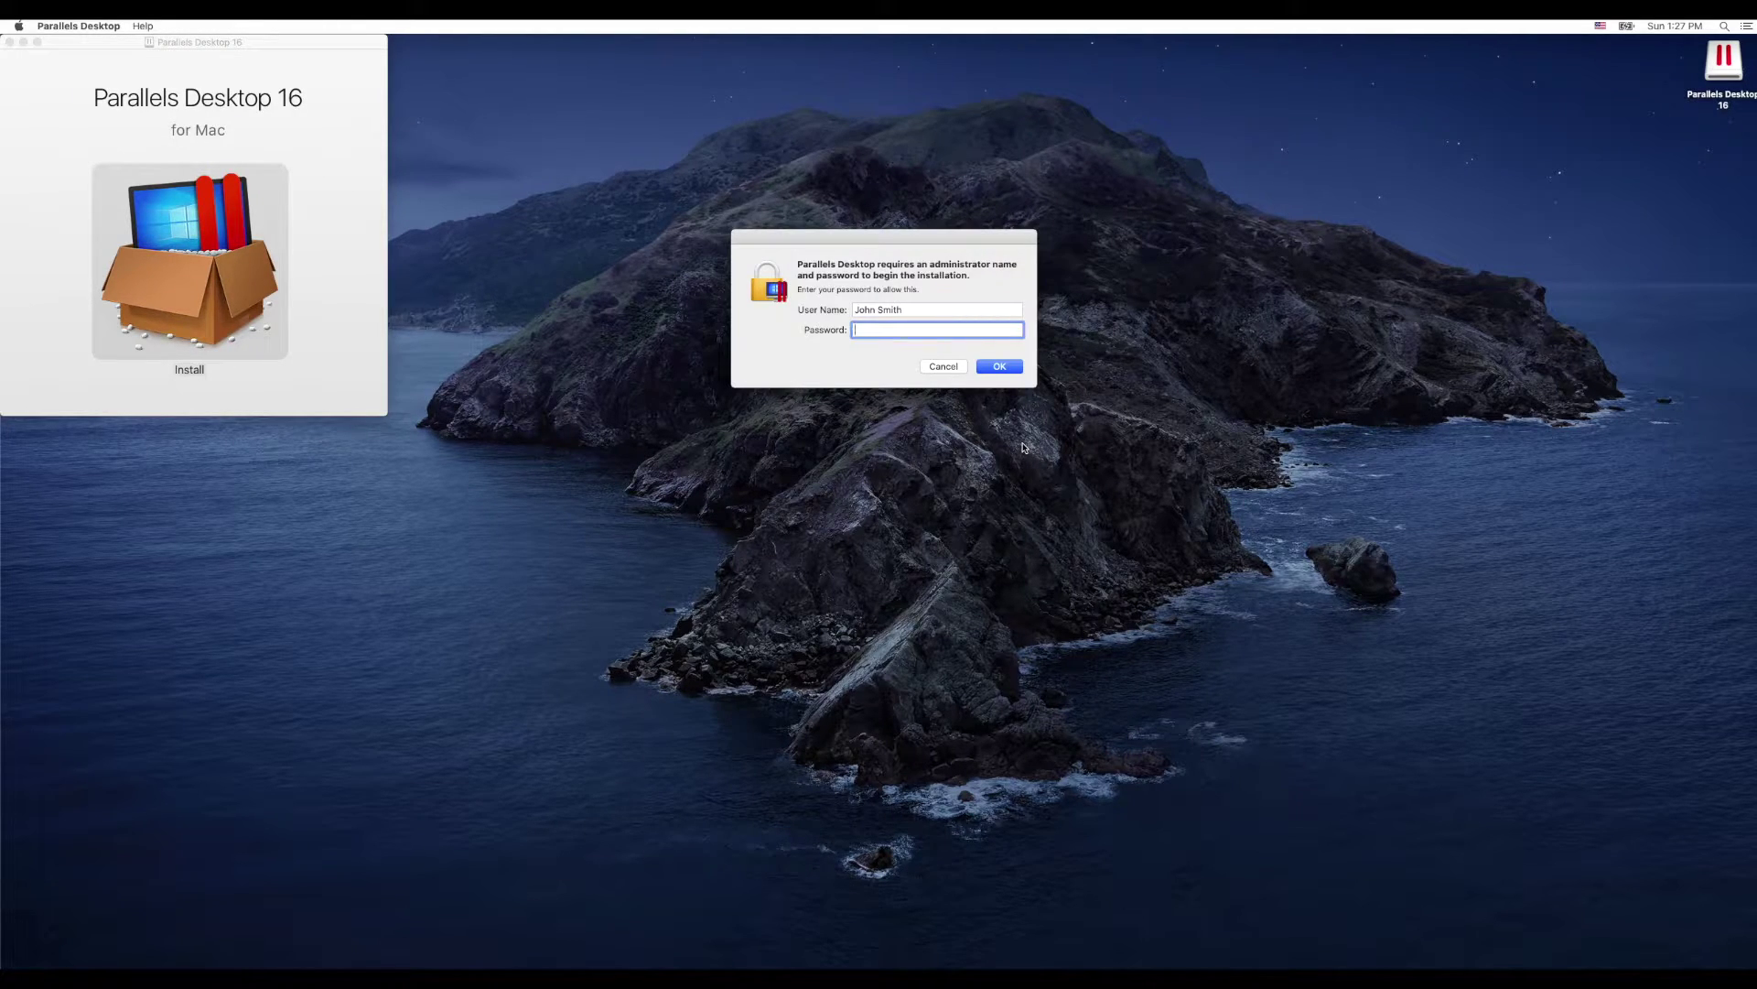
# Step: Enter the administrator password to authorize the Parallels Desktop installation
pyautogui.write('123456')
pyautogui.press('Return')
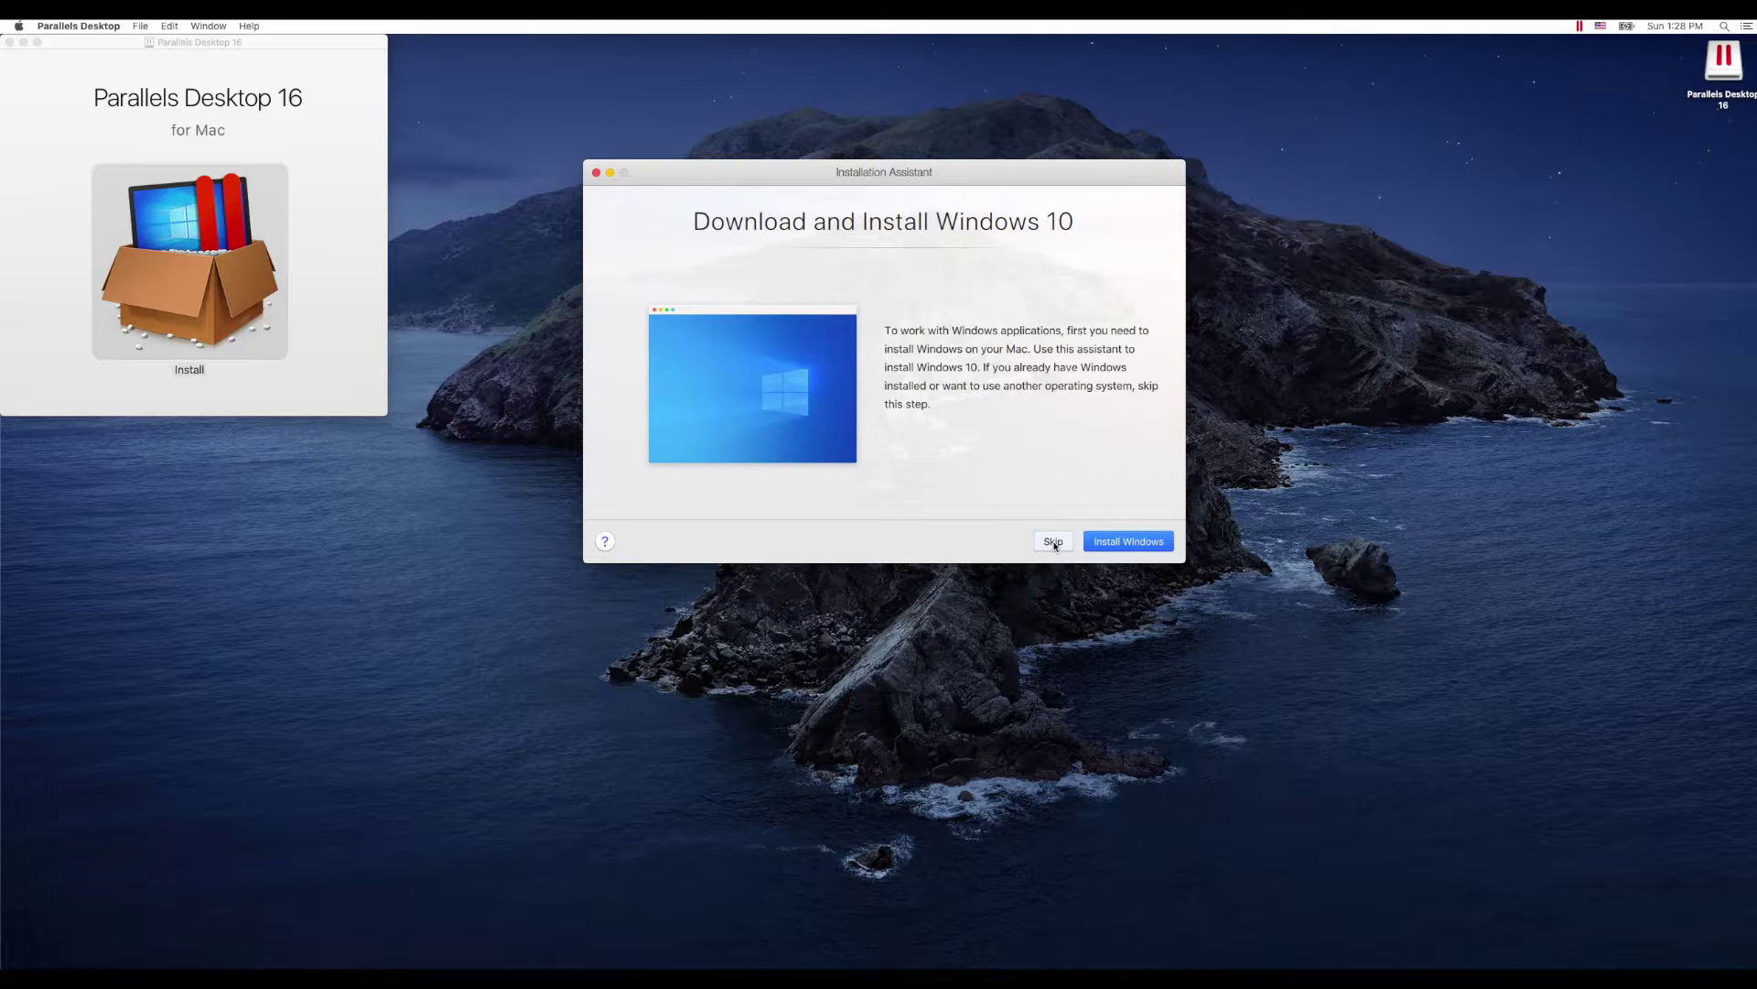
# Step: Skip the Windows 10 installation and quit Parallels Desktop
pyautogui.click(1054, 542)
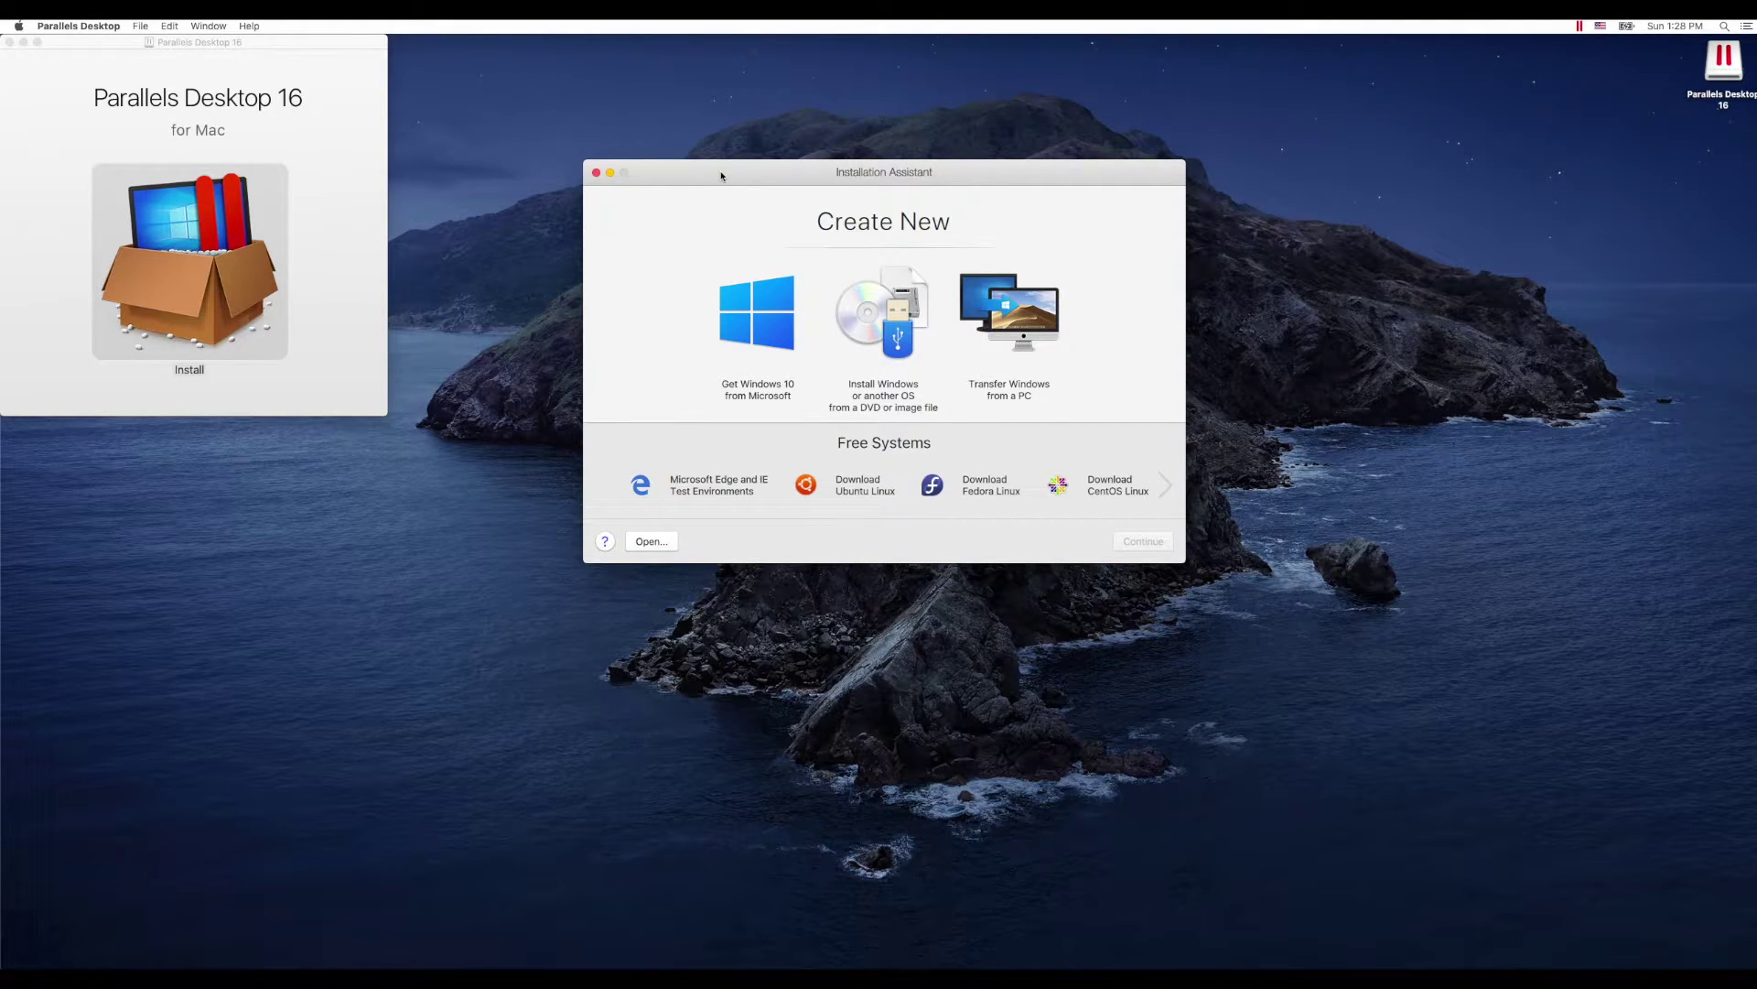
pyautogui.click(104, 26)
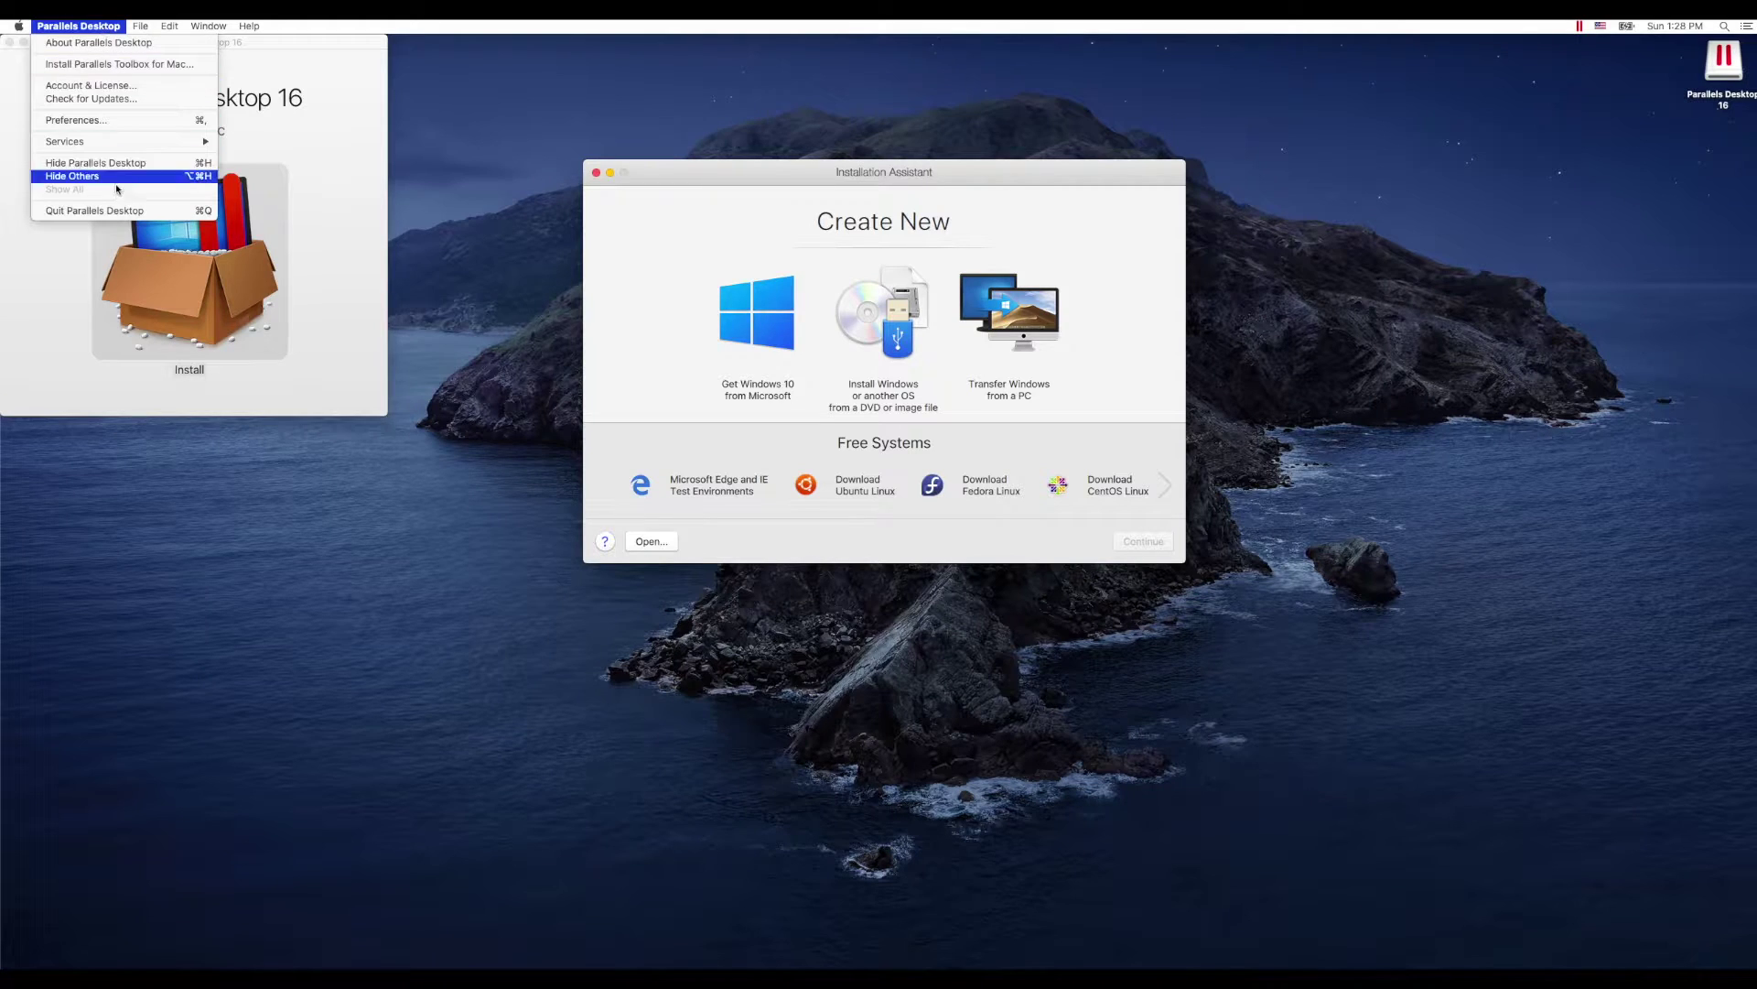
pyautogui.click(128, 213)
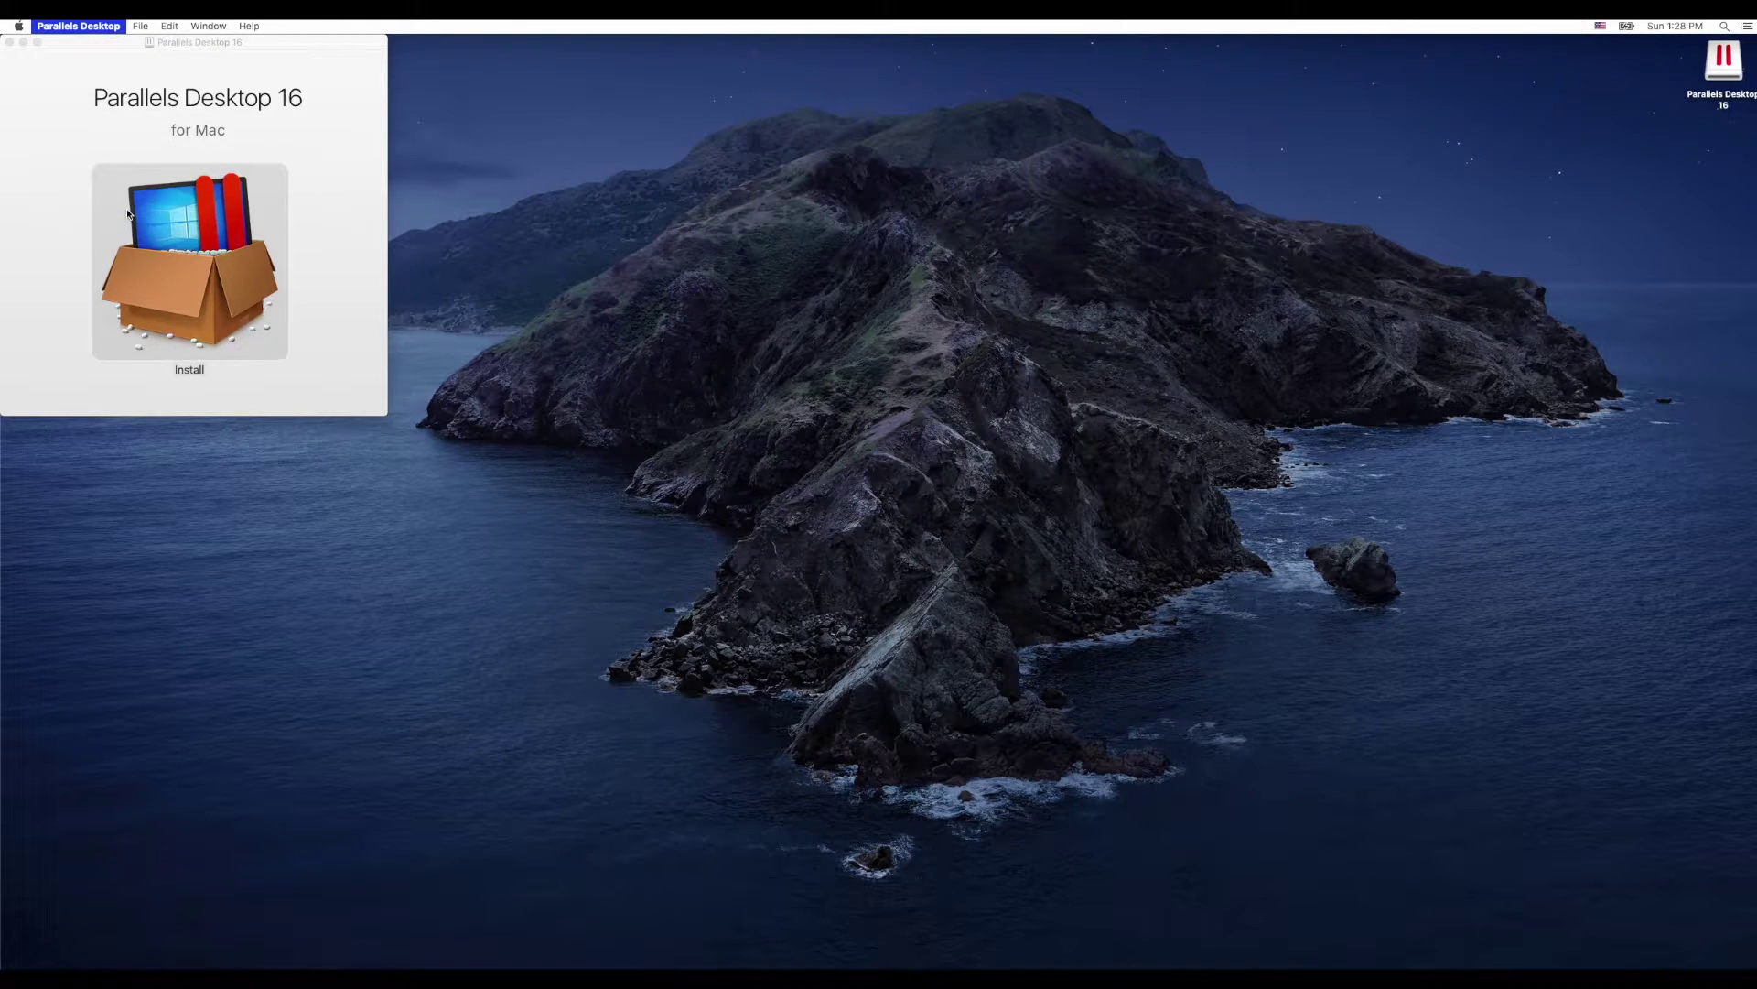
# Step: Close the installer window and eject the Parallels Desktop 16 disk image
pyautogui.click(10, 42)
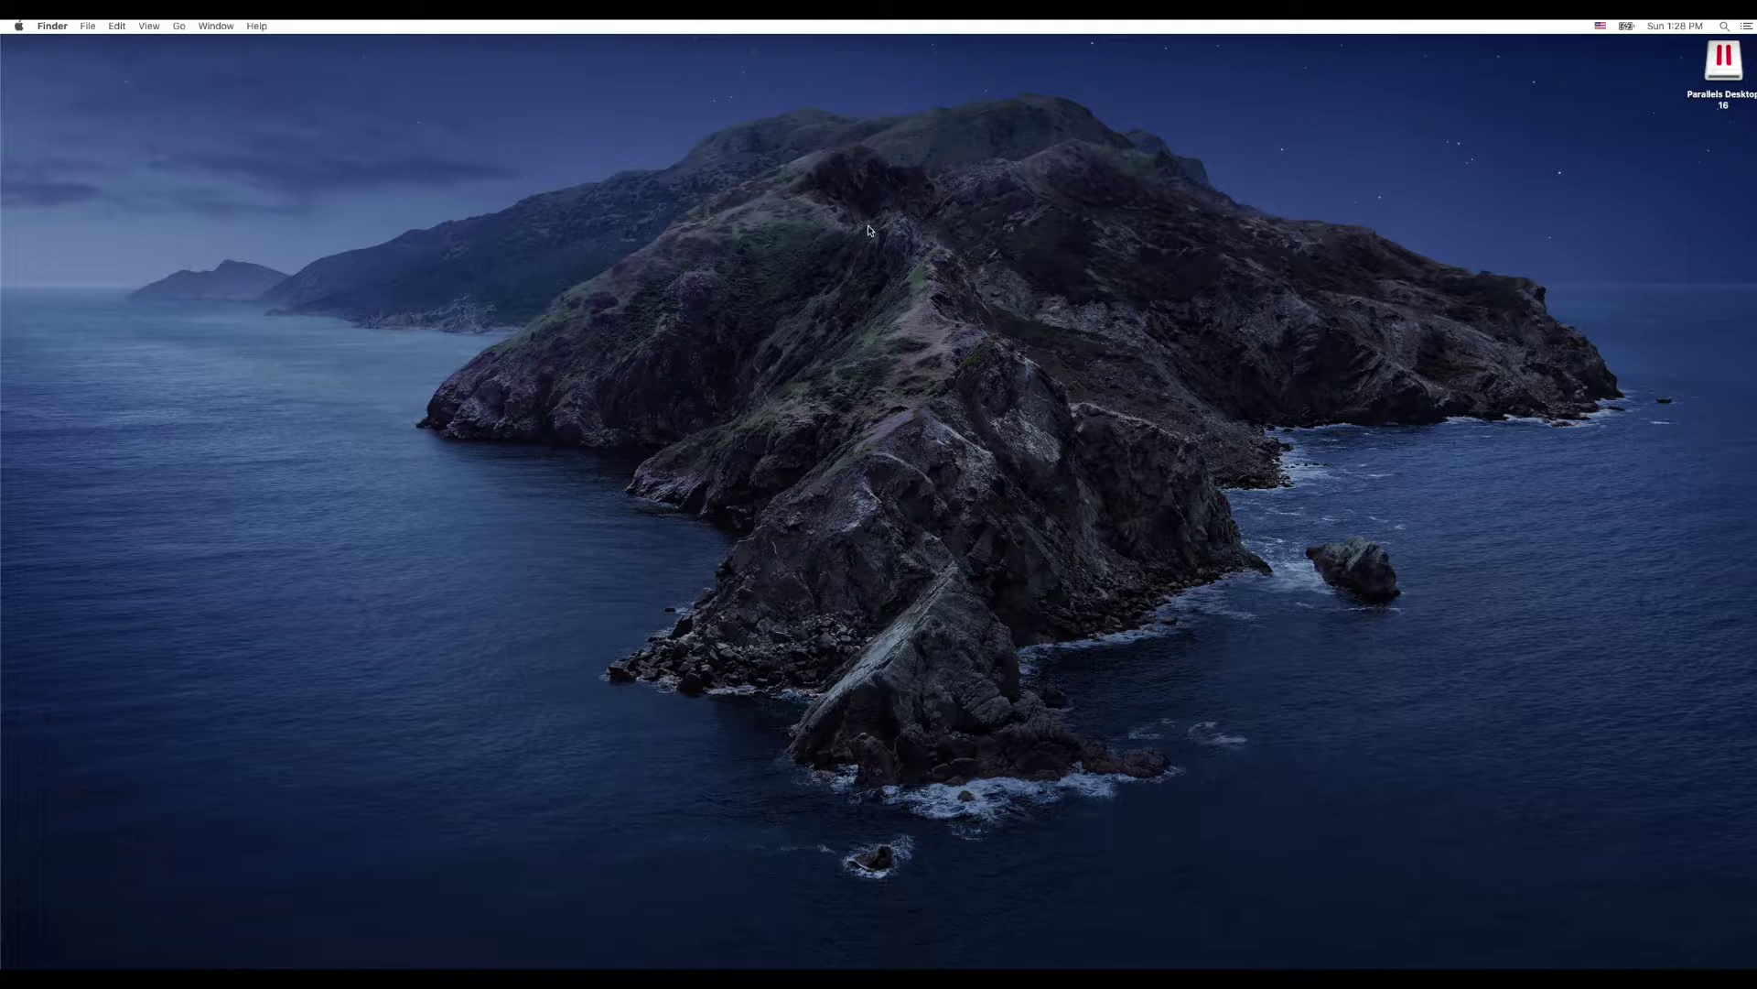
pyautogui.rightClick(1721, 70)
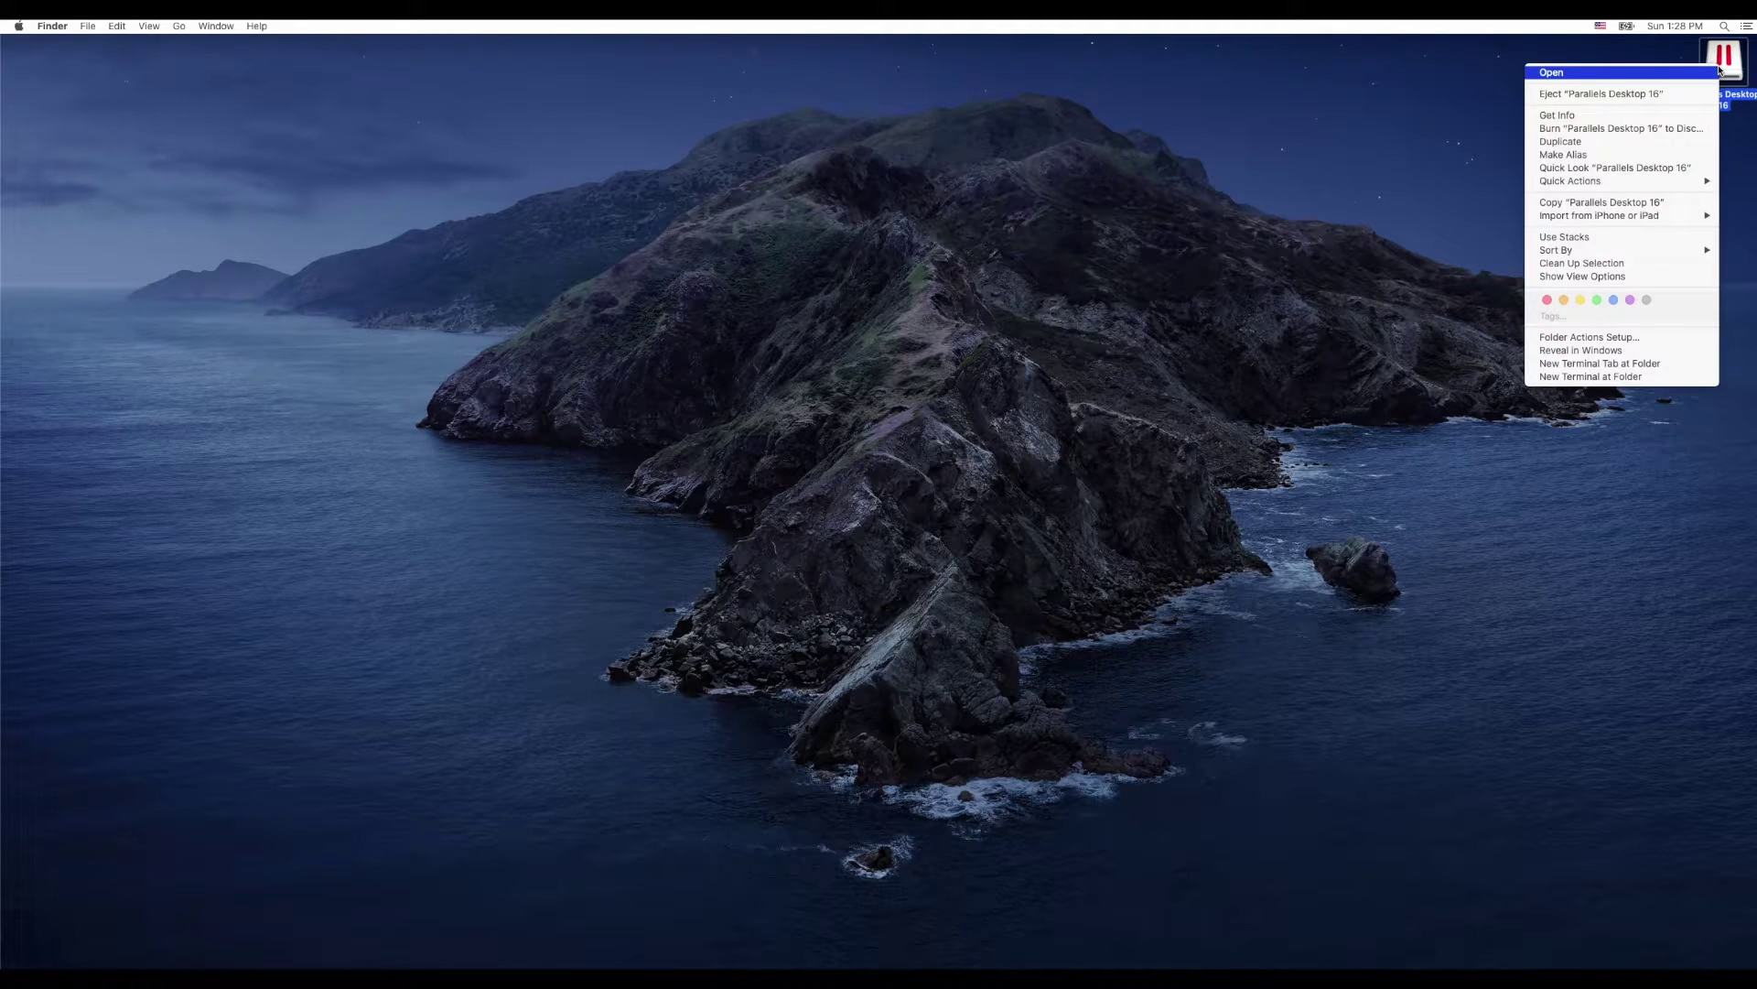
pyautogui.click(1621, 101)
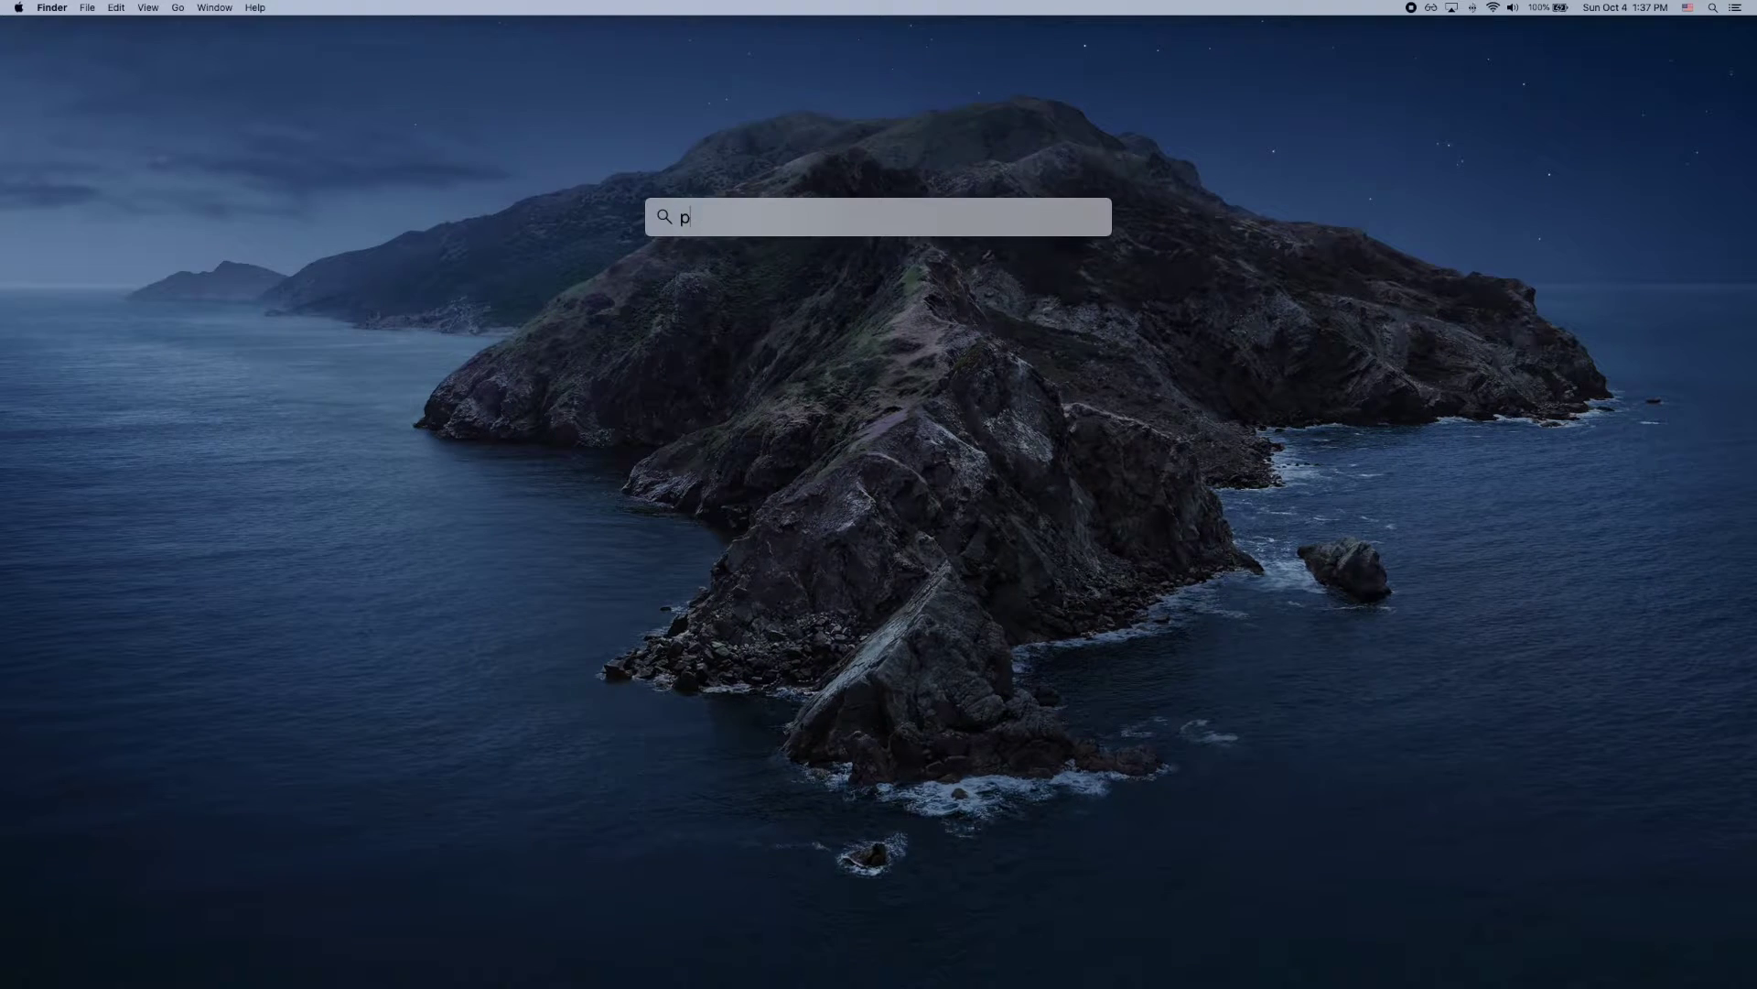
# Step: Launch Parallels Desktop via Spotlight and skip the Windows 10 download offer
pyautogui.write('arallels Desktop')
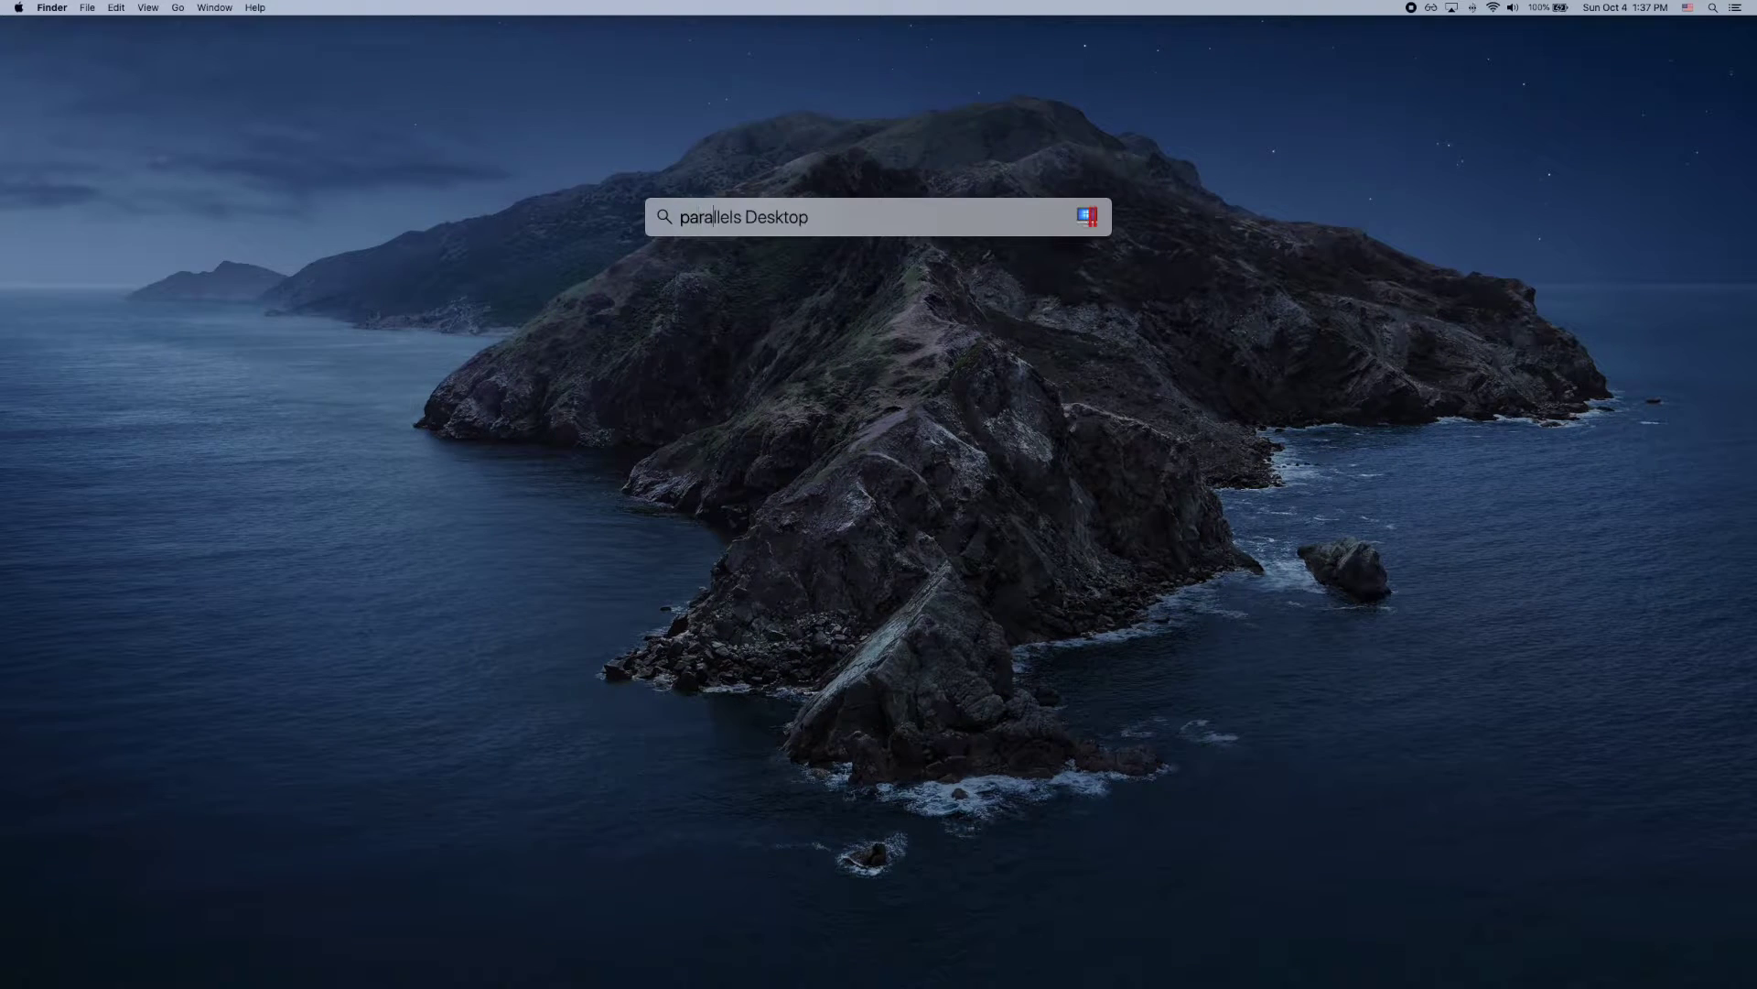
pyautogui.press('Return')
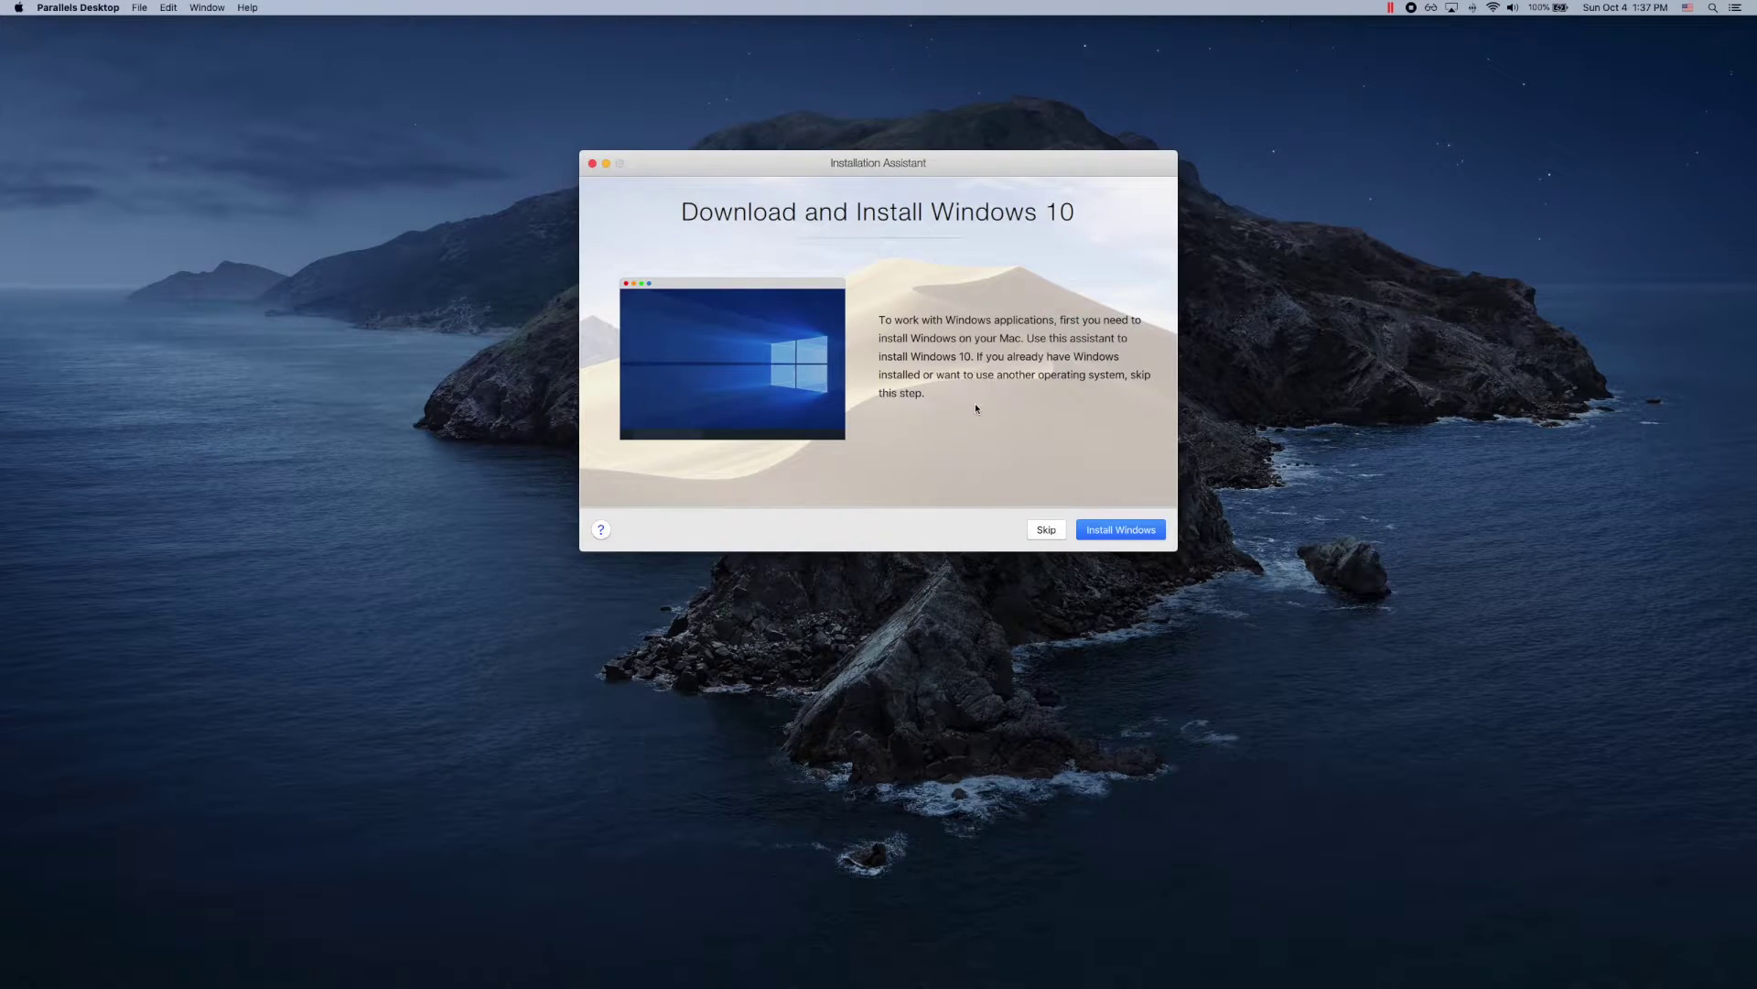
pyautogui.click(1040, 532)
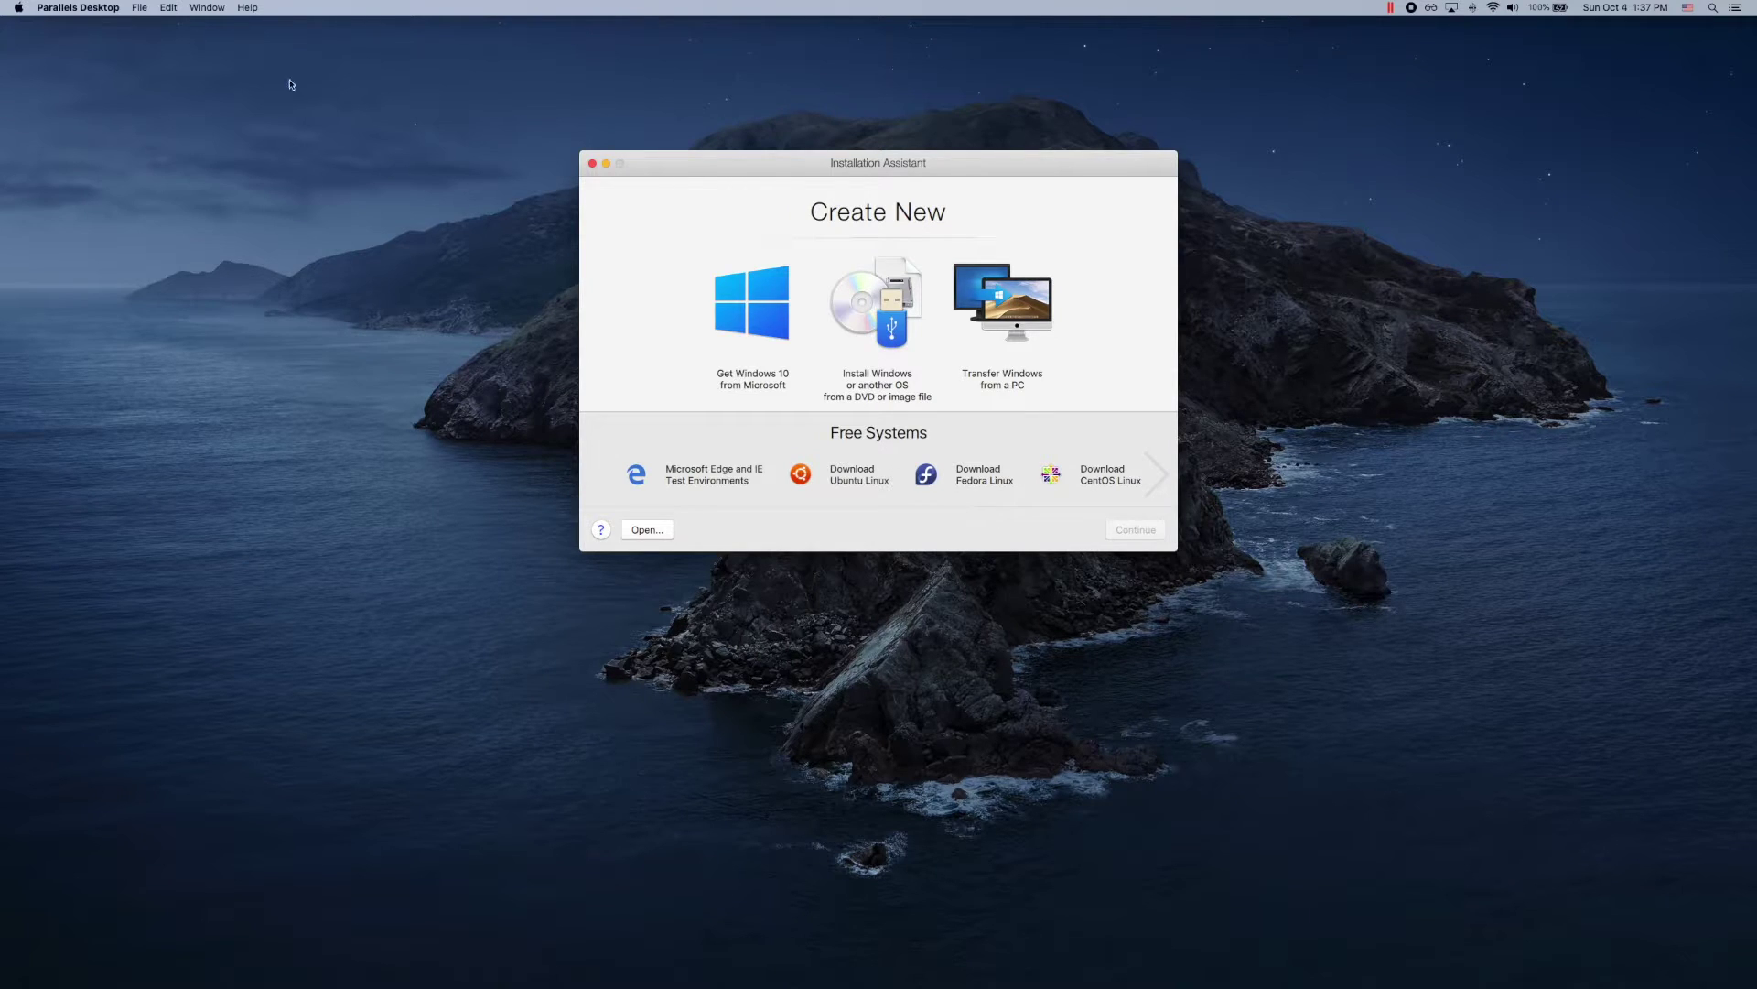
# Step: Open Parallels Desktop preferences and unlock them with the administrator password
pyautogui.click(97, 11)
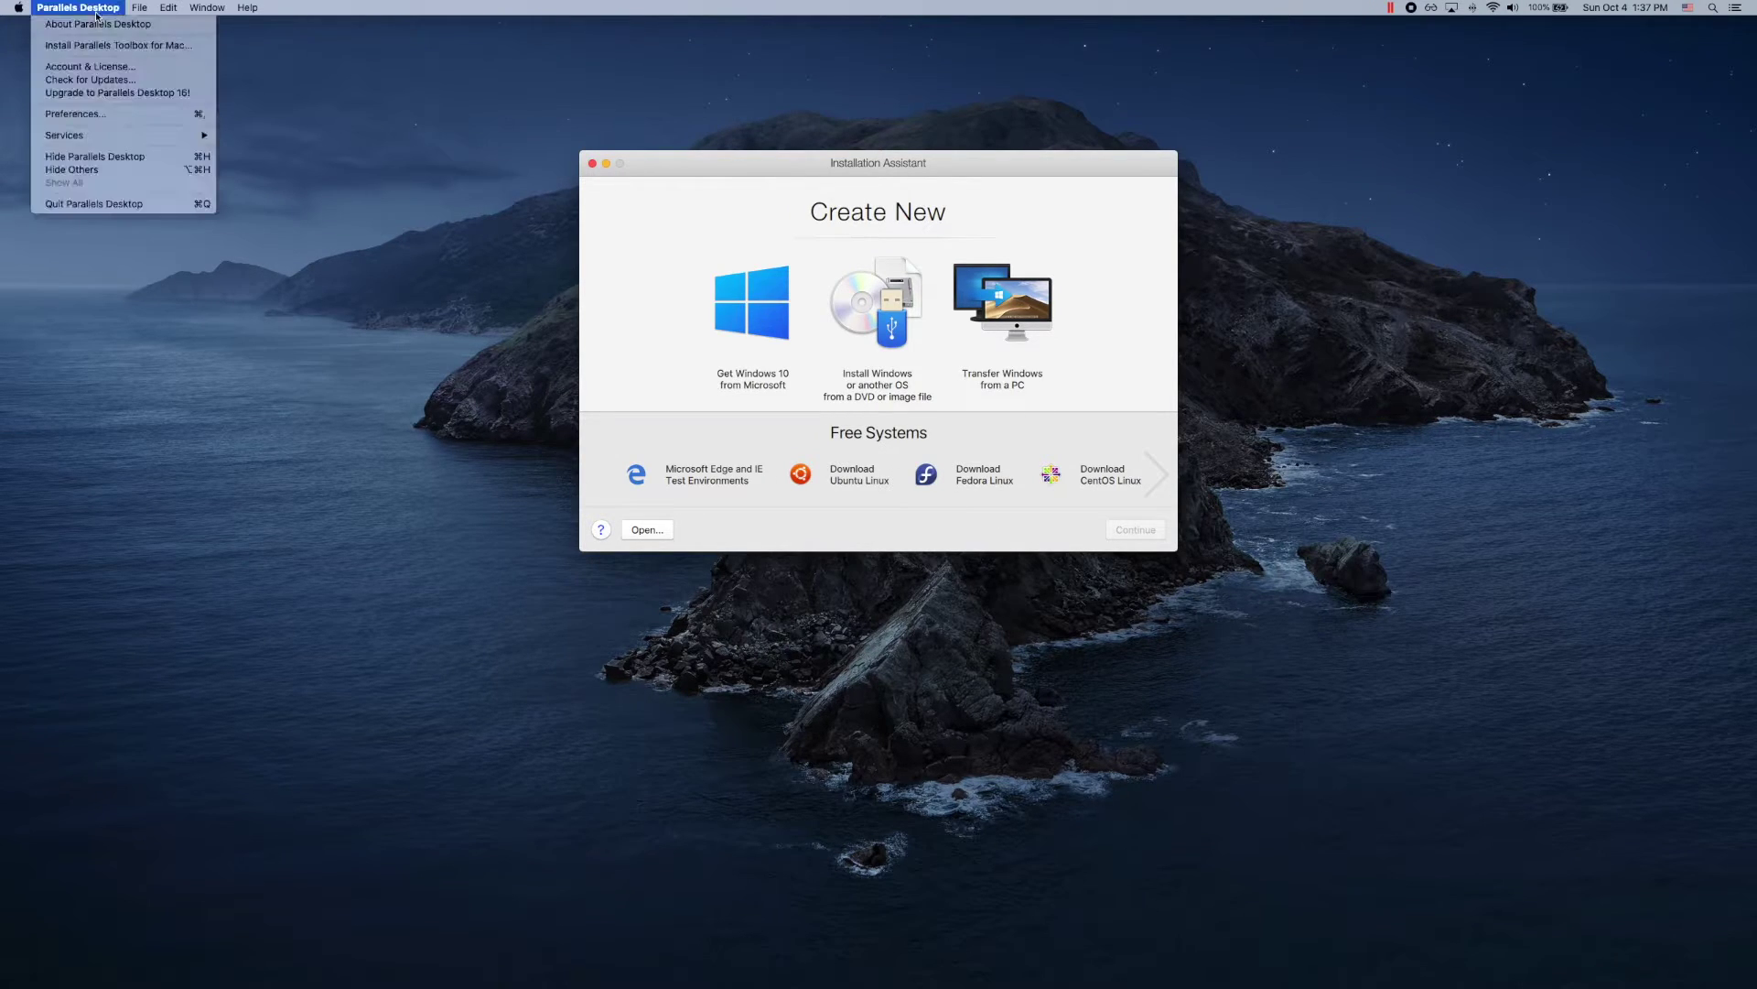
pyautogui.click(137, 114)
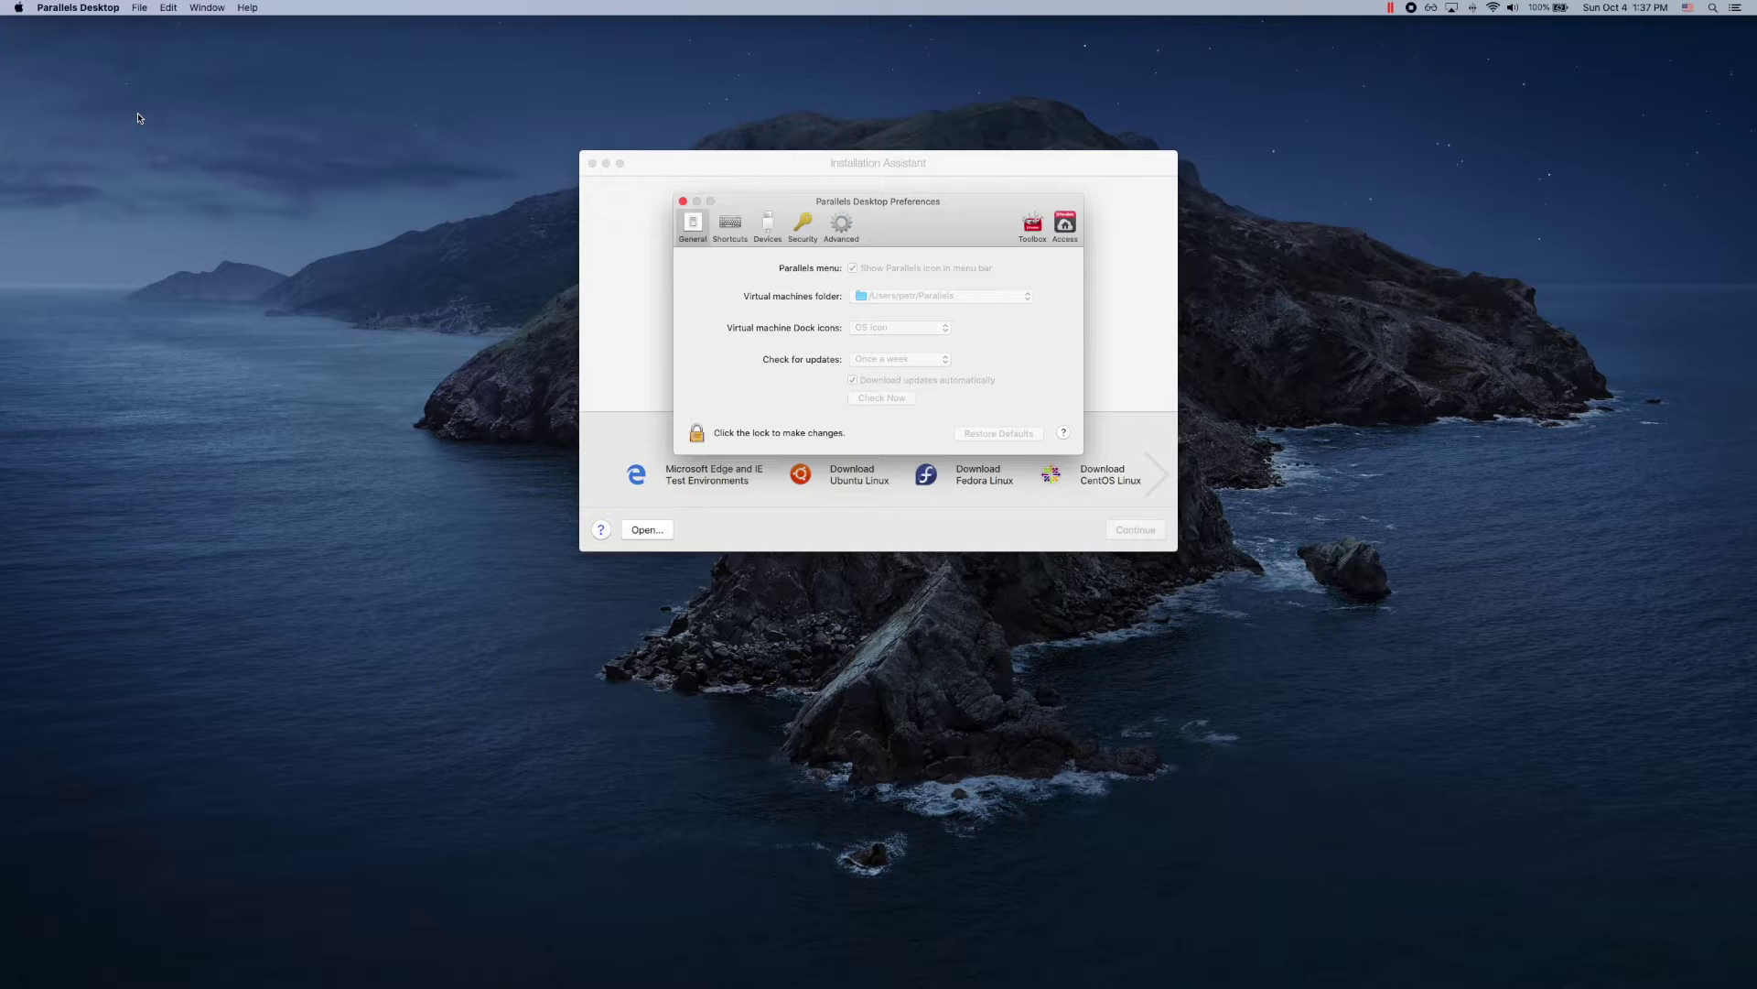
pyautogui.click(697, 434)
pyautogui.write('****')
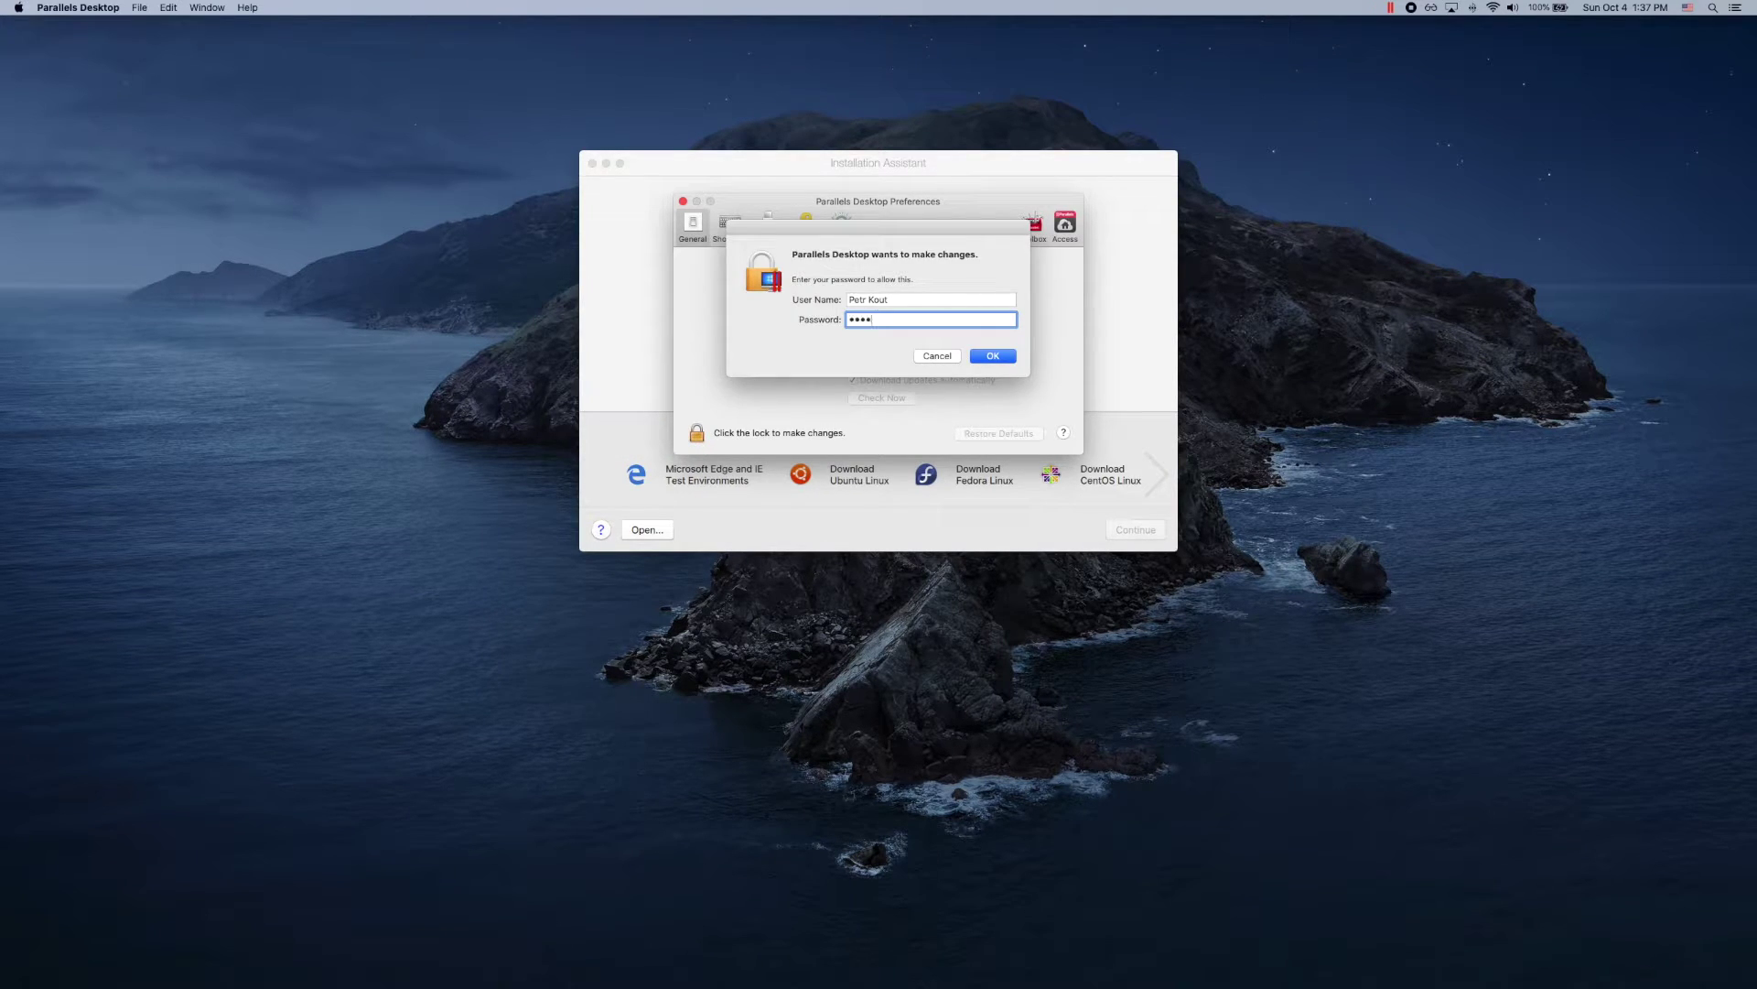
pyautogui.write('***')
pyautogui.press('Return')
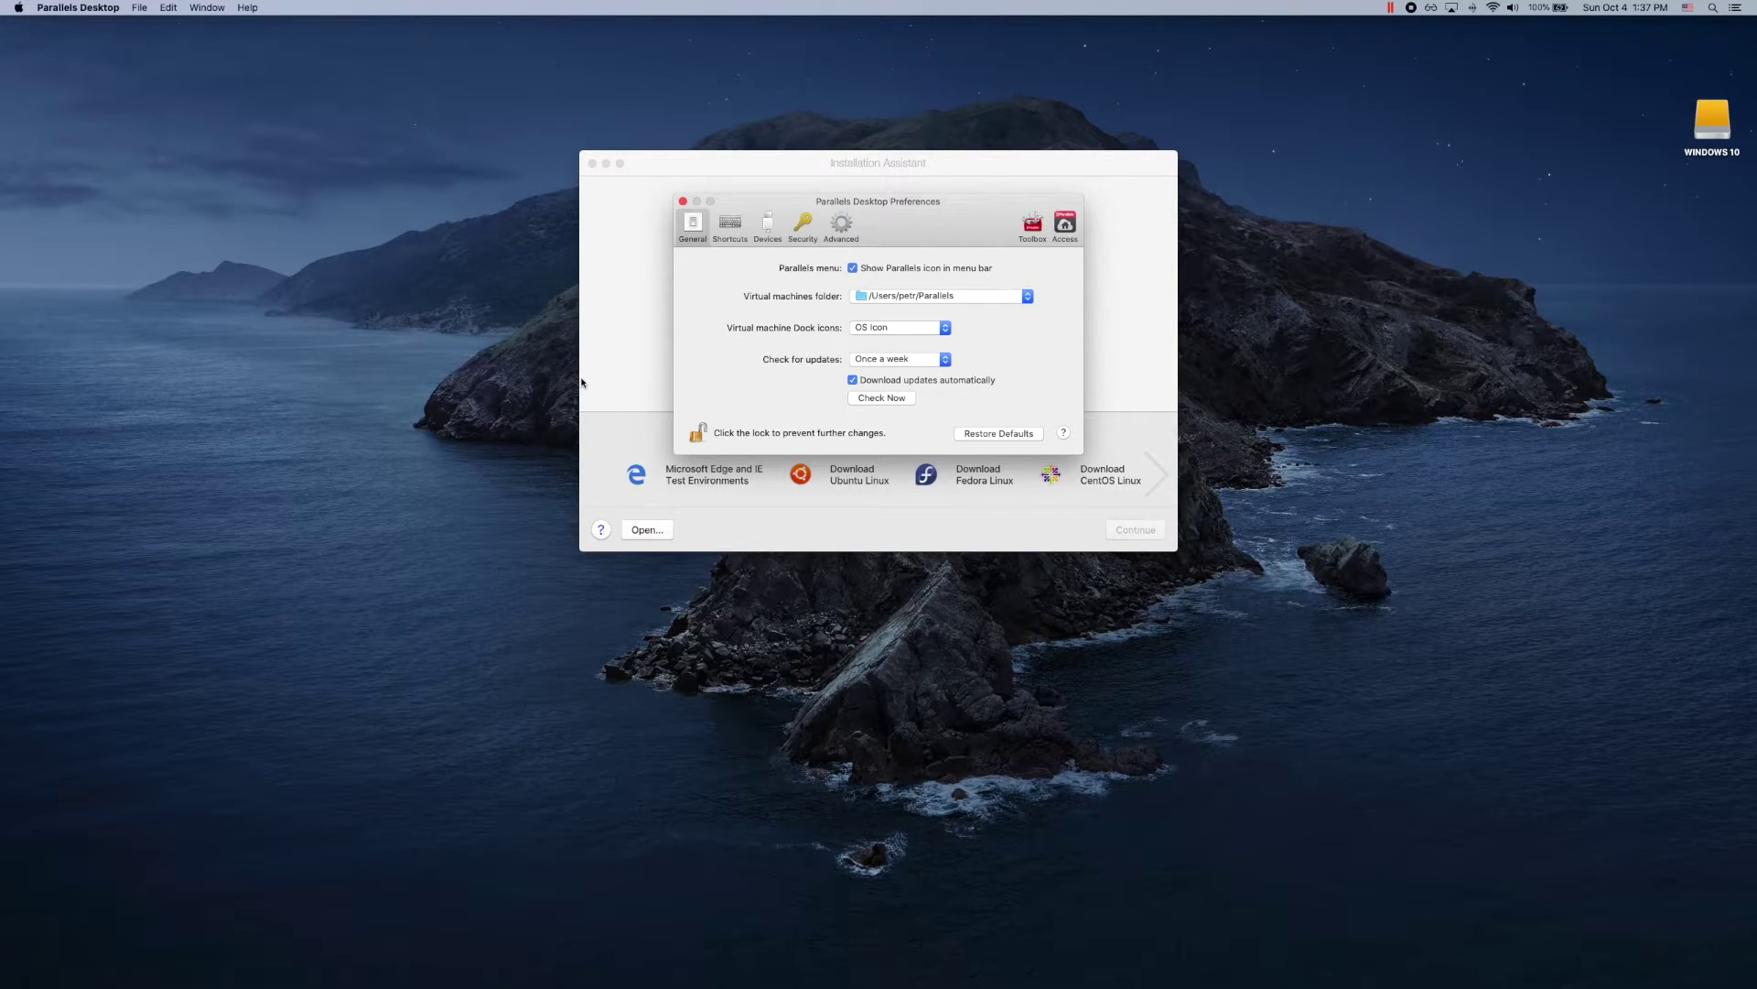
# Step: Set the virtual machines folder to the WINDOWS 10 volume, then lock and close preferences
pyautogui.click(896, 302)
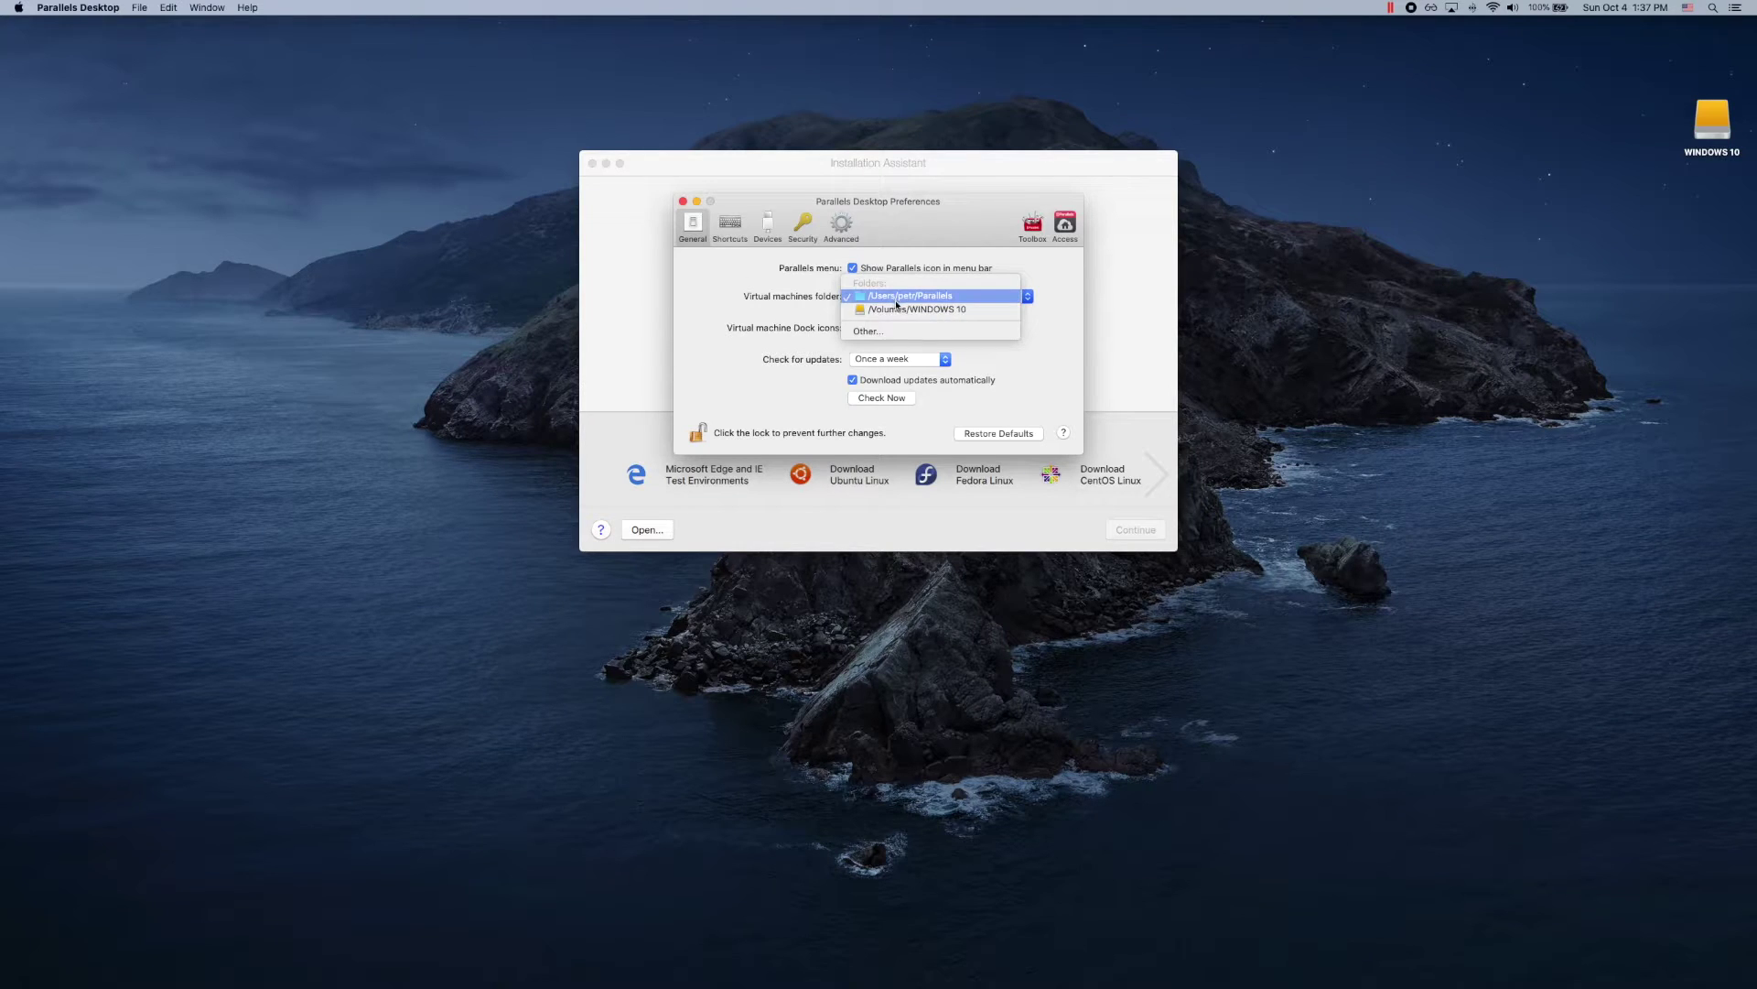
pyautogui.click(893, 332)
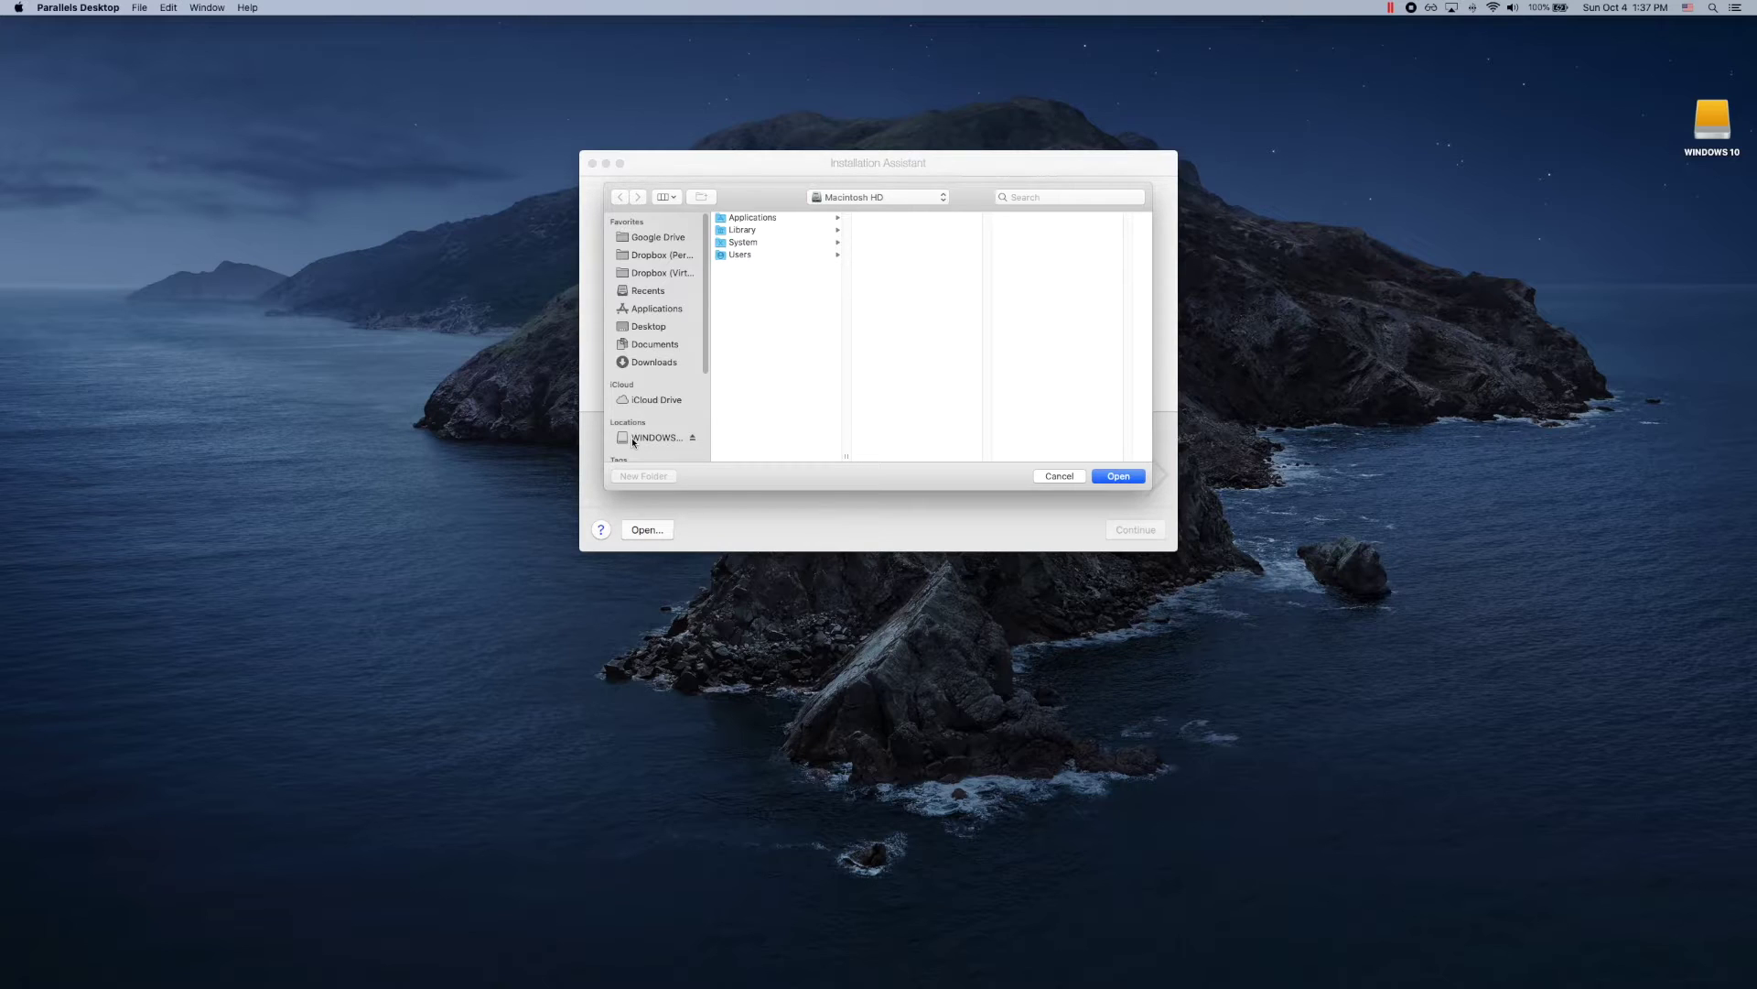
pyautogui.click(656, 437)
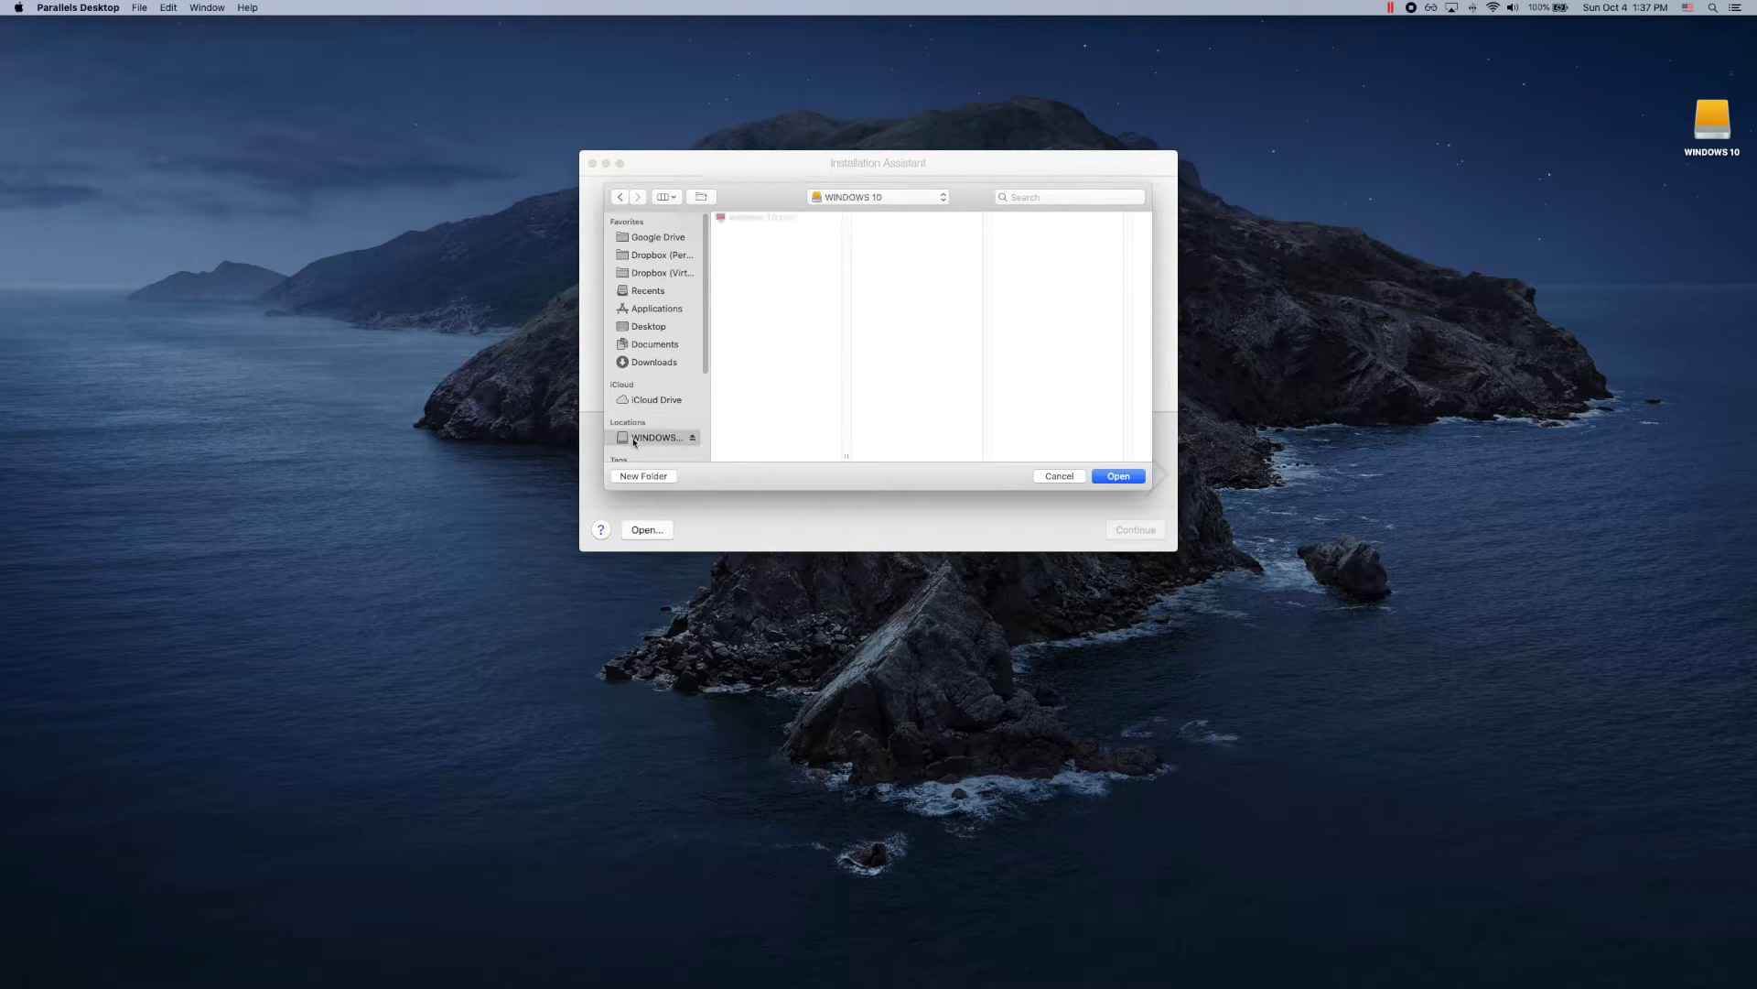
pyautogui.click(1119, 476)
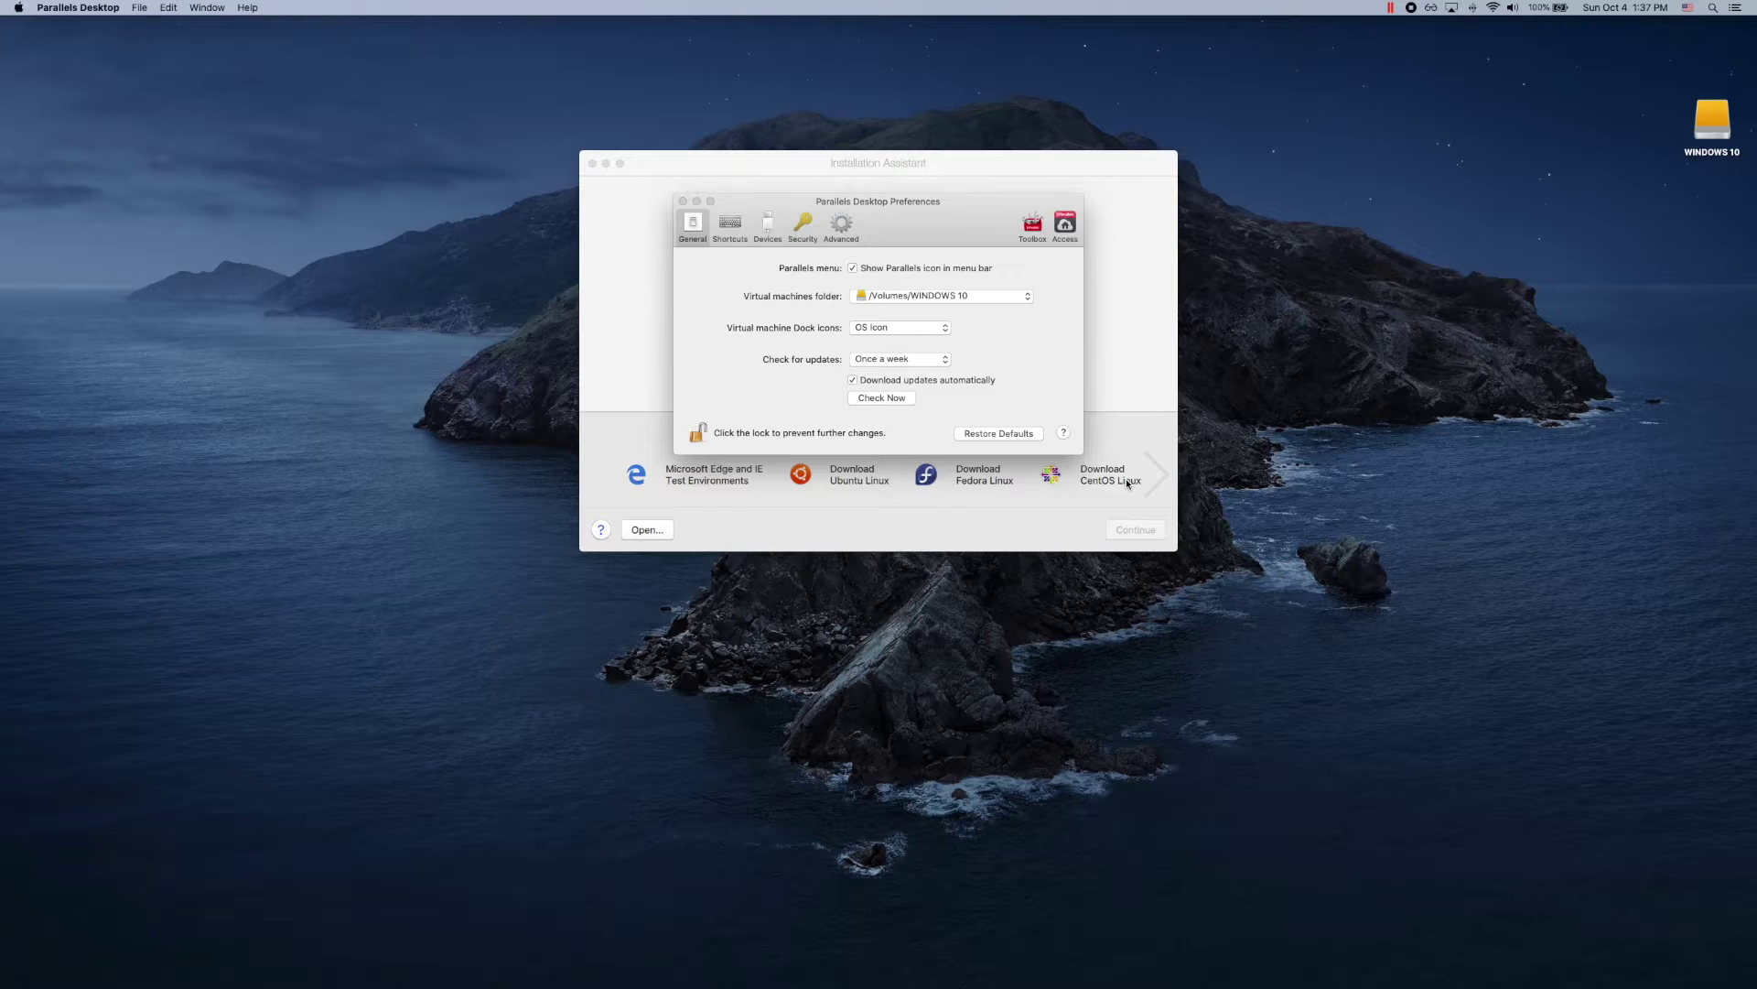
pyautogui.click(695, 437)
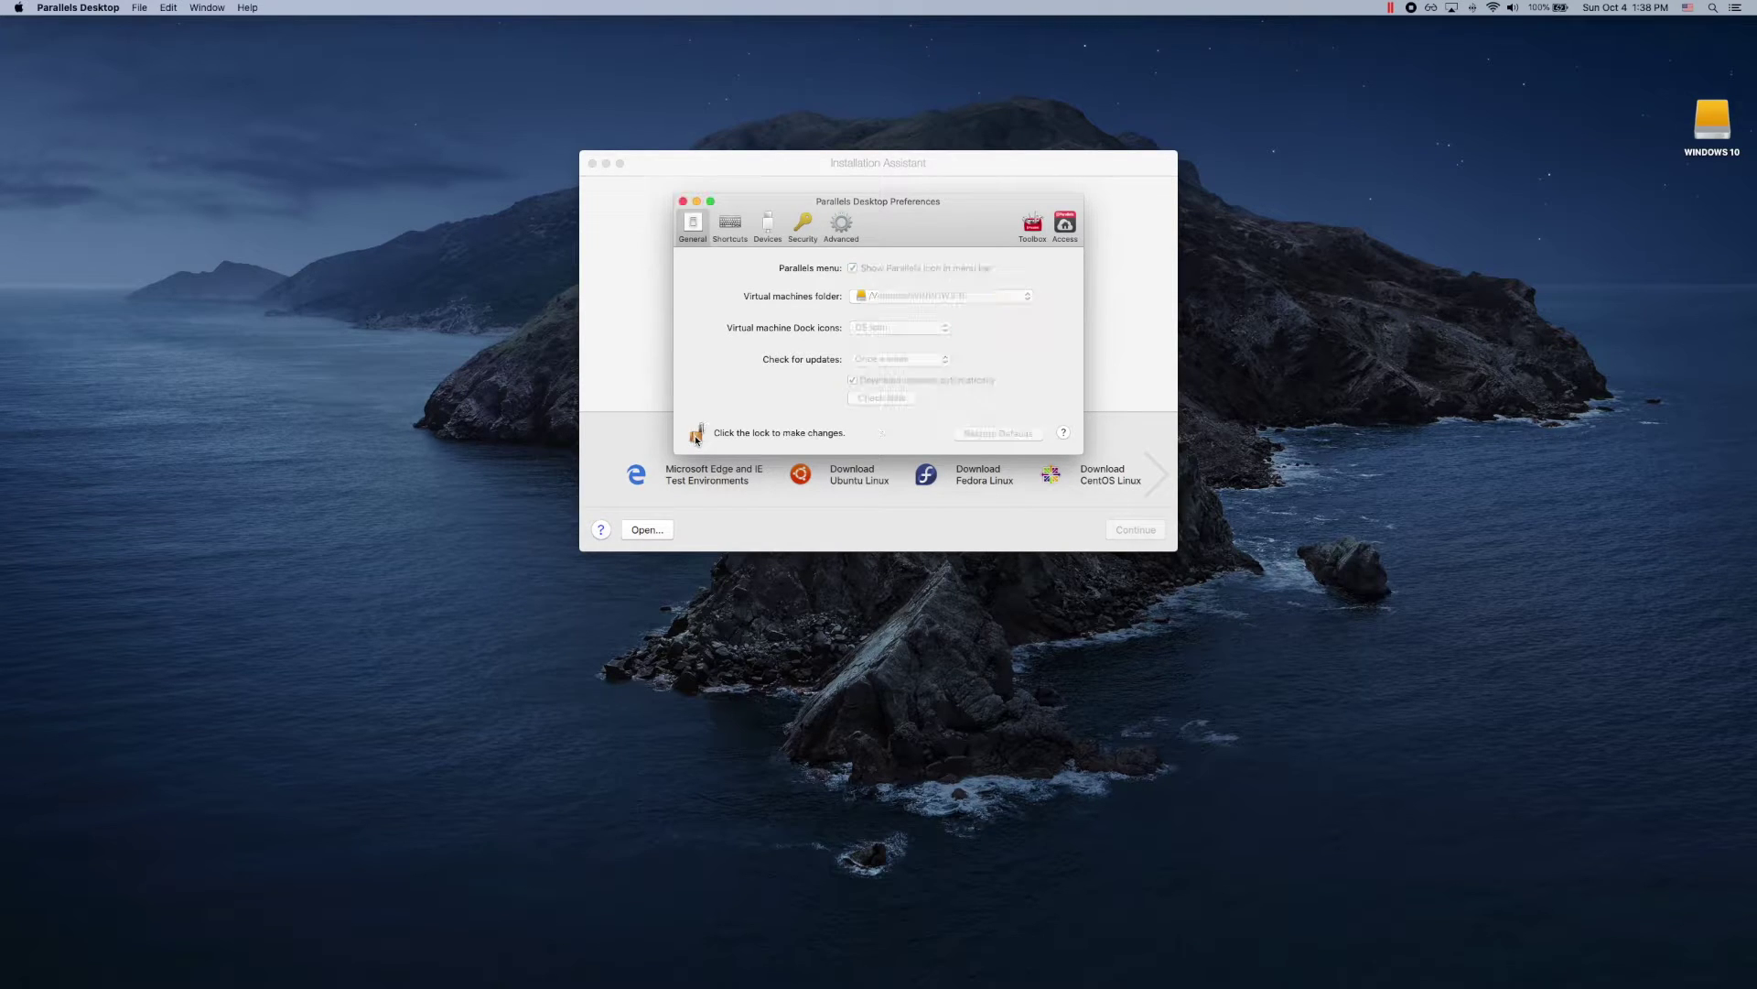
pyautogui.click(682, 202)
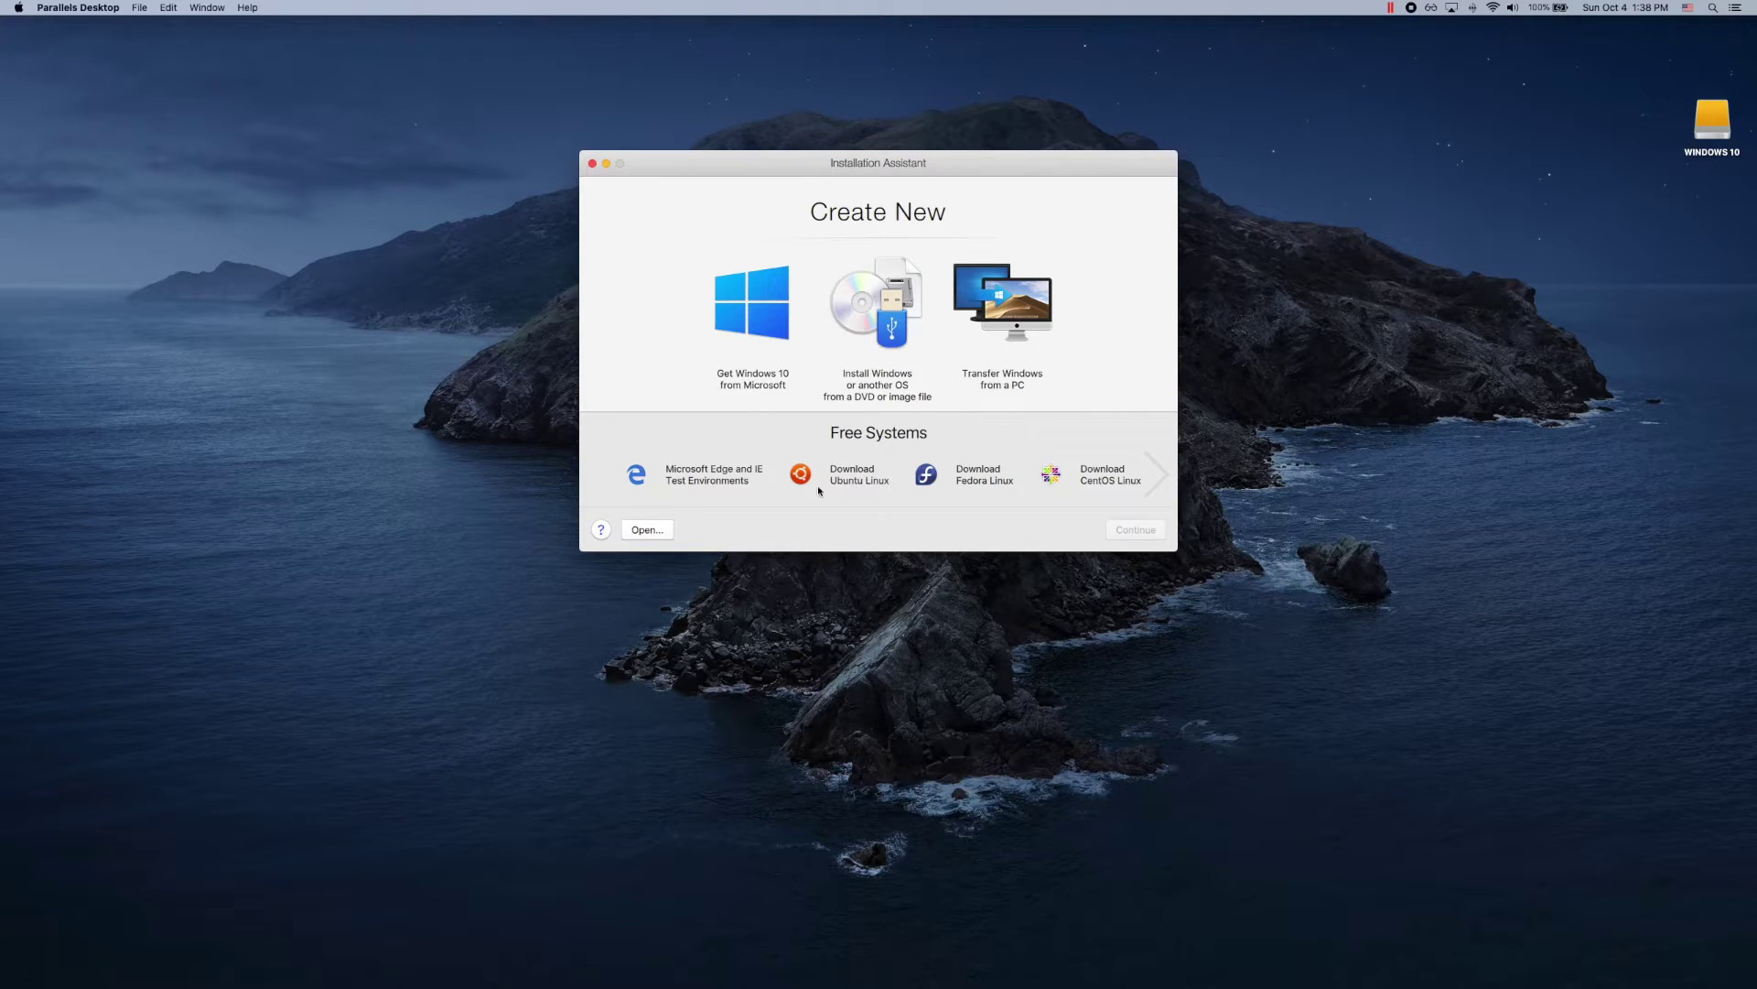
# Step: Choose Install macOS 10.15.6 Using the Recovery Partition from the free systems and continue
pyautogui.click(1158, 480)
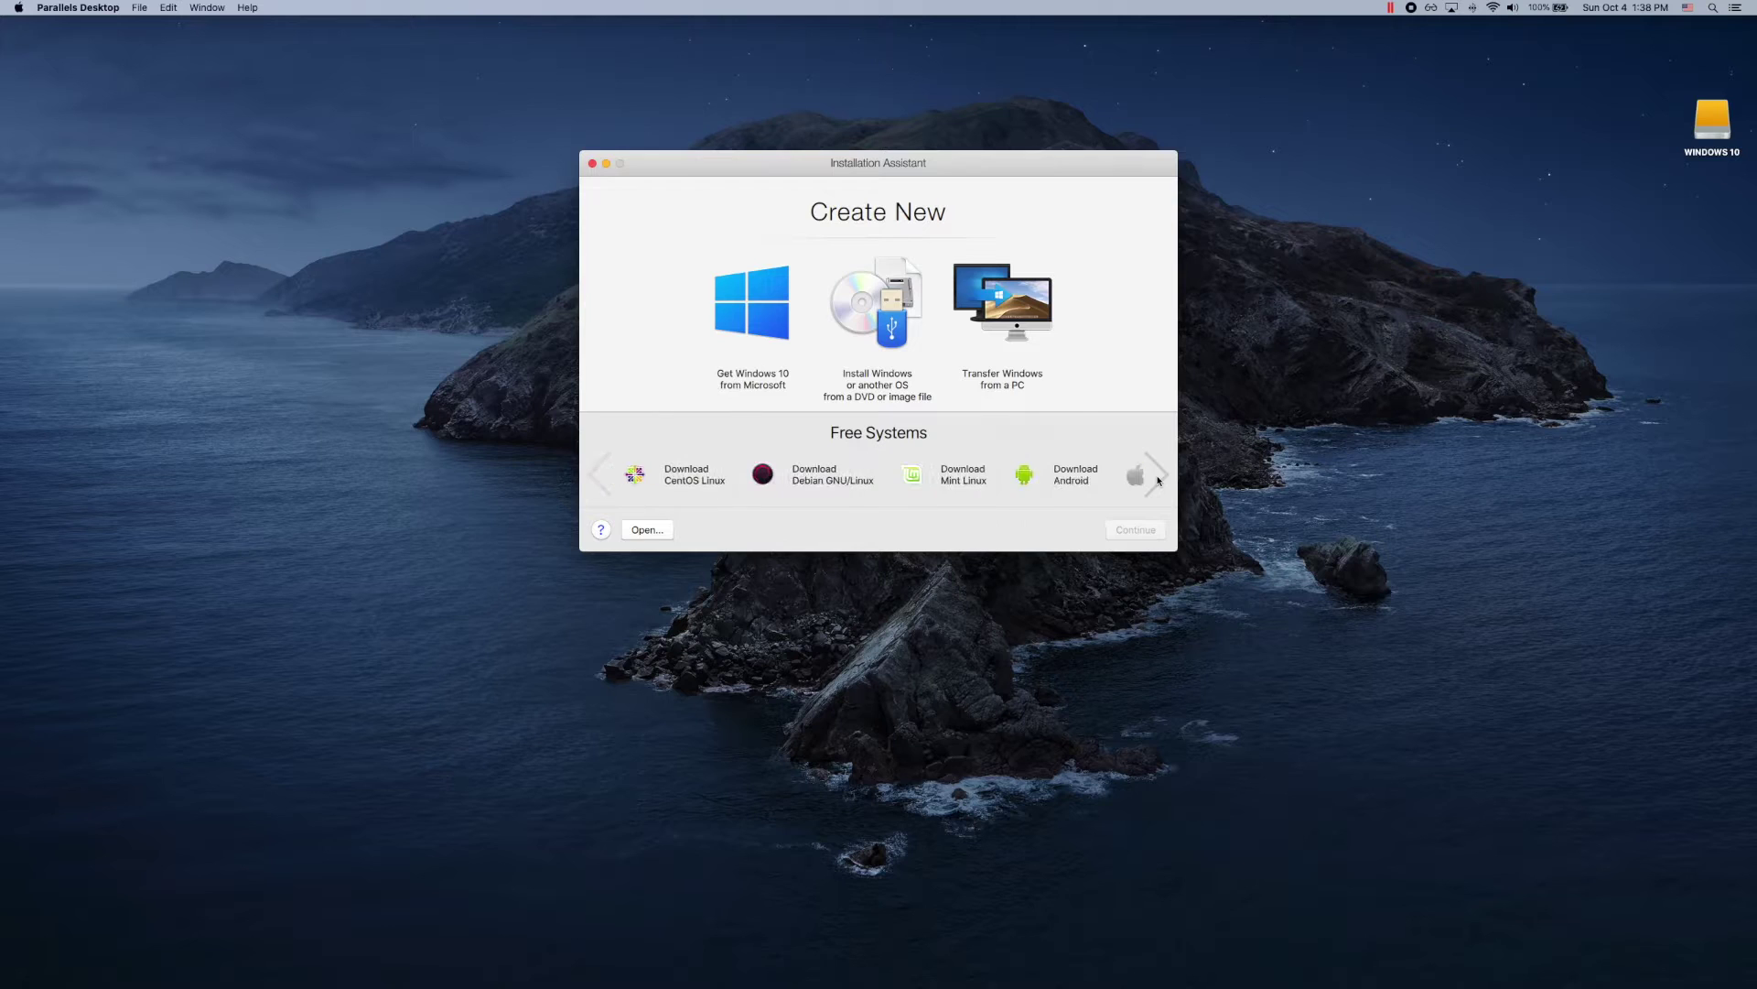
pyautogui.click(1158, 479)
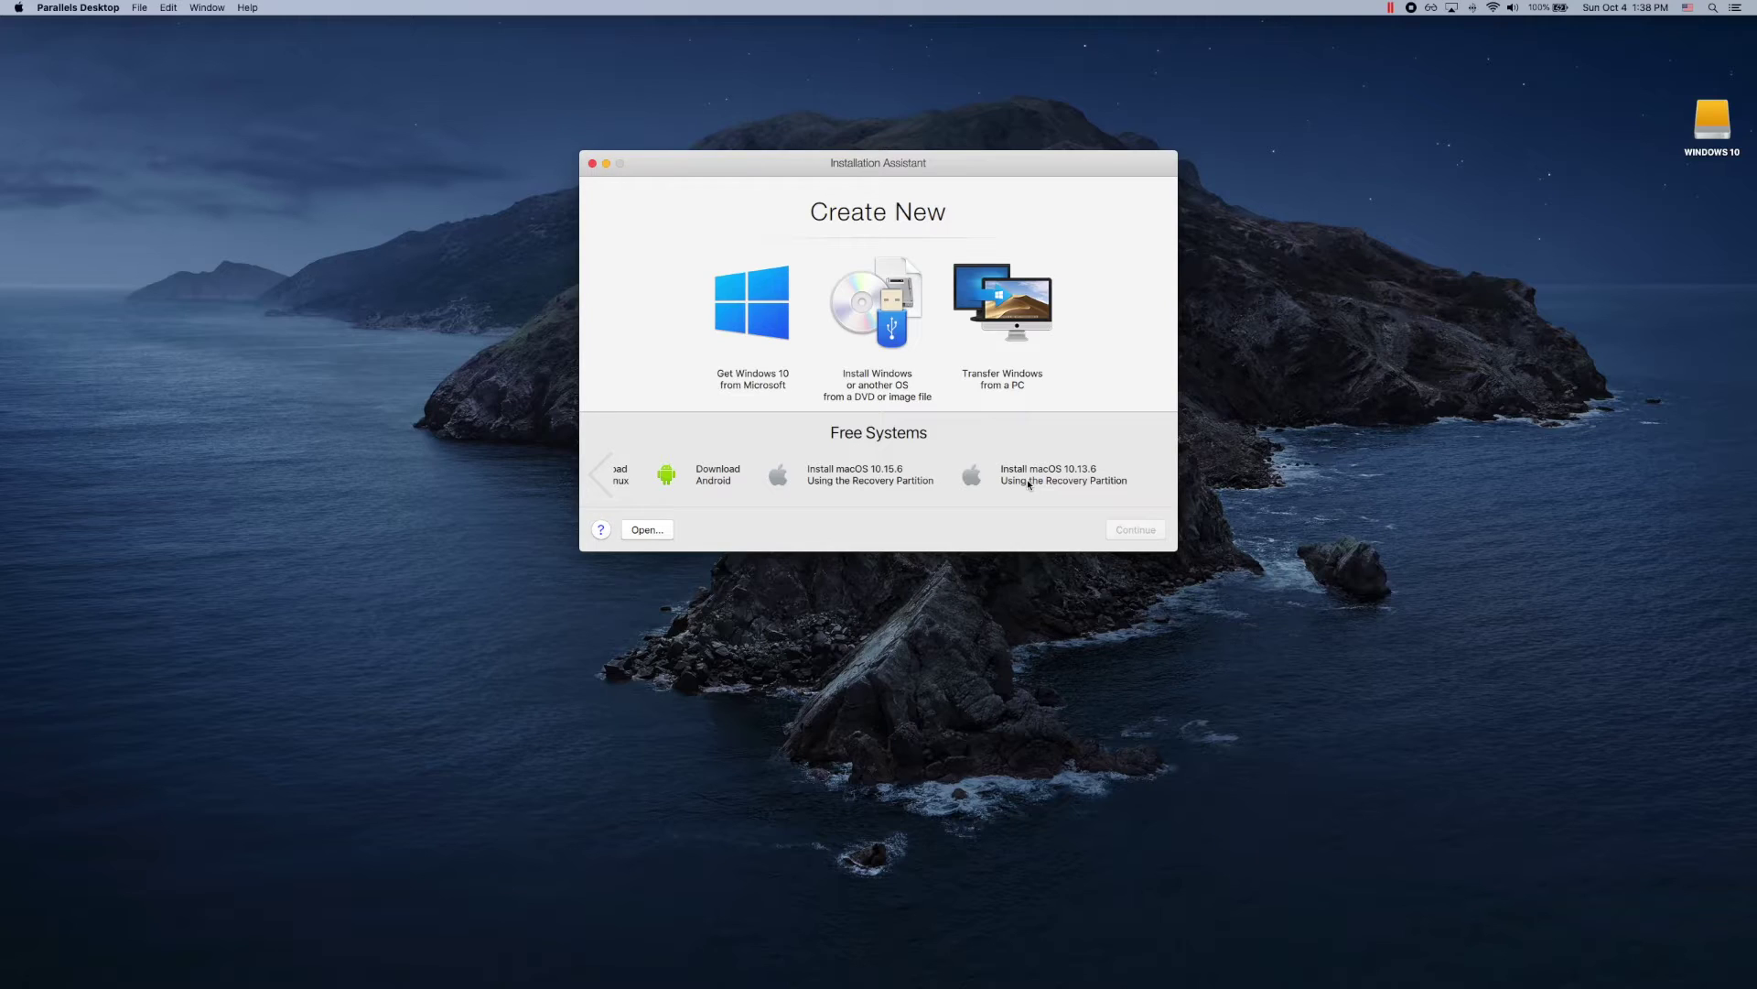
pyautogui.click(861, 483)
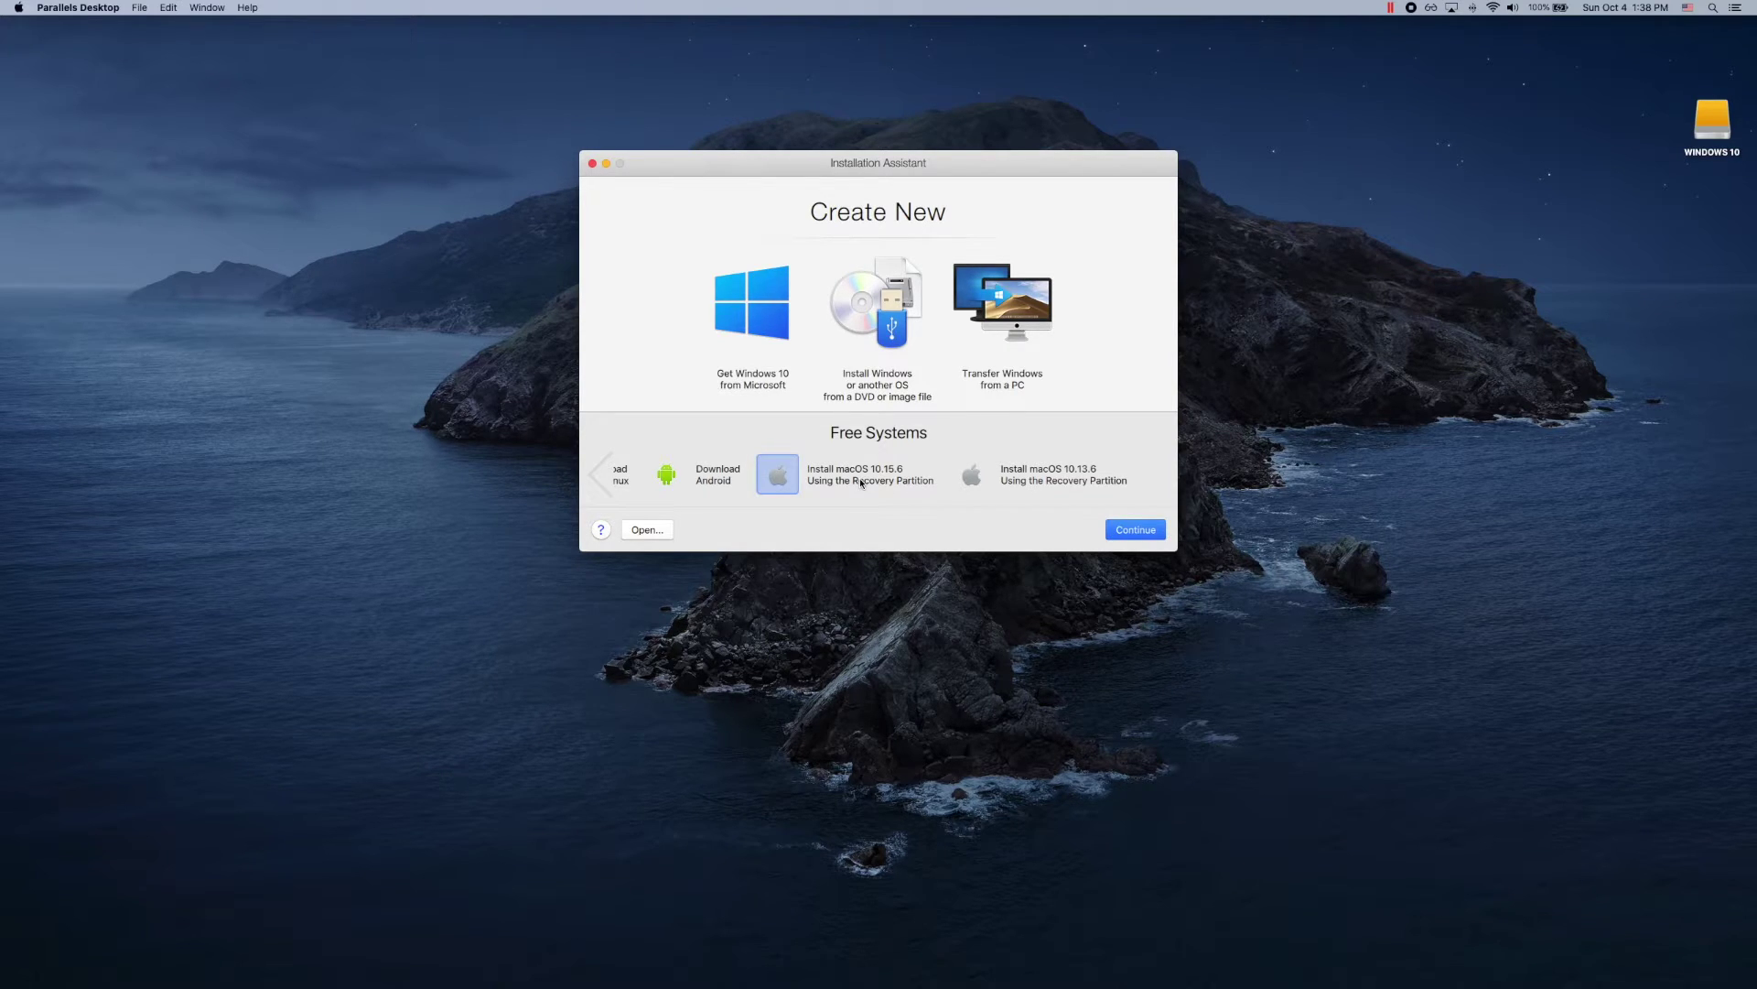
pyautogui.click(1129, 532)
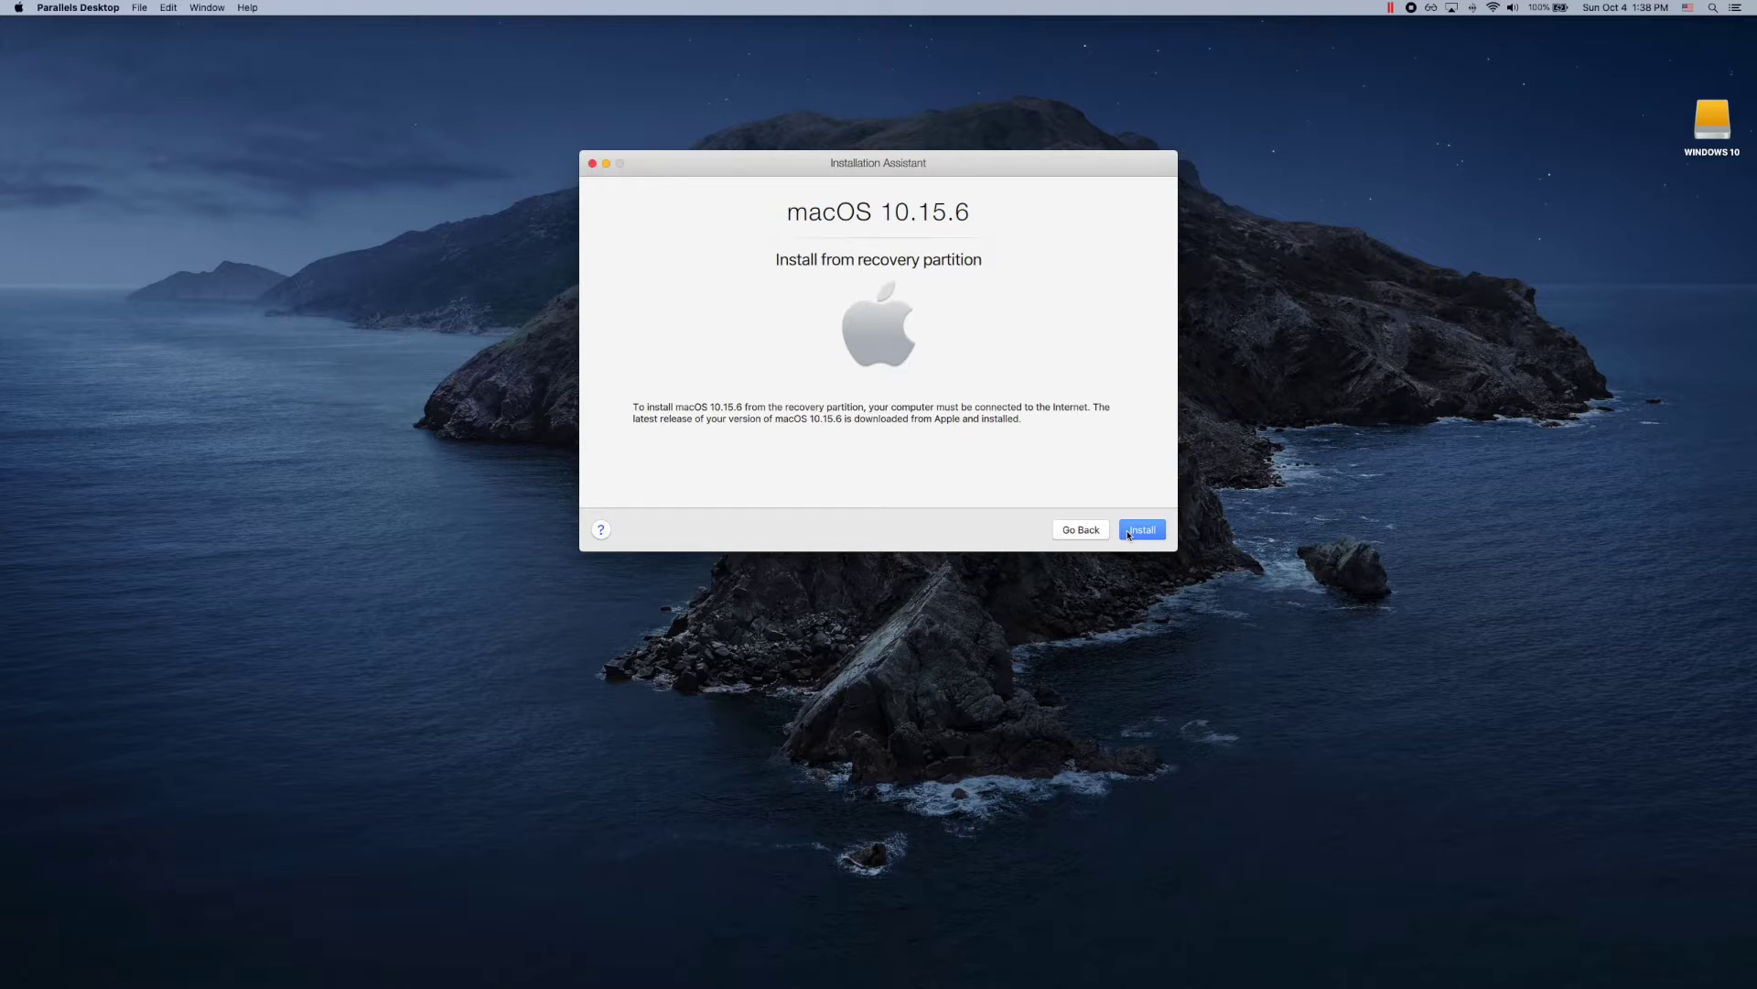
# Step: Start creating the macOS 10.15.6 virtual machine from the recovery partition
pyautogui.click(1135, 536)
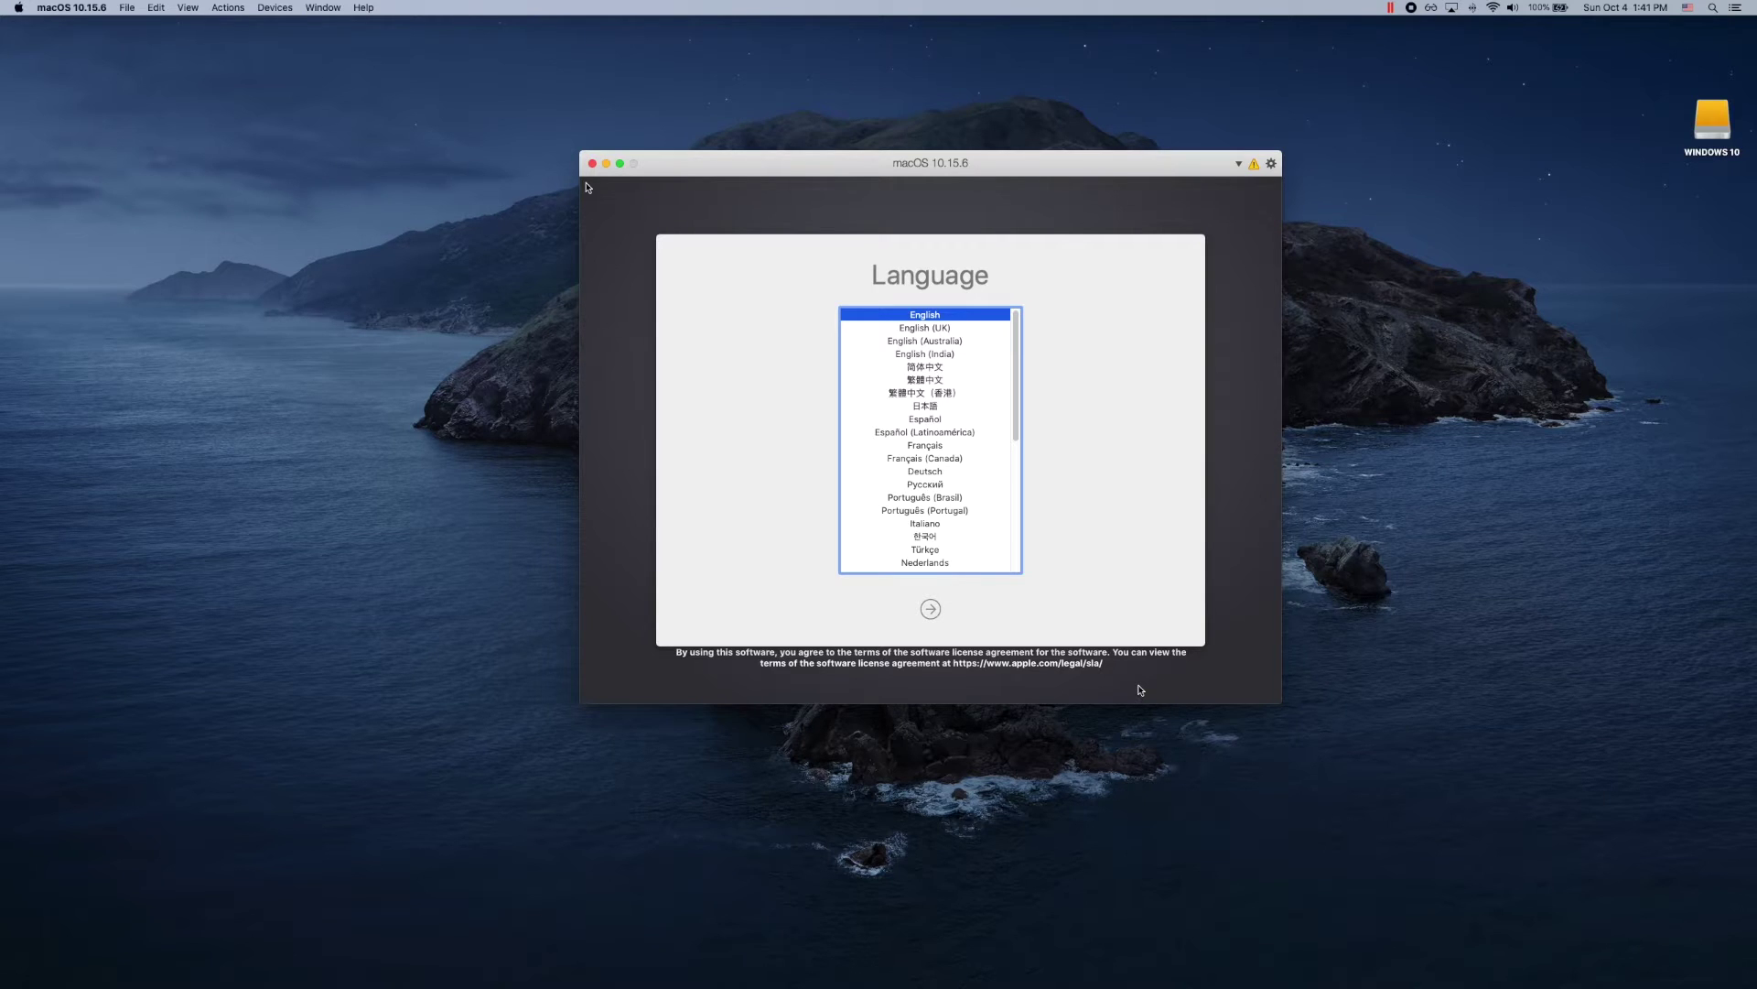
# Step: Pick English and Reinstall macOS, continuing into the macOS Catalina installer
pyautogui.click(931, 610)
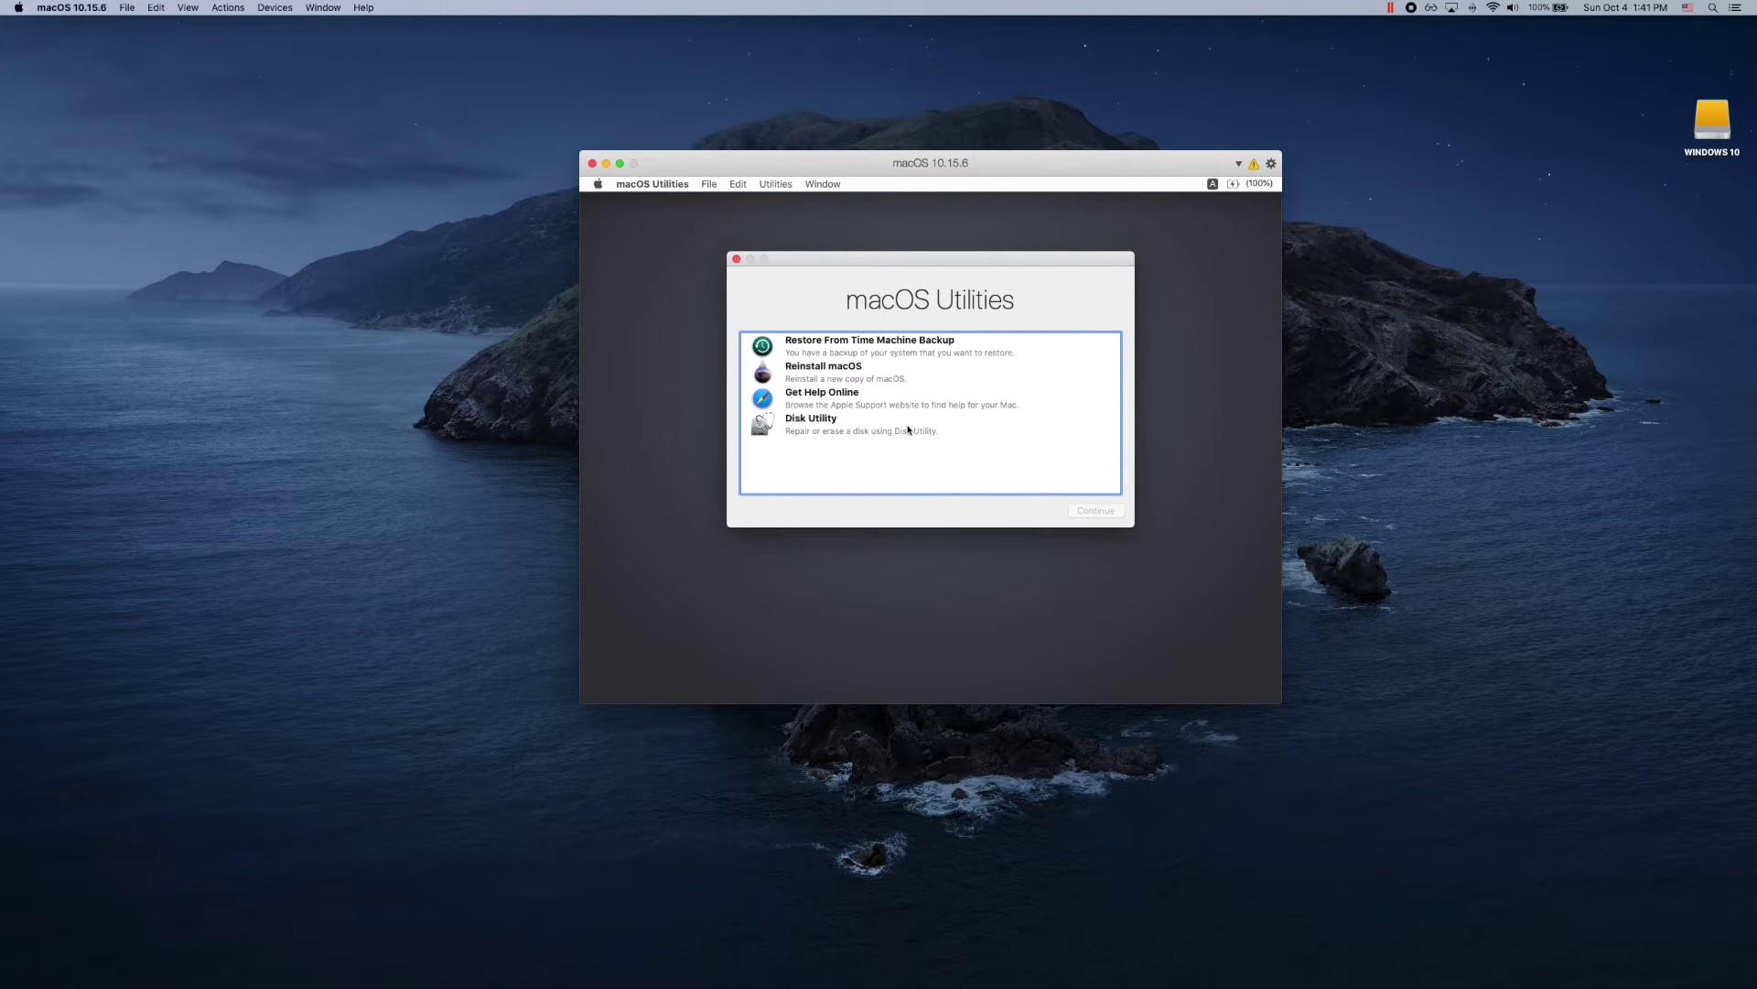
pyautogui.click(893, 376)
pyautogui.click(1091, 514)
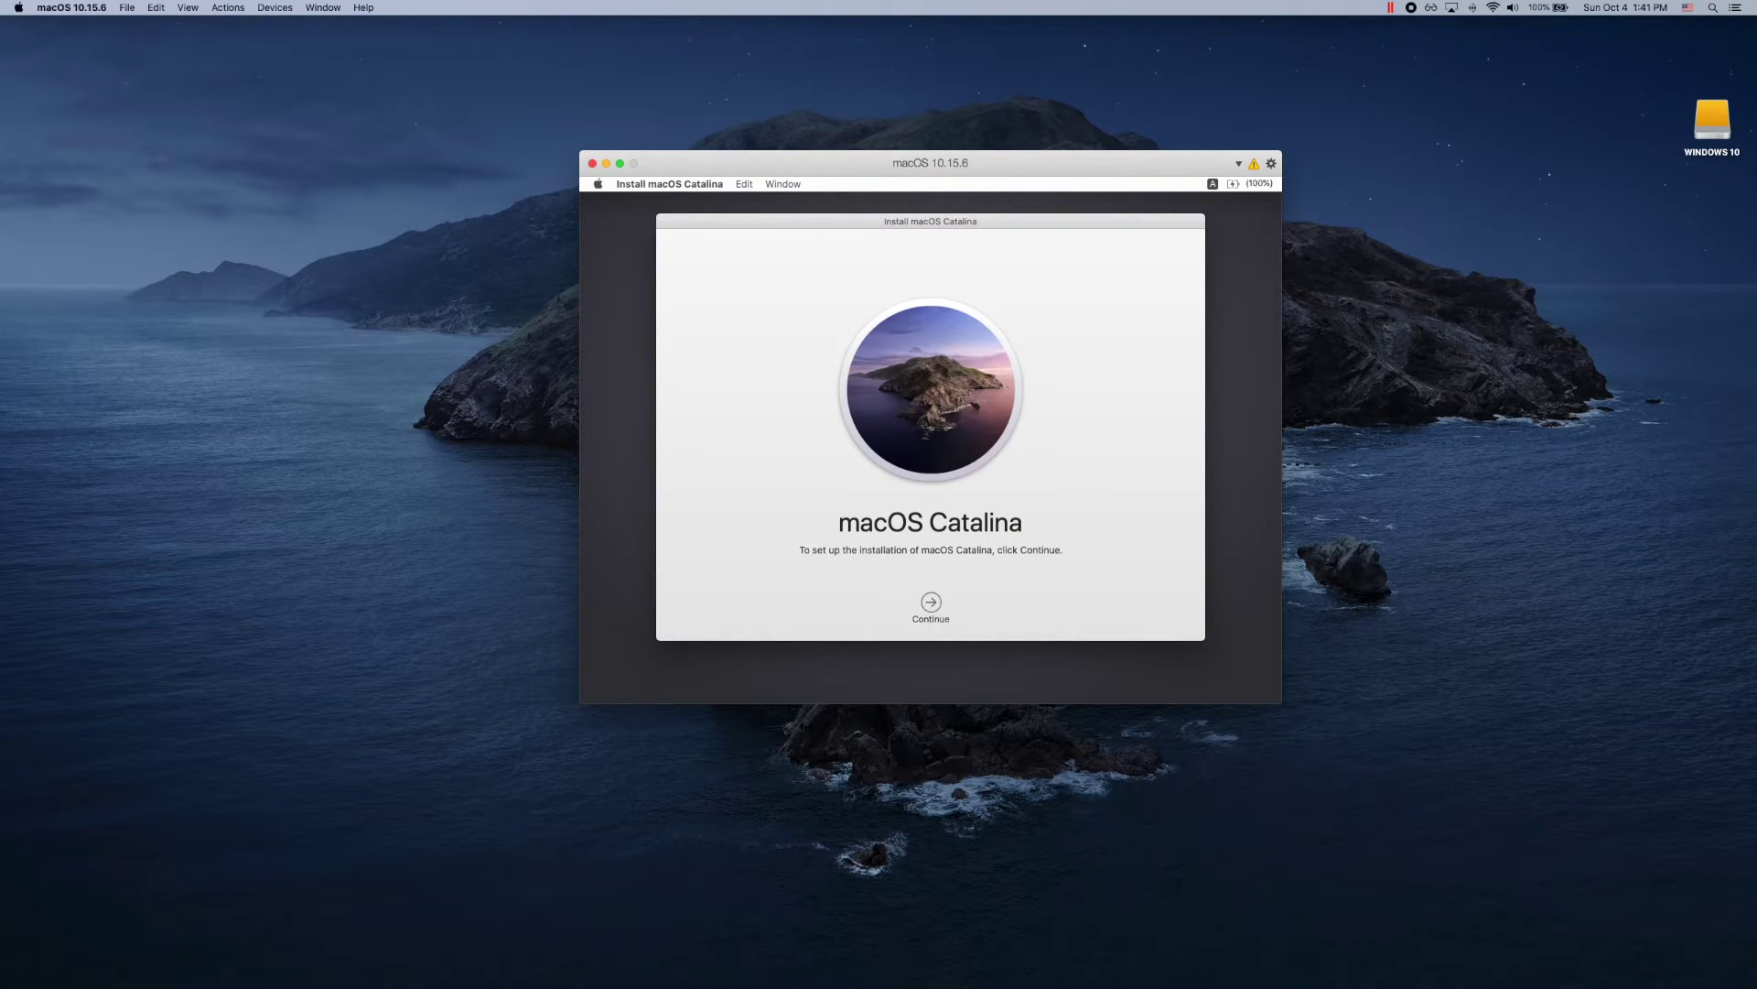
pyautogui.click(930, 601)
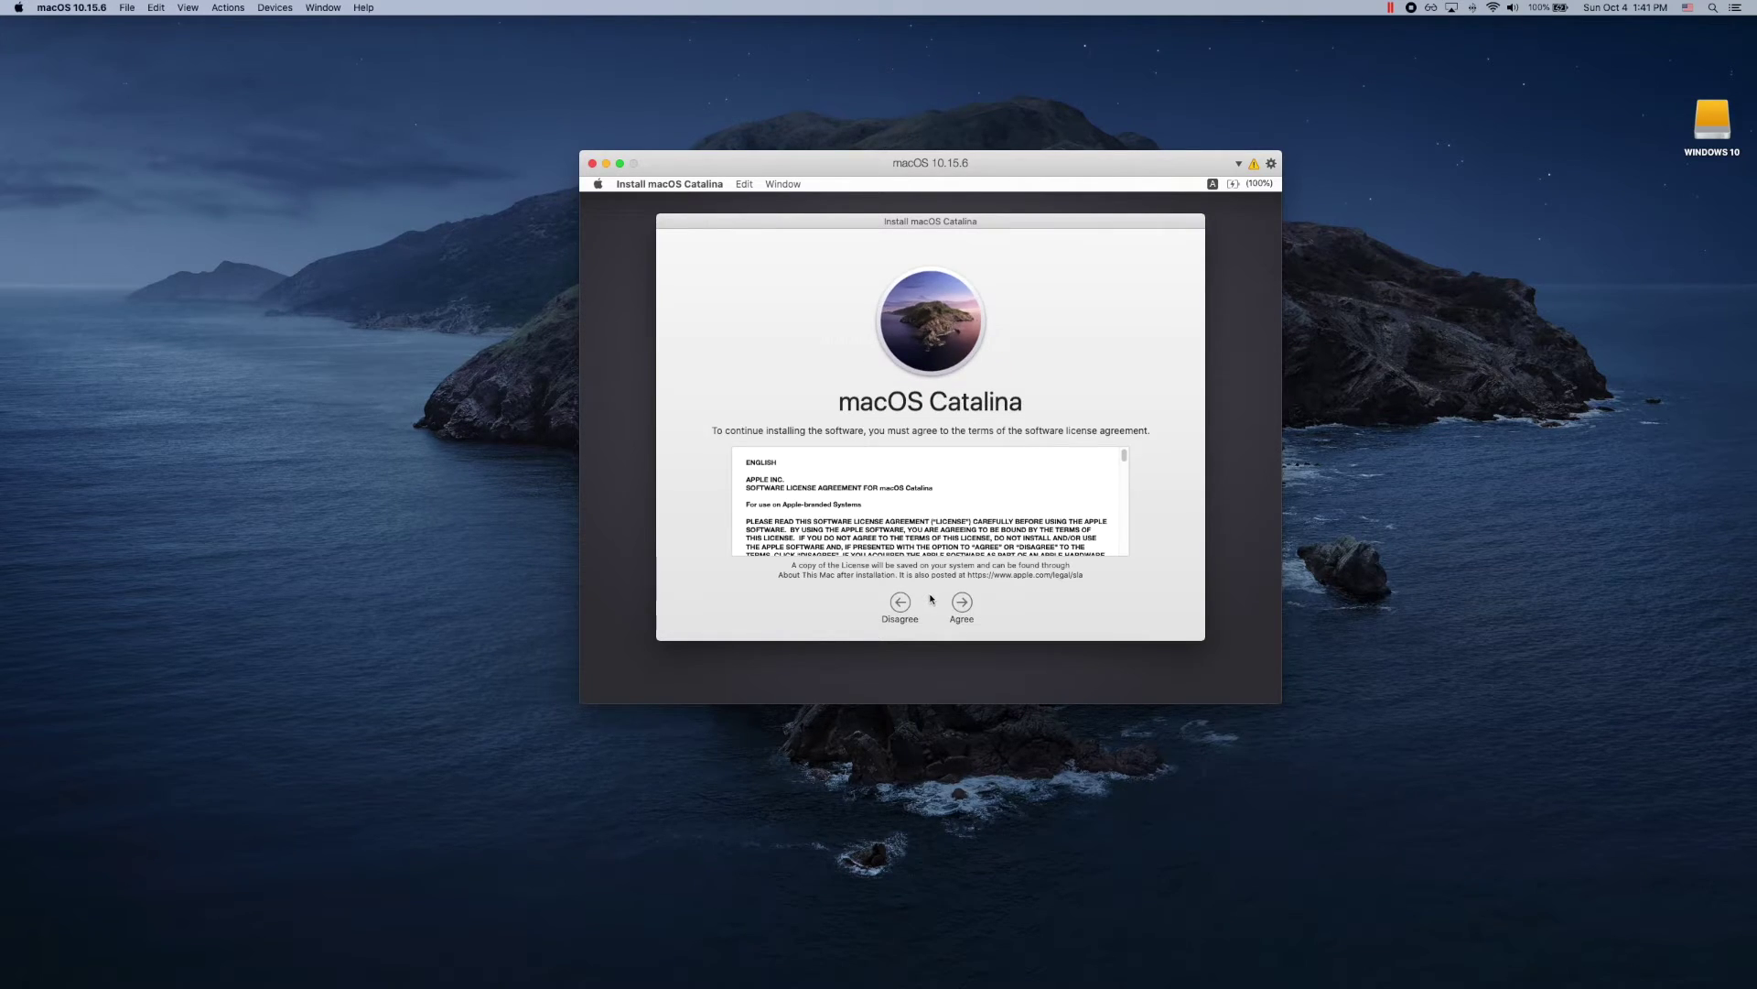
# Step: Agree to the Catalina license and install it onto Macintosh HD
pyautogui.click(961, 602)
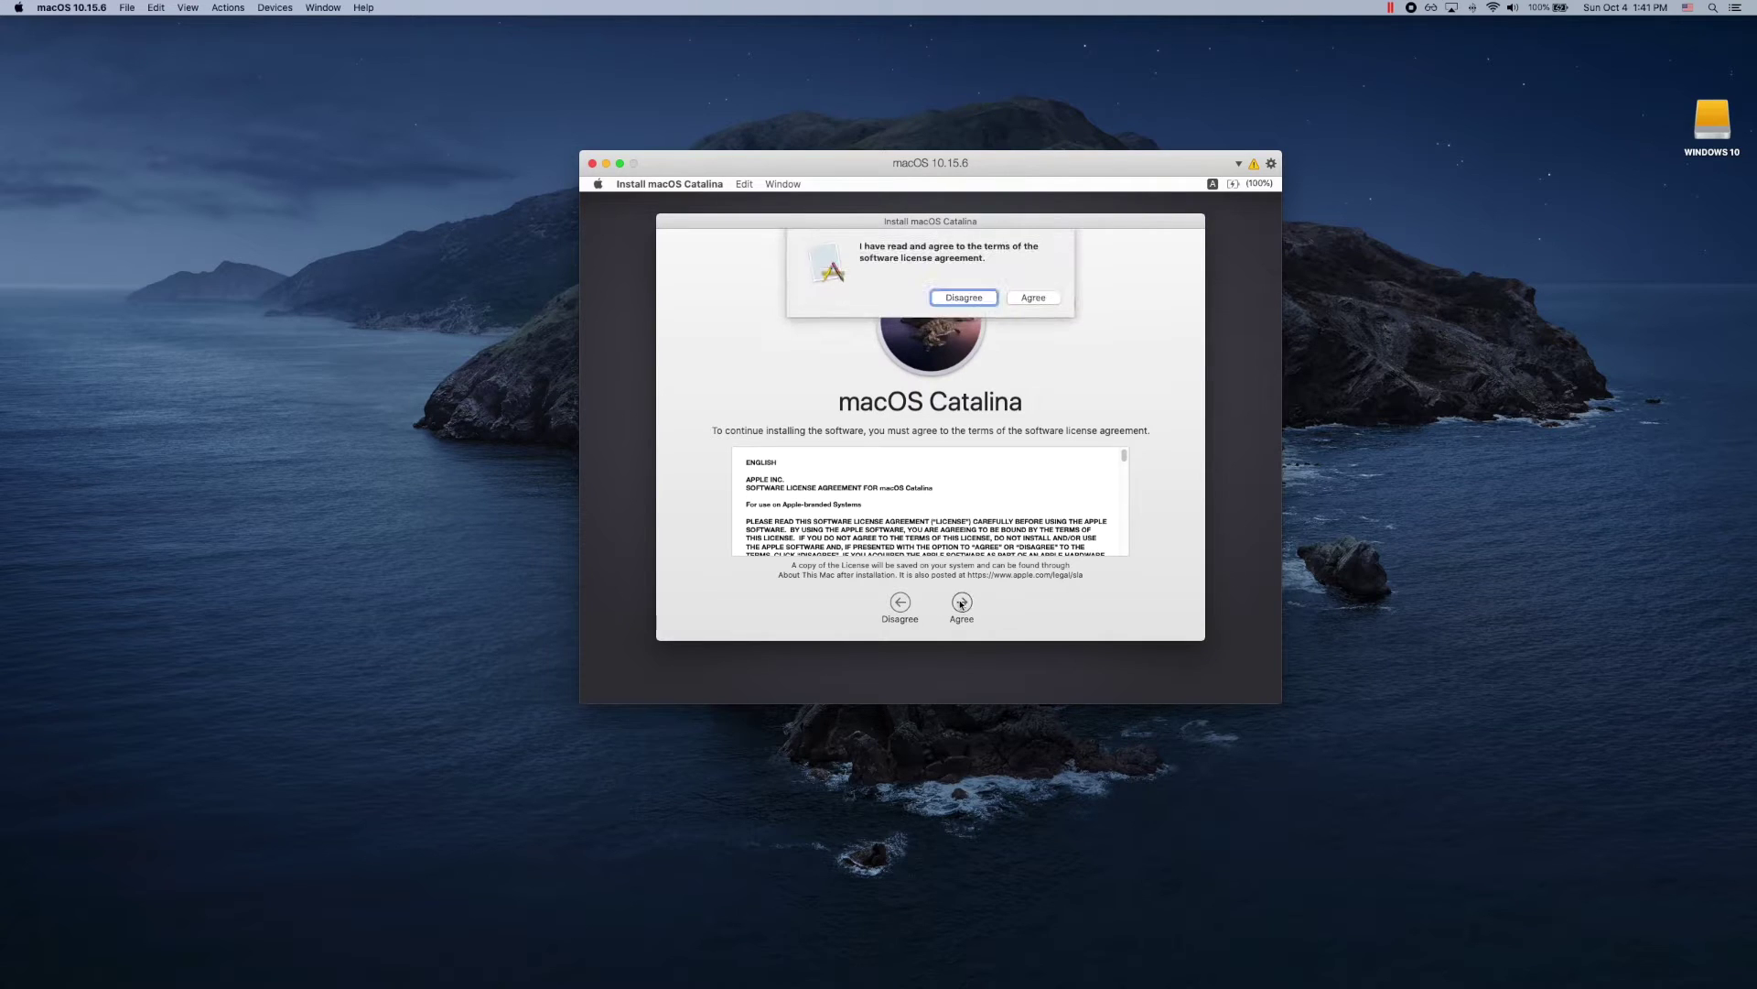
pyautogui.click(1034, 297)
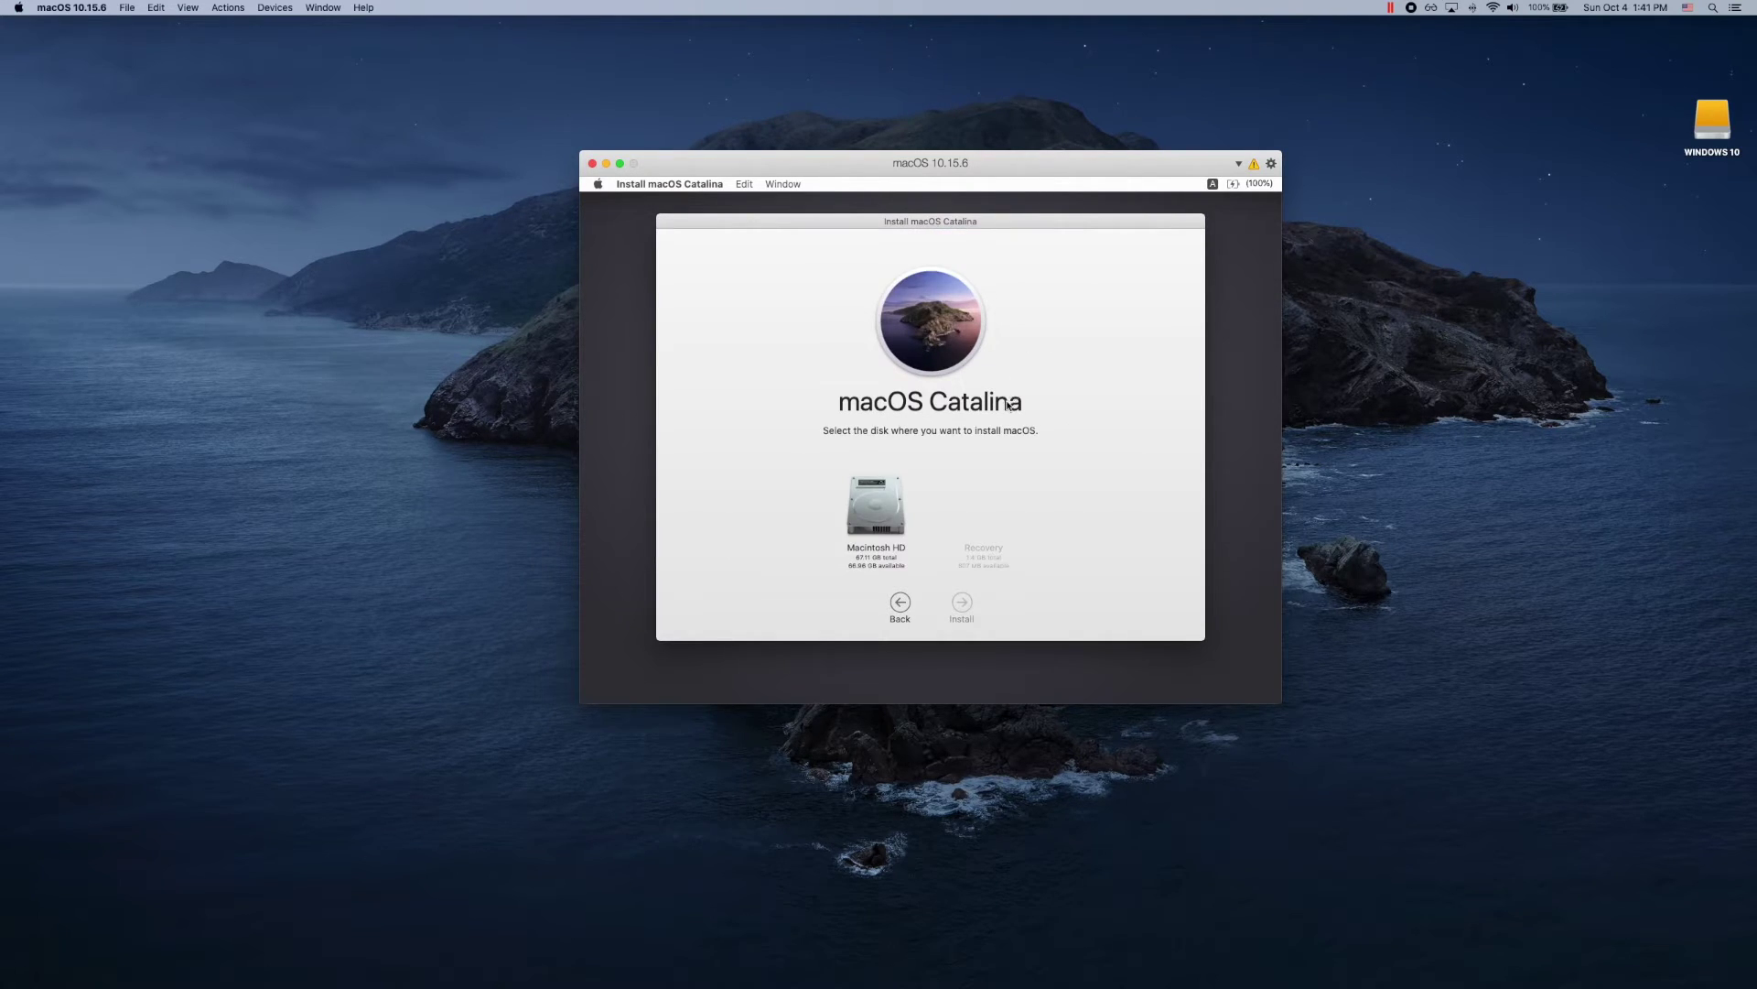
pyautogui.click(892, 548)
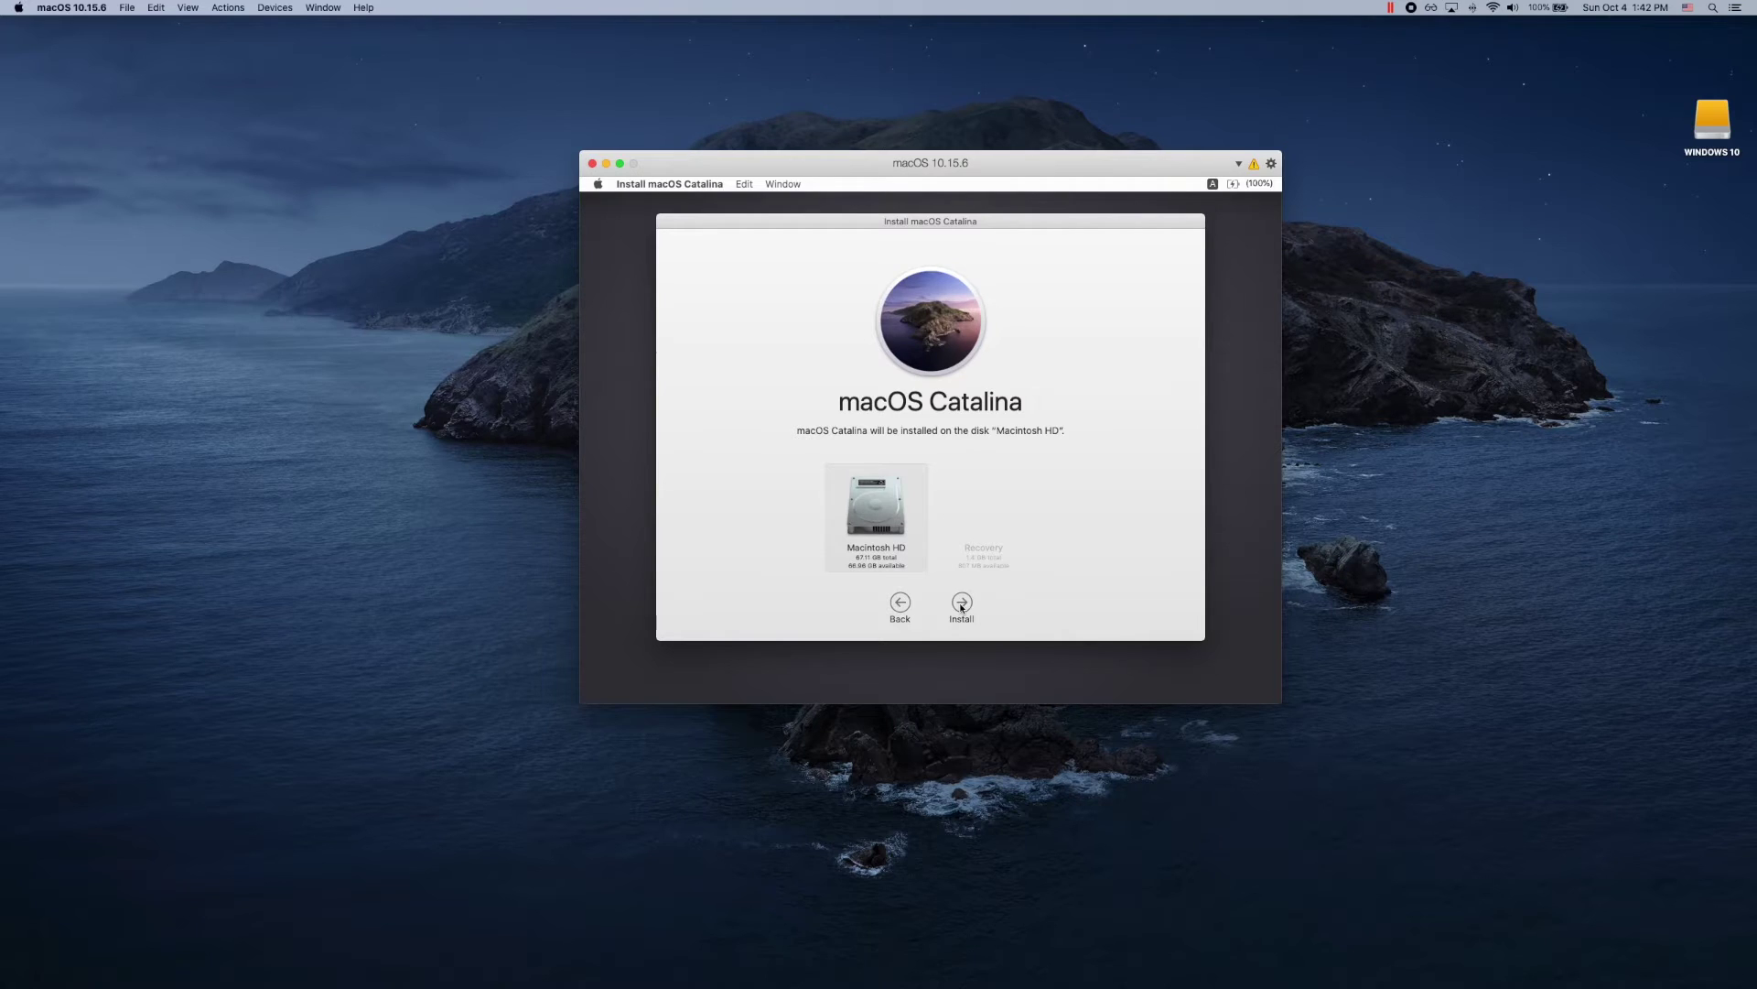
pyautogui.click(961, 605)
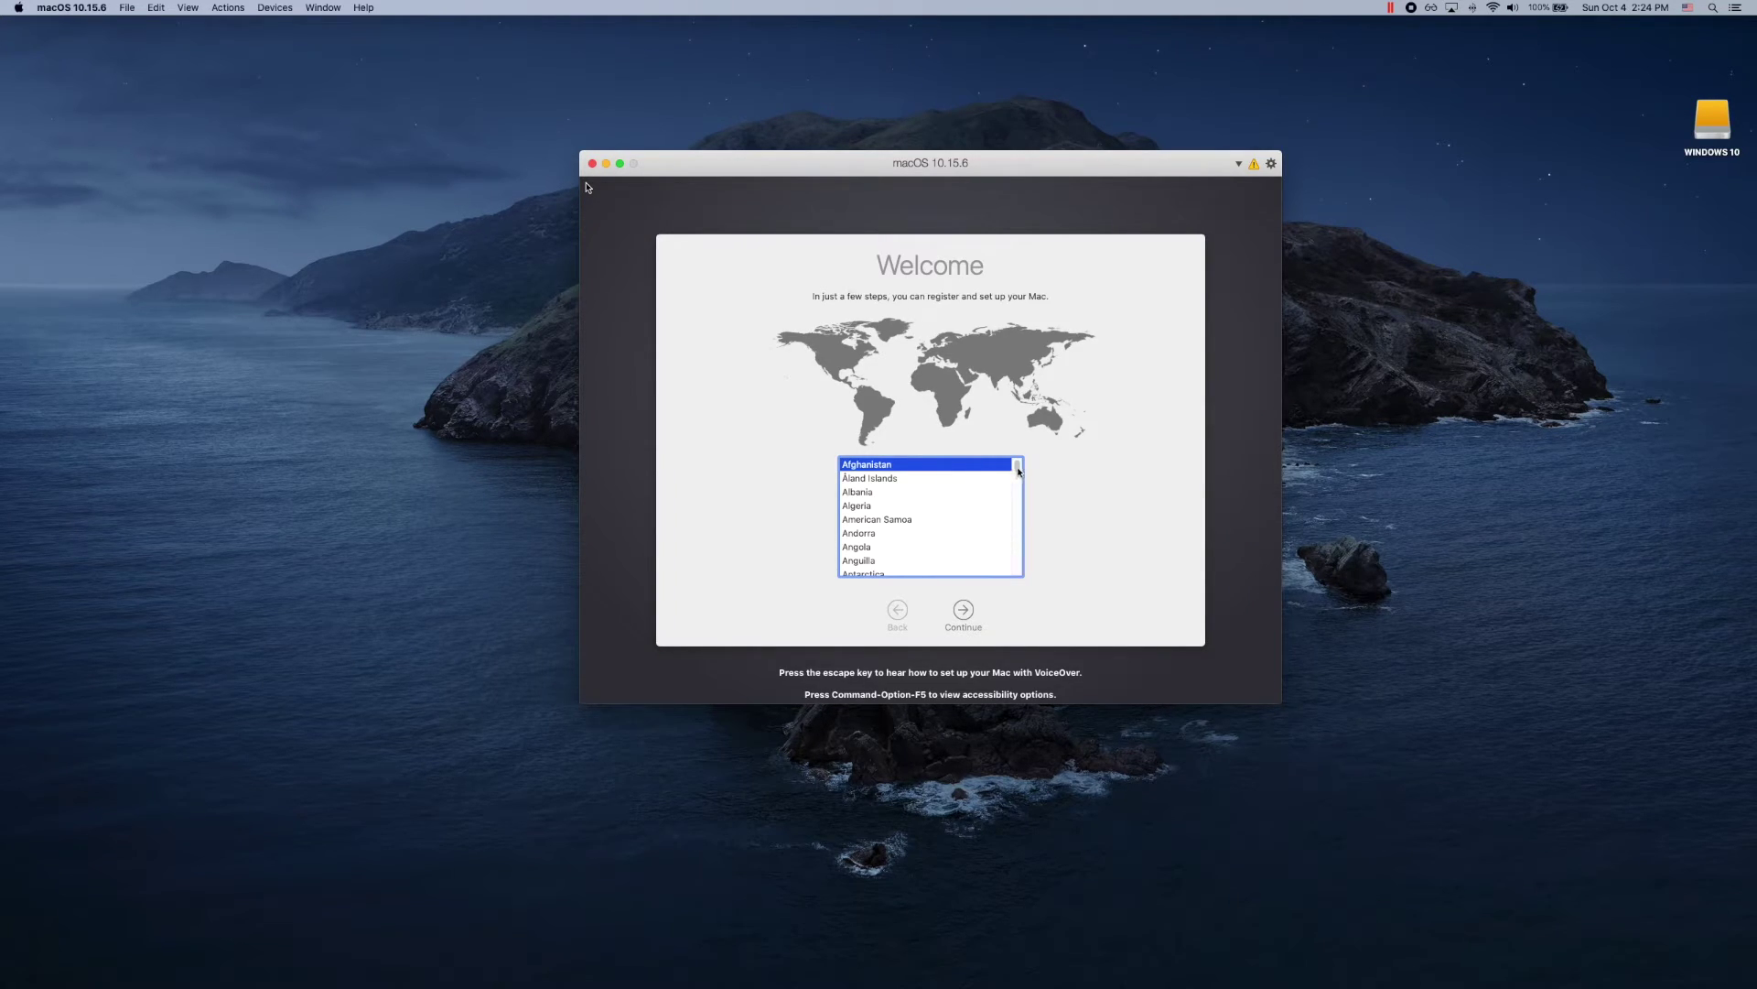
# Step: Select United States as the region and continue past language, privacy and data transfer
pyautogui.moveTo(1017, 474); pyautogui.dragTo(1022, 570)
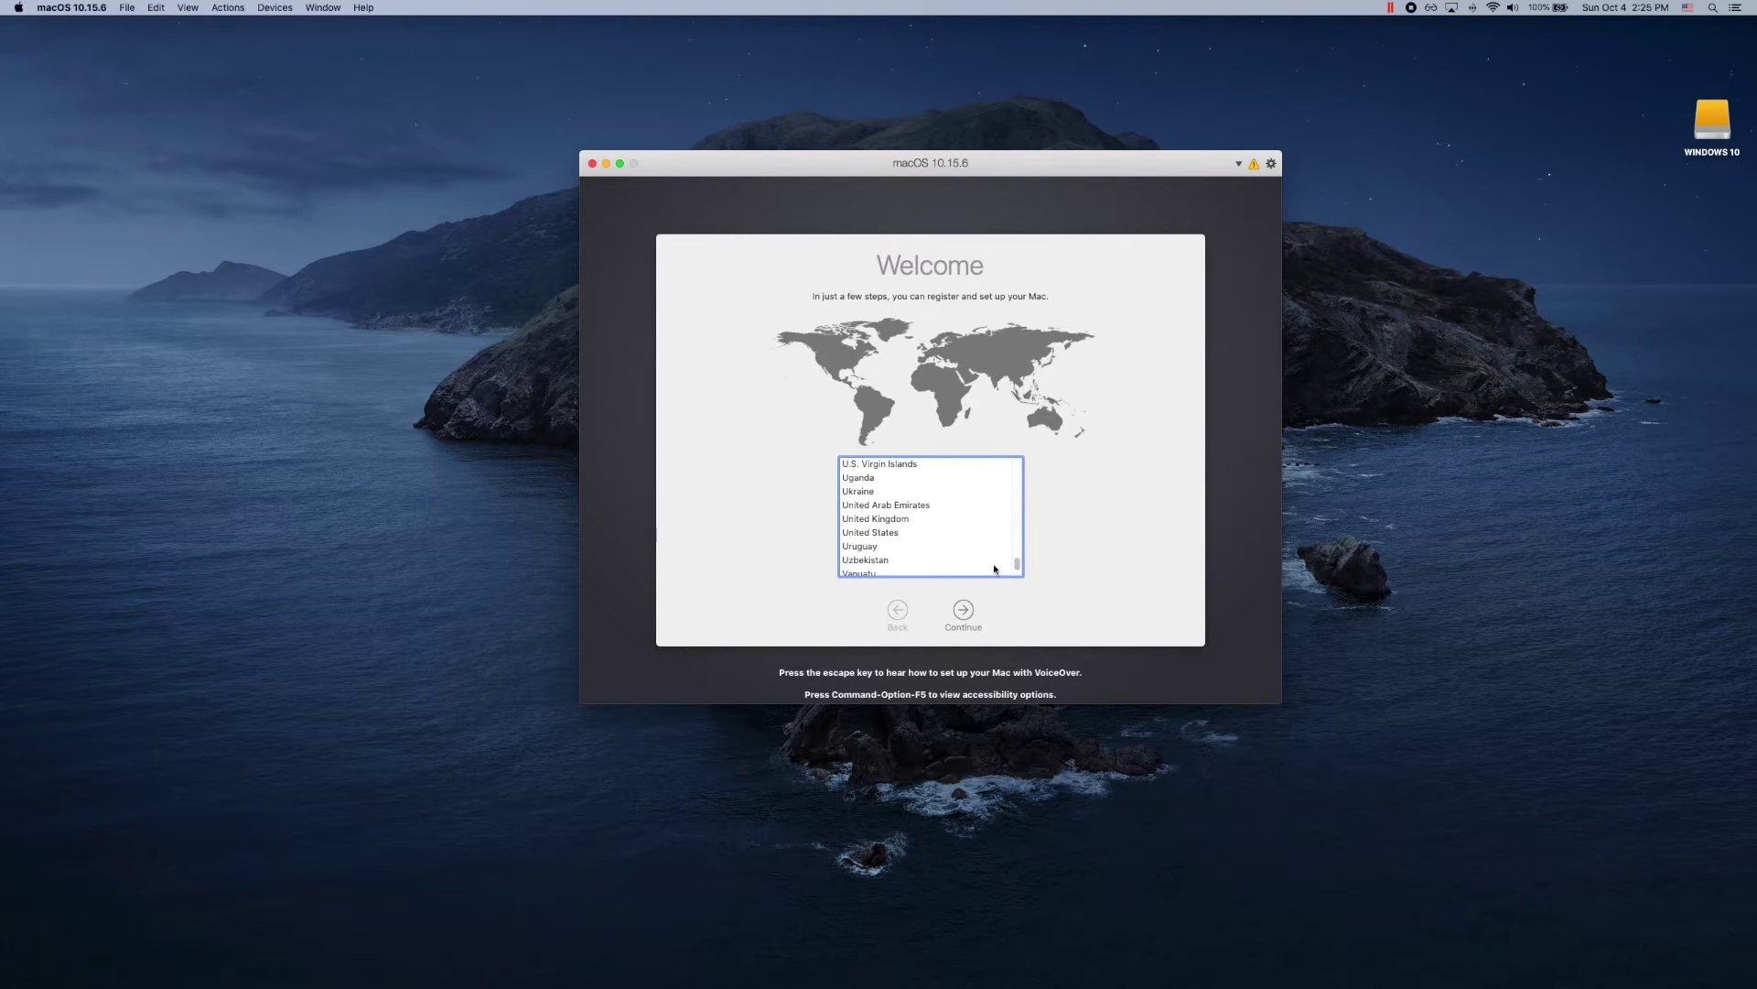
pyautogui.click(904, 538)
pyautogui.click(968, 611)
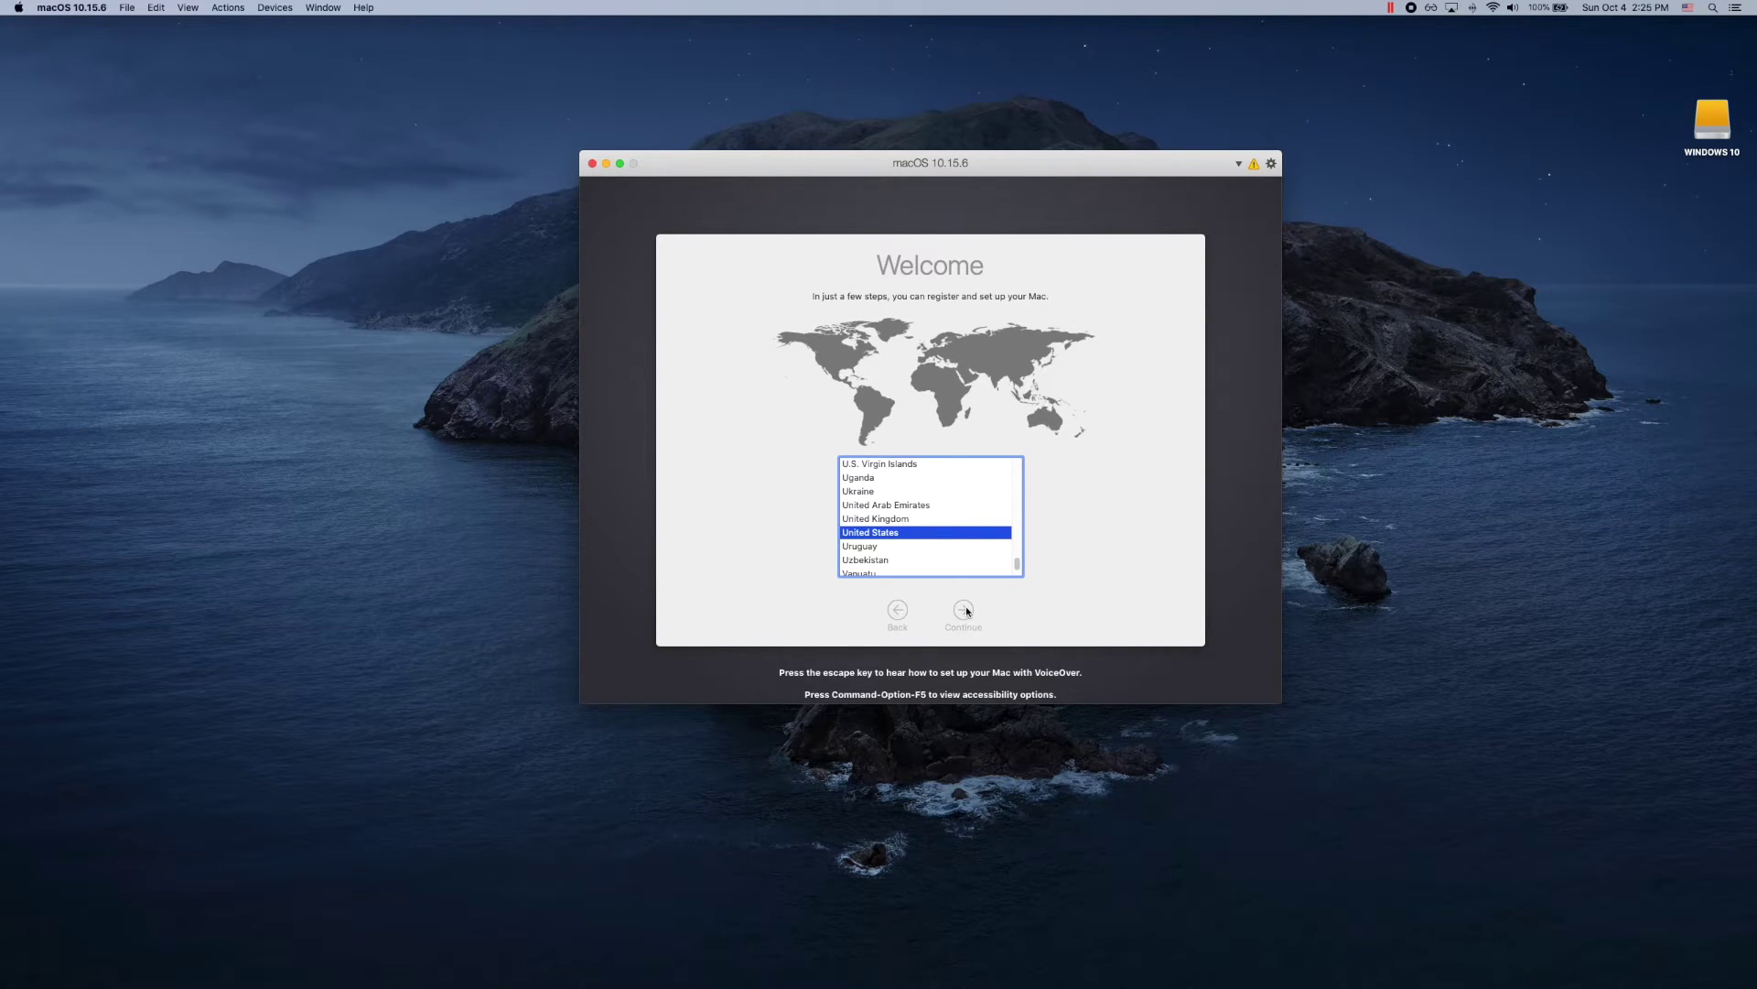
pyautogui.click(968, 610)
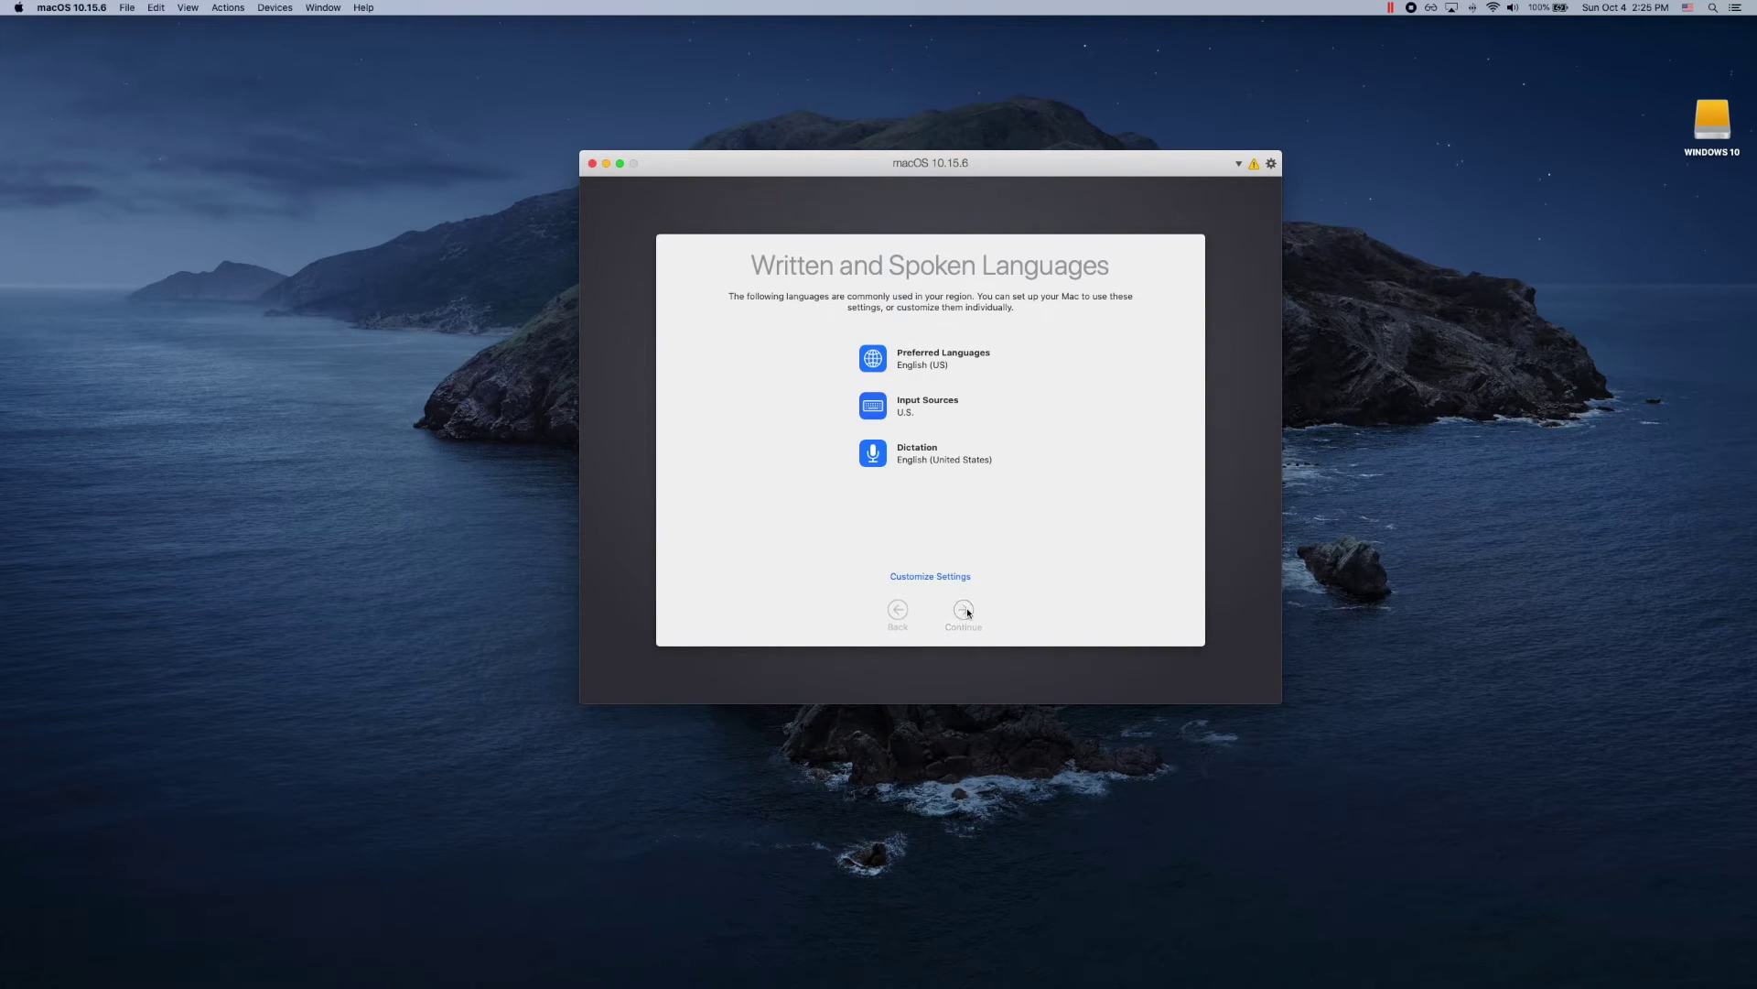
pyautogui.click(968, 610)
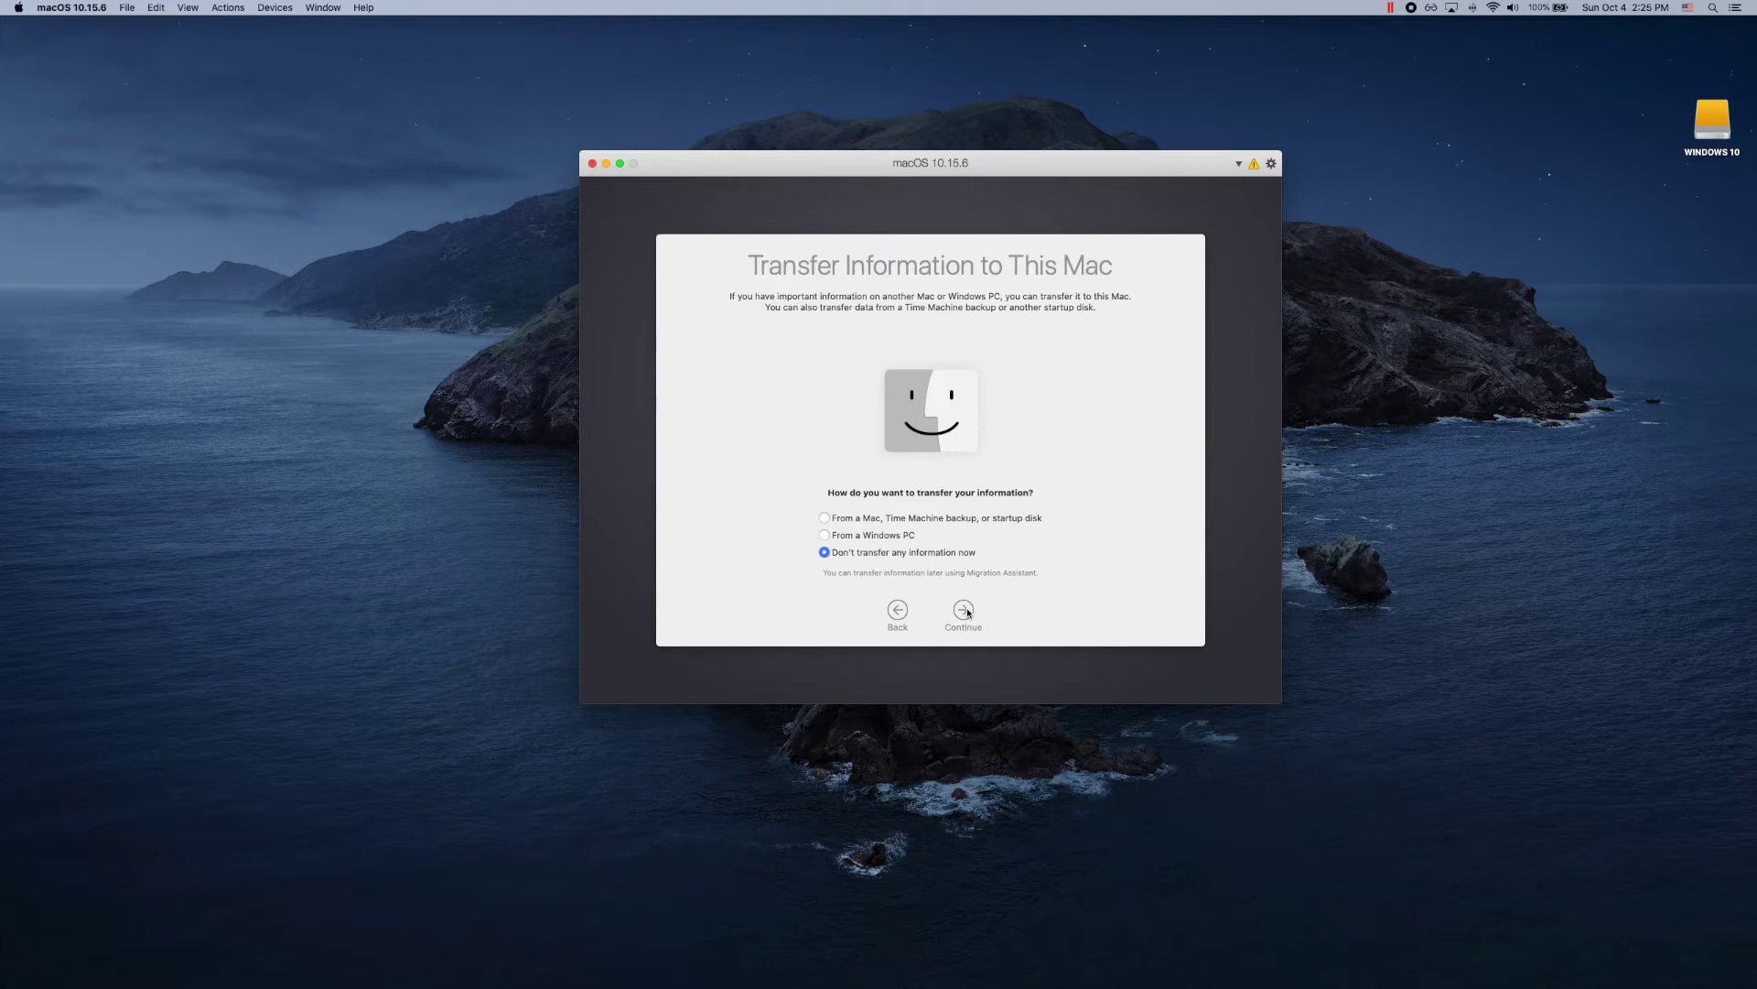
pyautogui.click(965, 610)
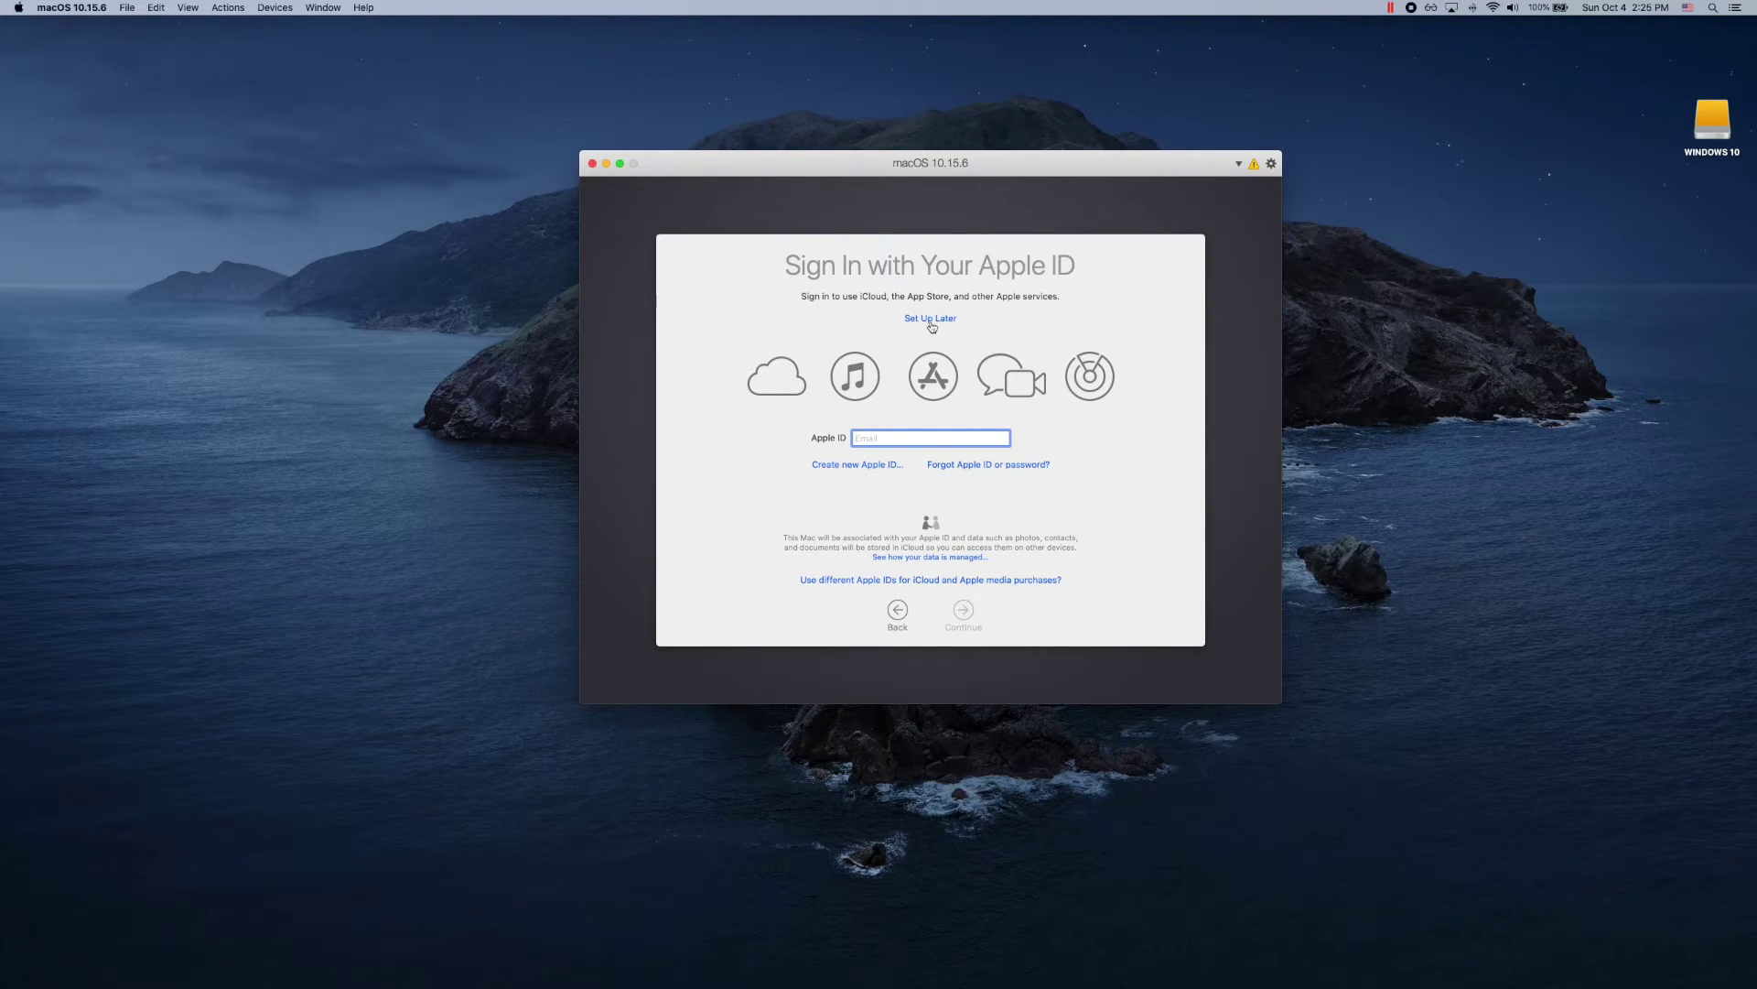
# Step: Skip Apple ID sign-in for later and agree to the macOS terms and conditions
pyautogui.click(930, 319)
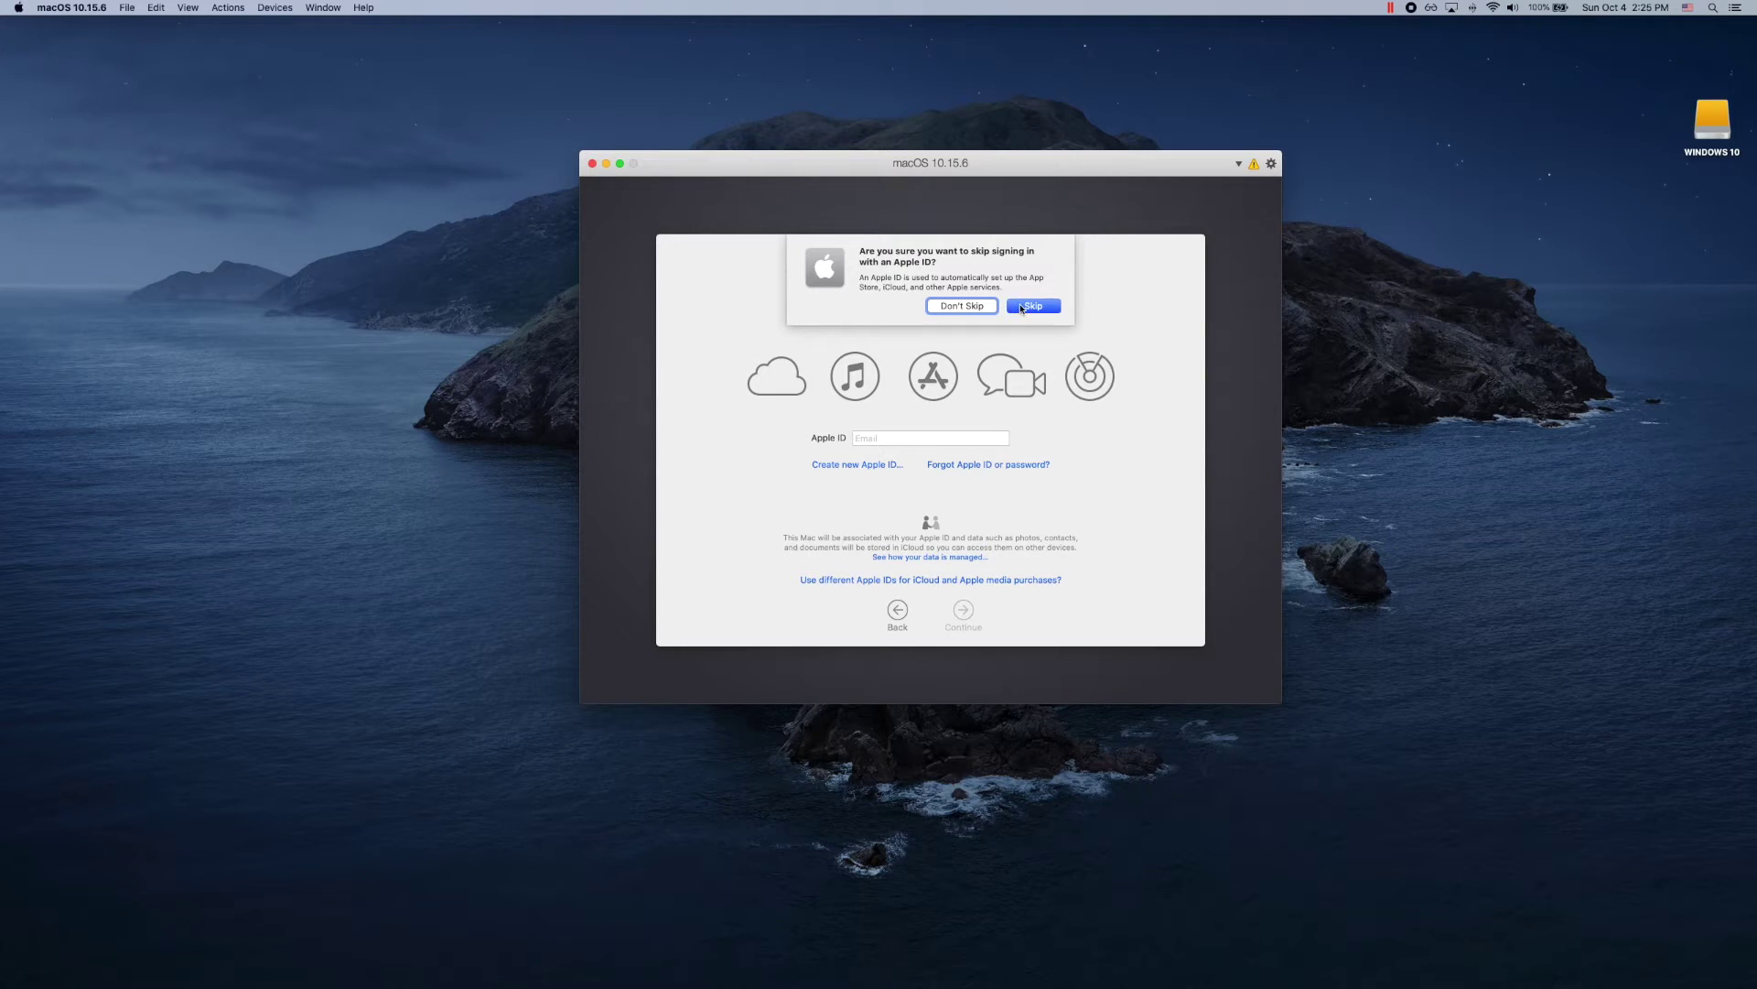
pyautogui.click(1017, 309)
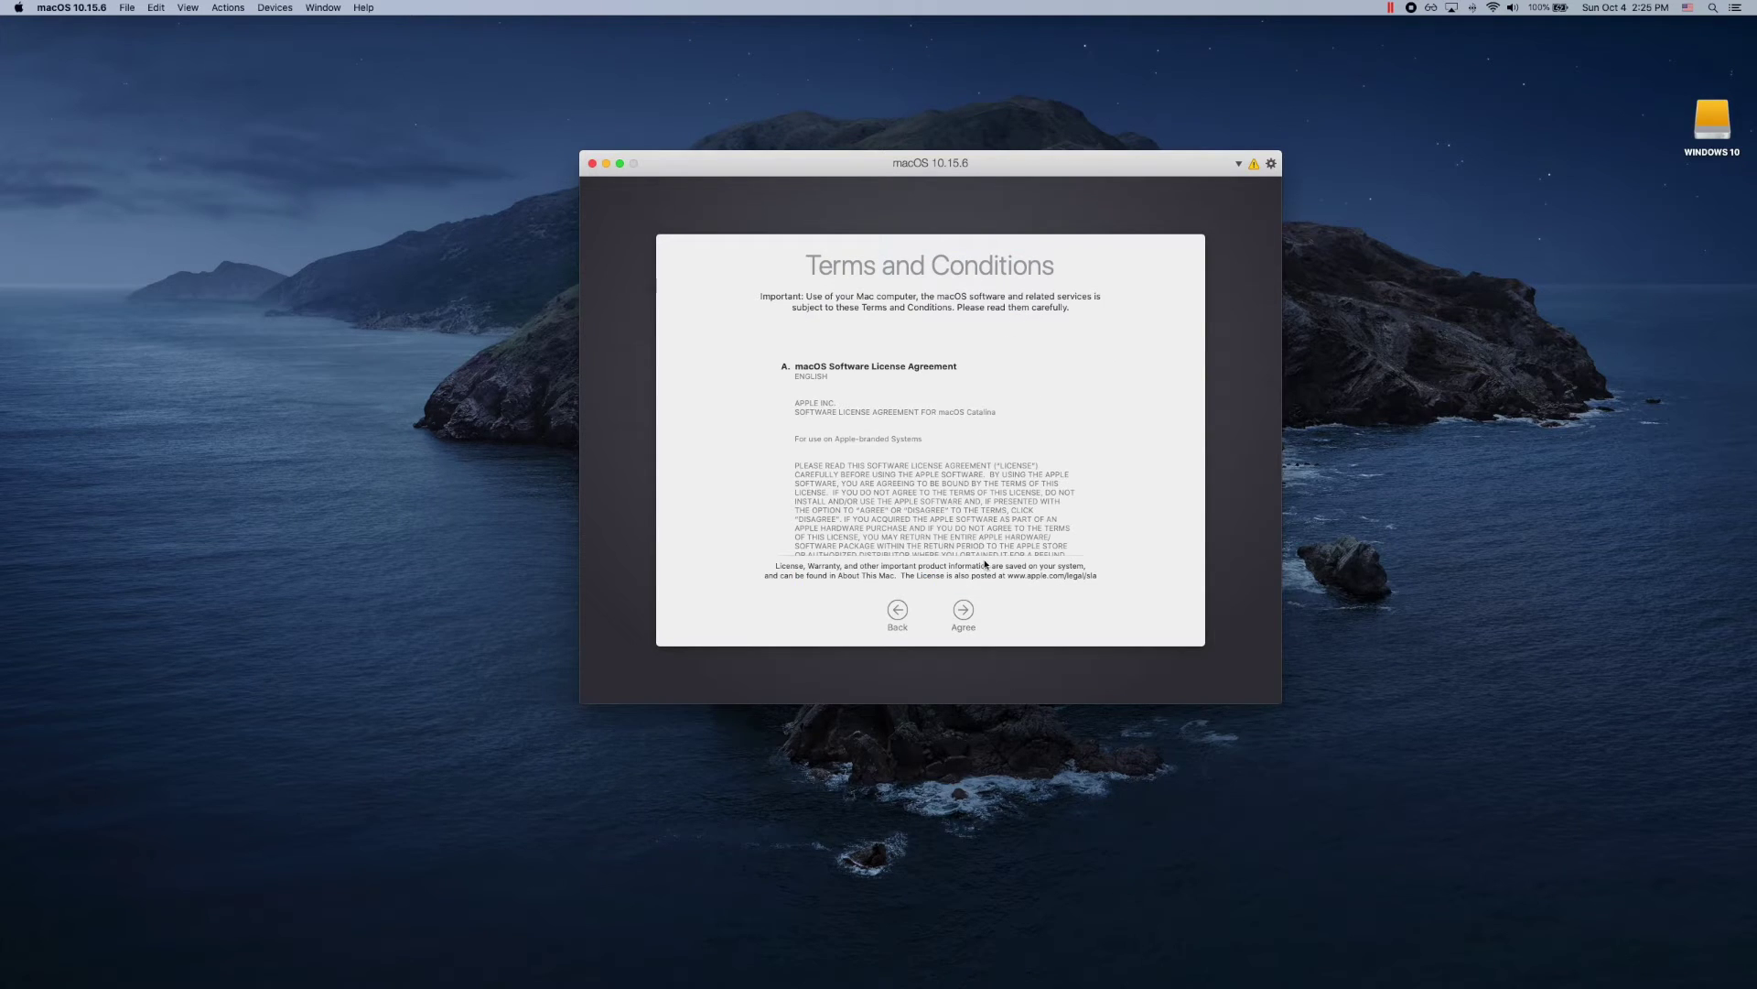
pyautogui.click(964, 612)
pyautogui.click(1034, 308)
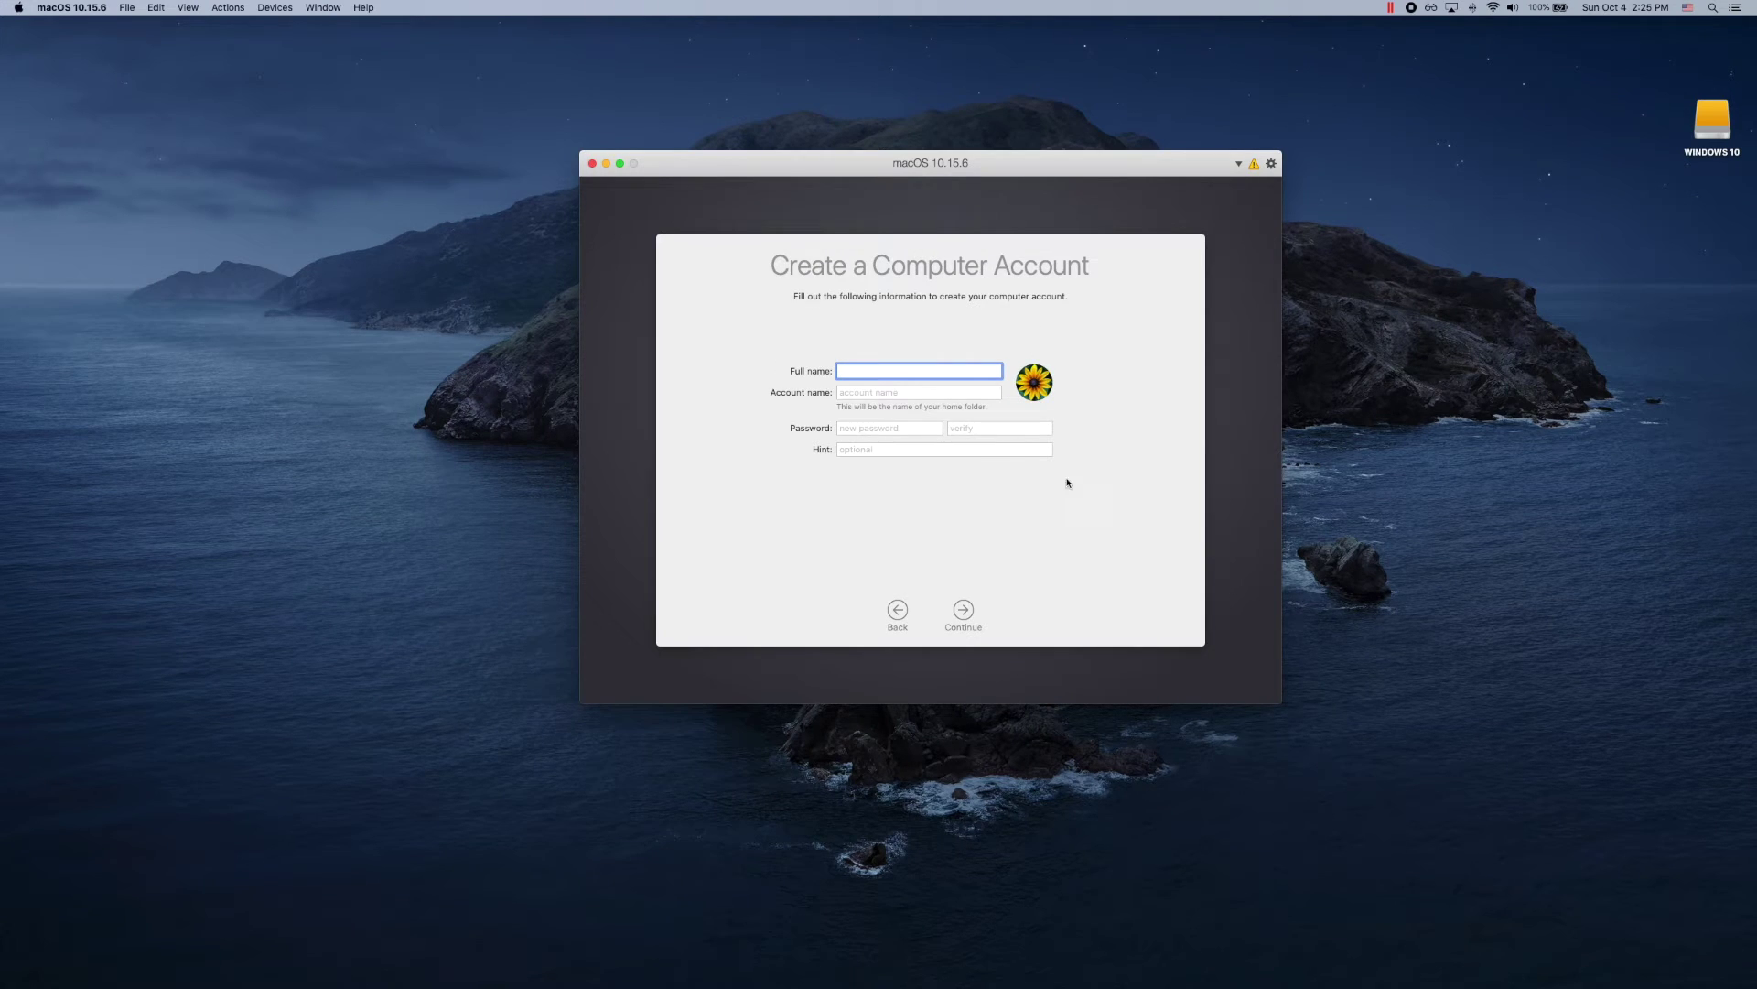
# Step: Create the macOS account with the user's full name, the default account name and a password, leaving the hint blank
pyautogui.write('John Smith')
pyautogui.press('Tab')
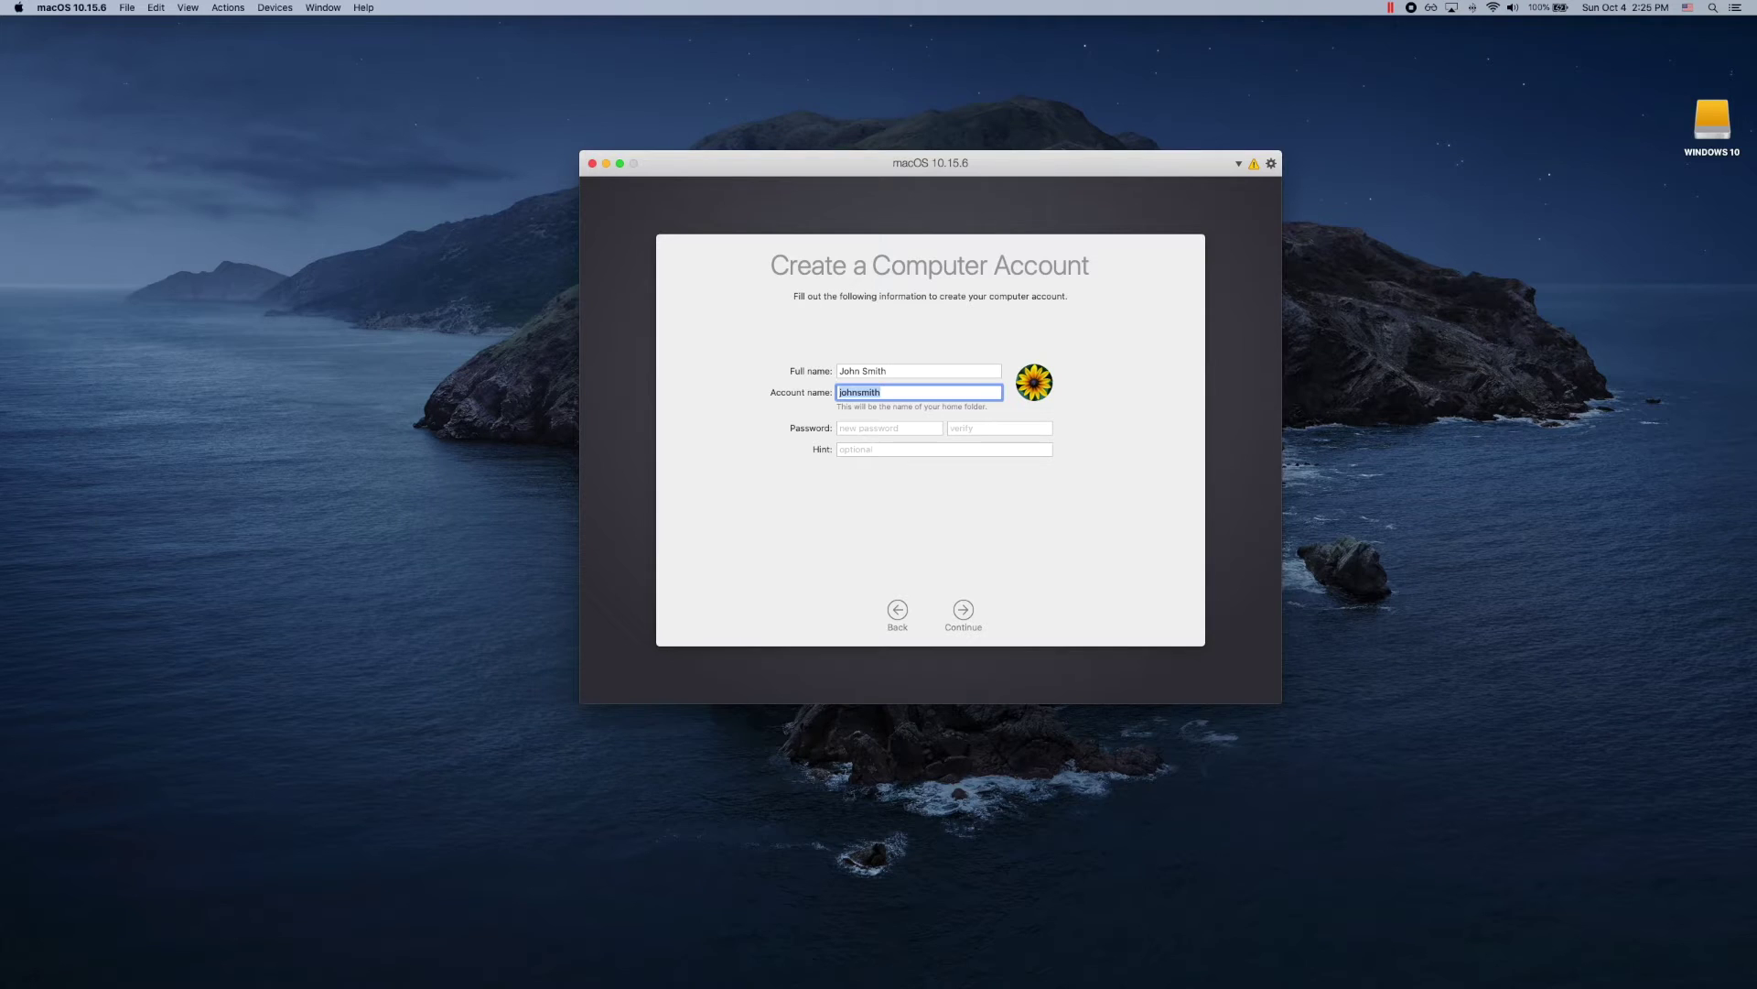
pyautogui.press('Tab')
pyautogui.write('abcdefg')
pyautogui.press('Tab')
pyautogui.write('abcdefg')
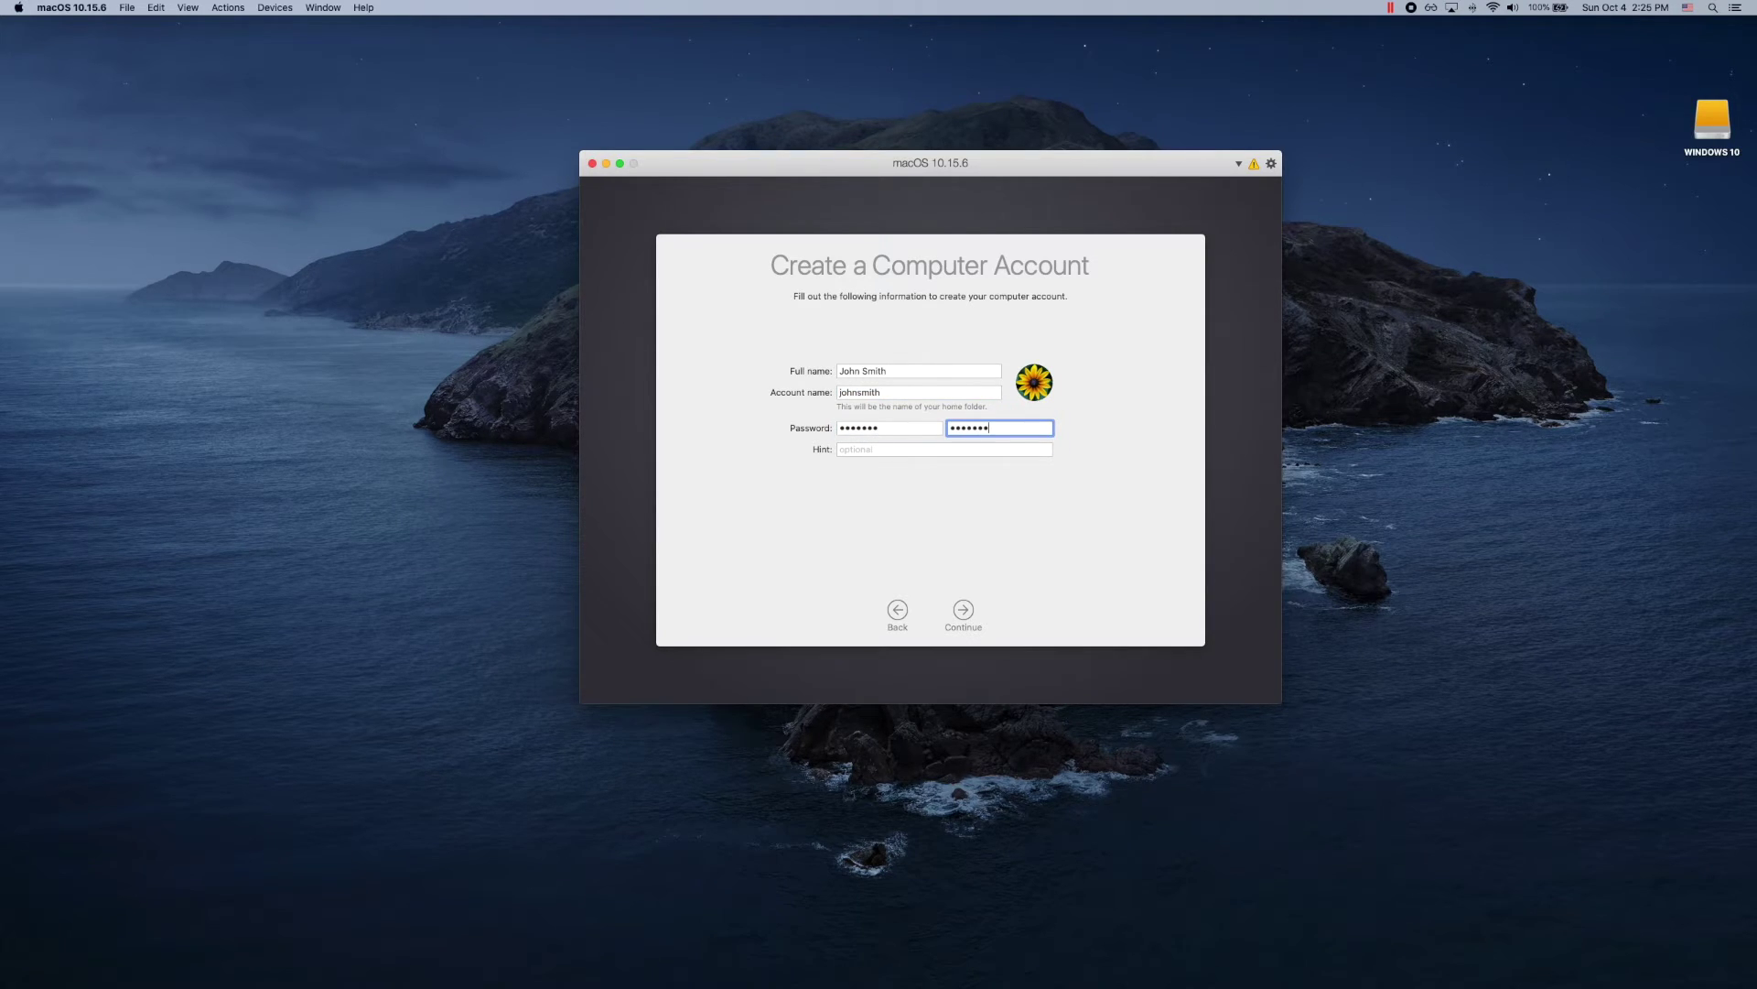
pyautogui.press('Tab')
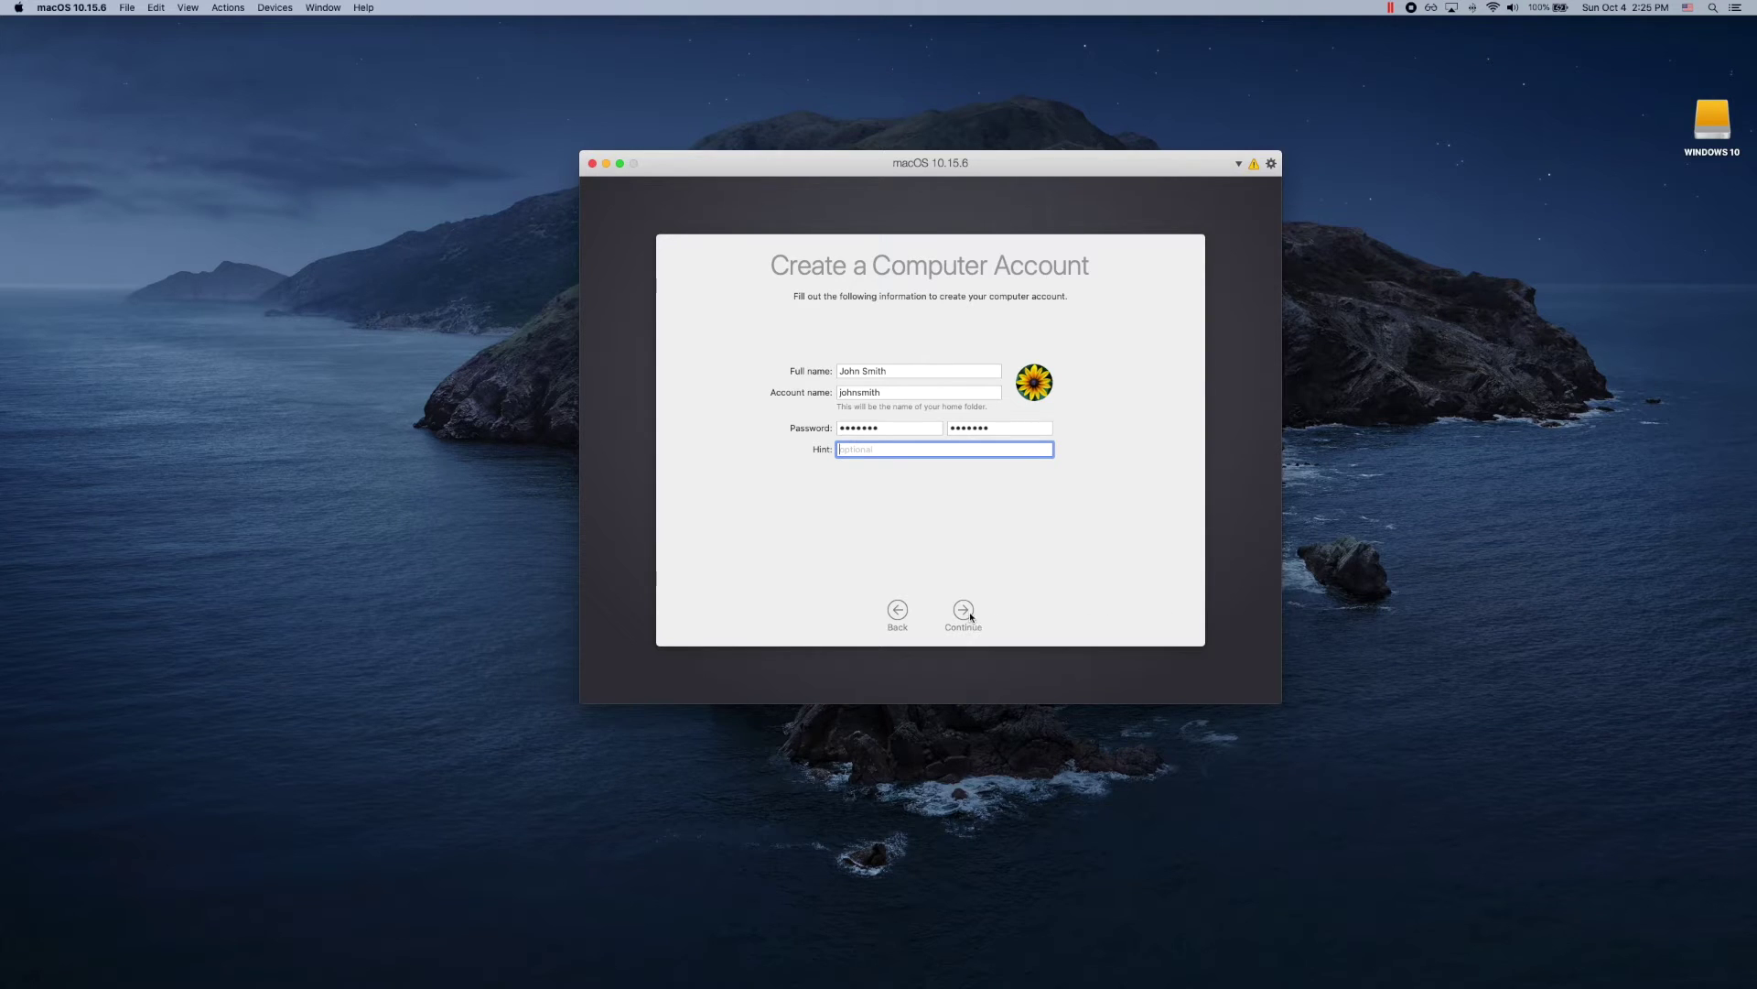
pyautogui.click(974, 613)
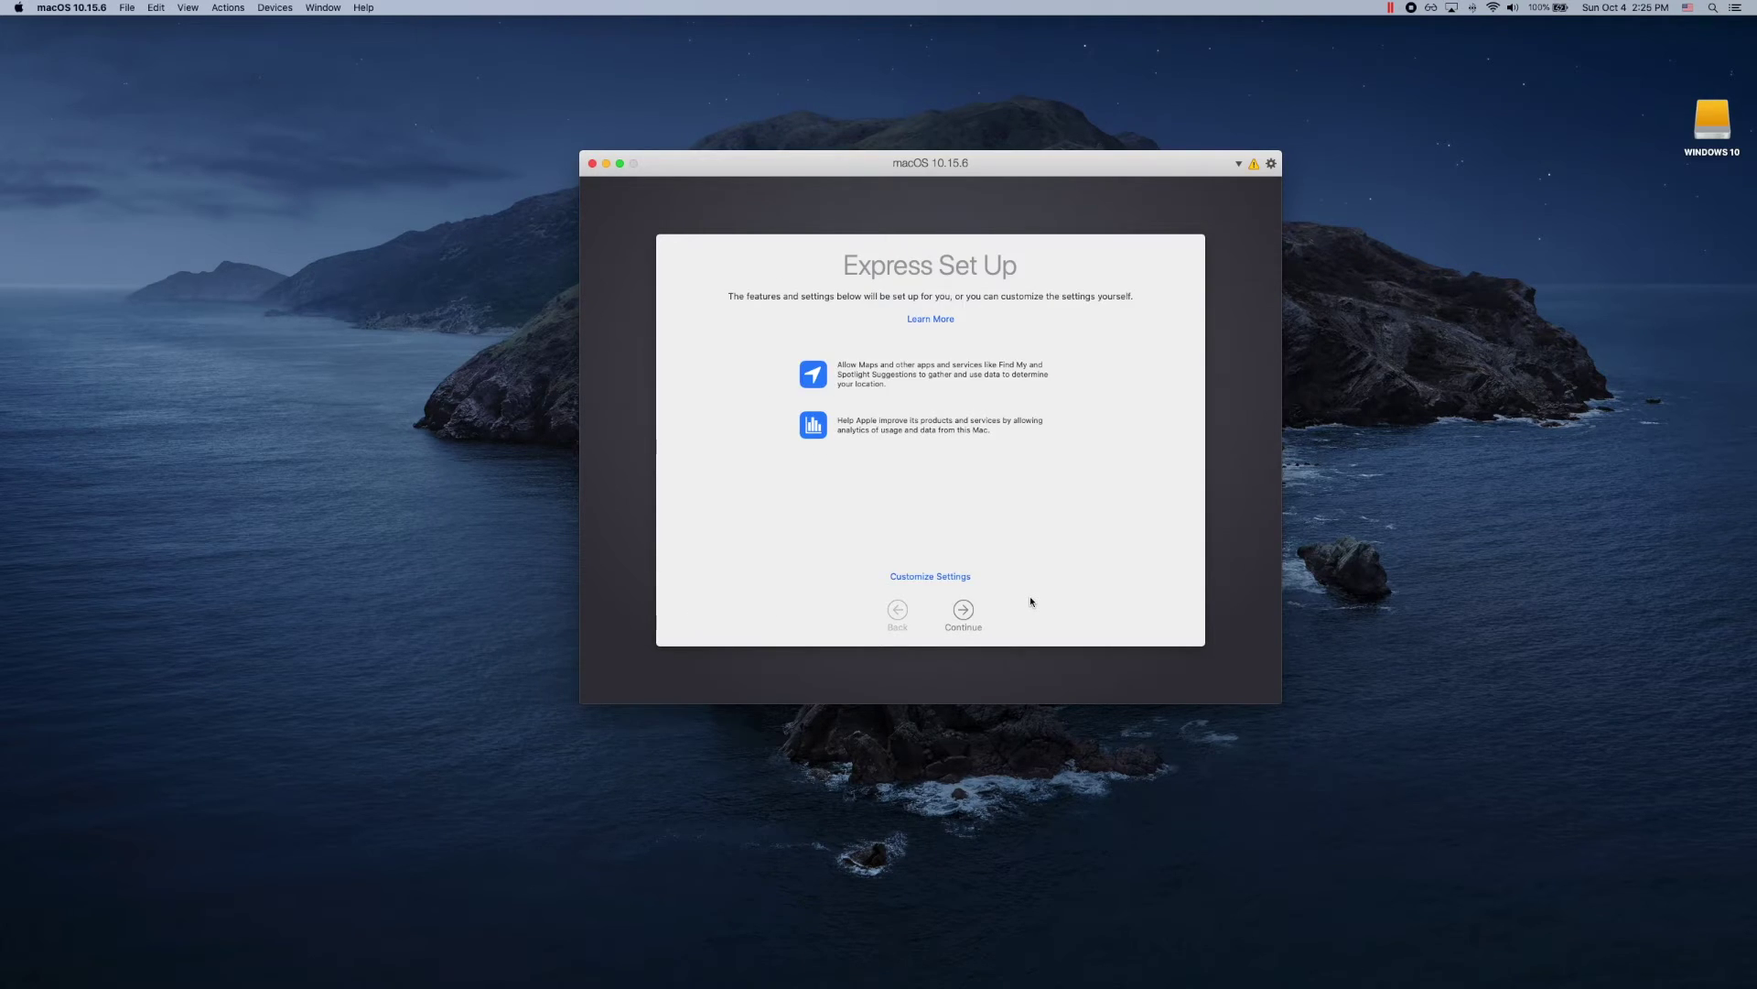
# Step: Accept Express Set Up, skip Screen Time, disable Ask Siri, and keep the Light appearance
pyautogui.click(972, 615)
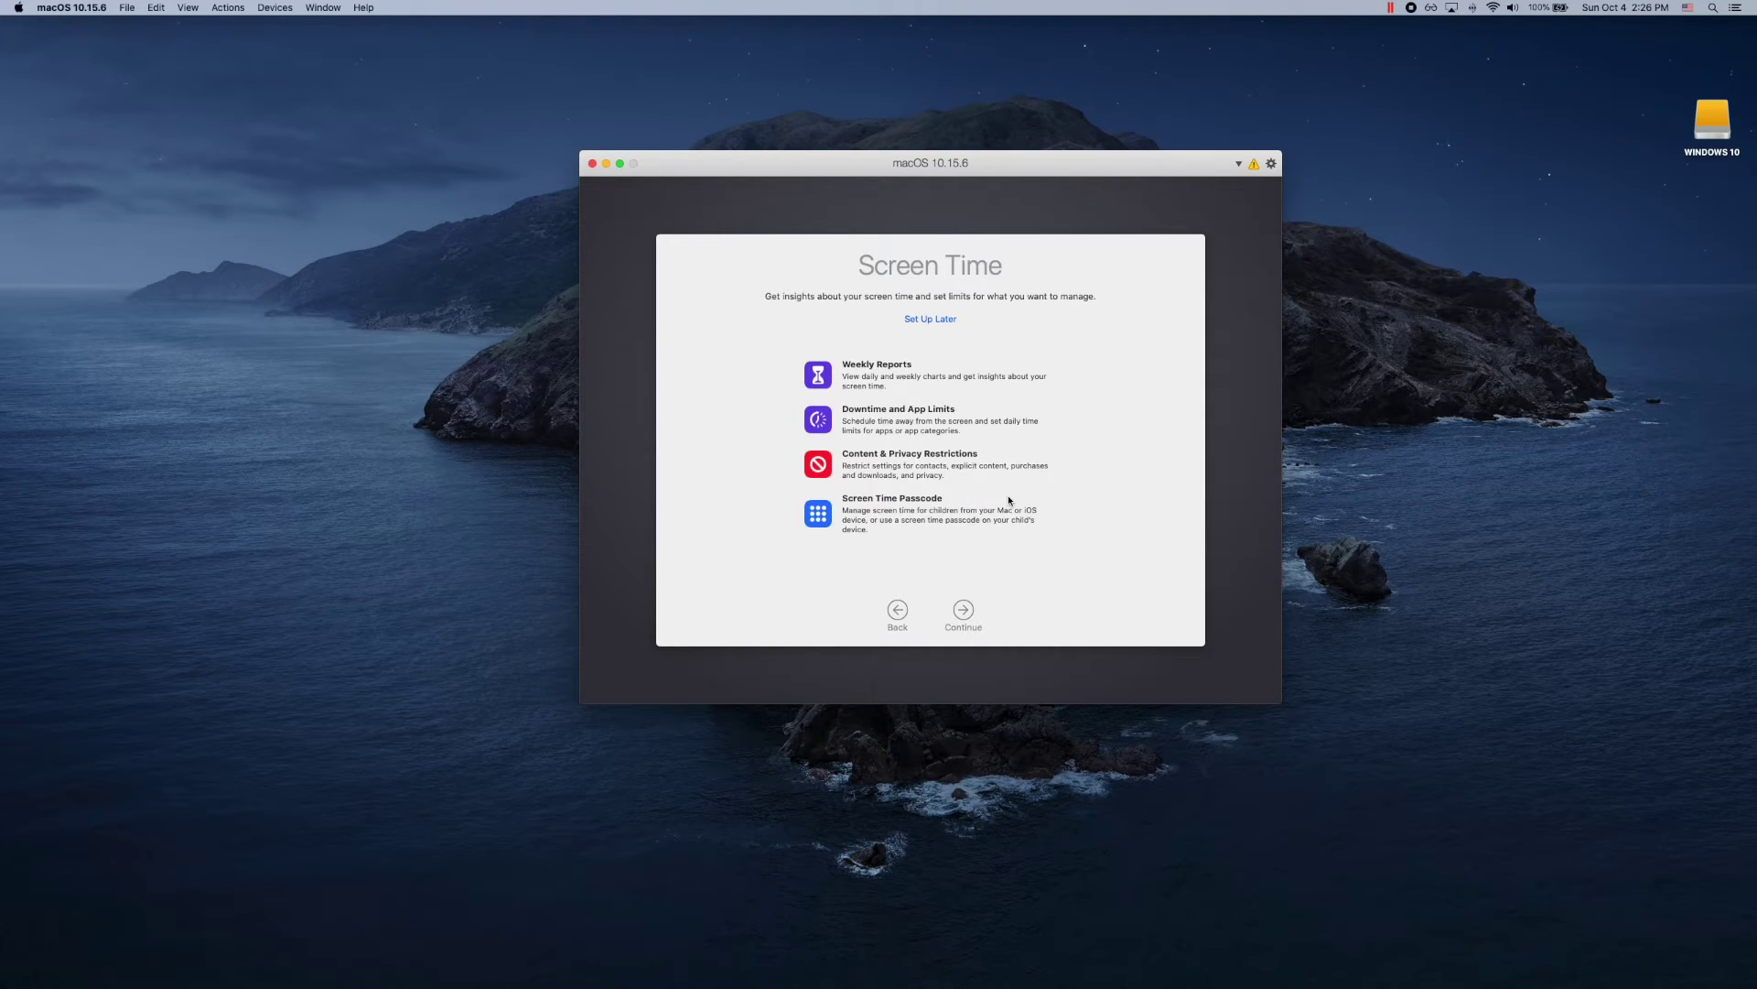
pyautogui.click(965, 626)
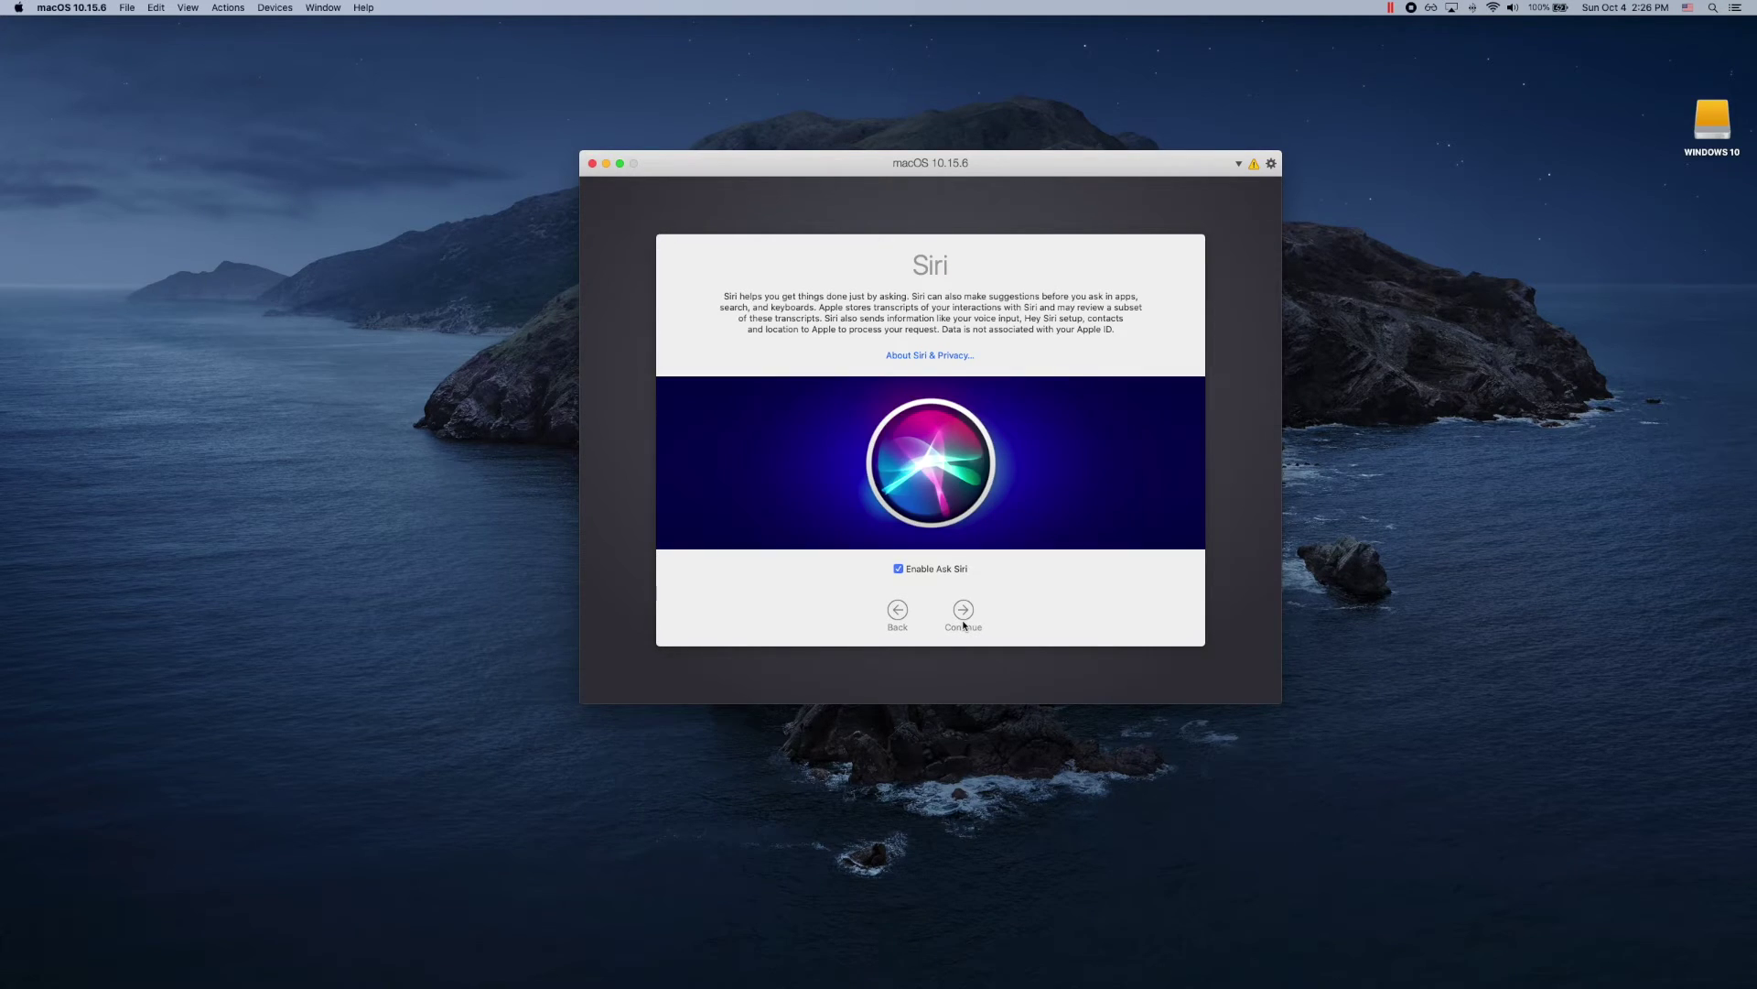
pyautogui.click(939, 574)
pyautogui.click(963, 610)
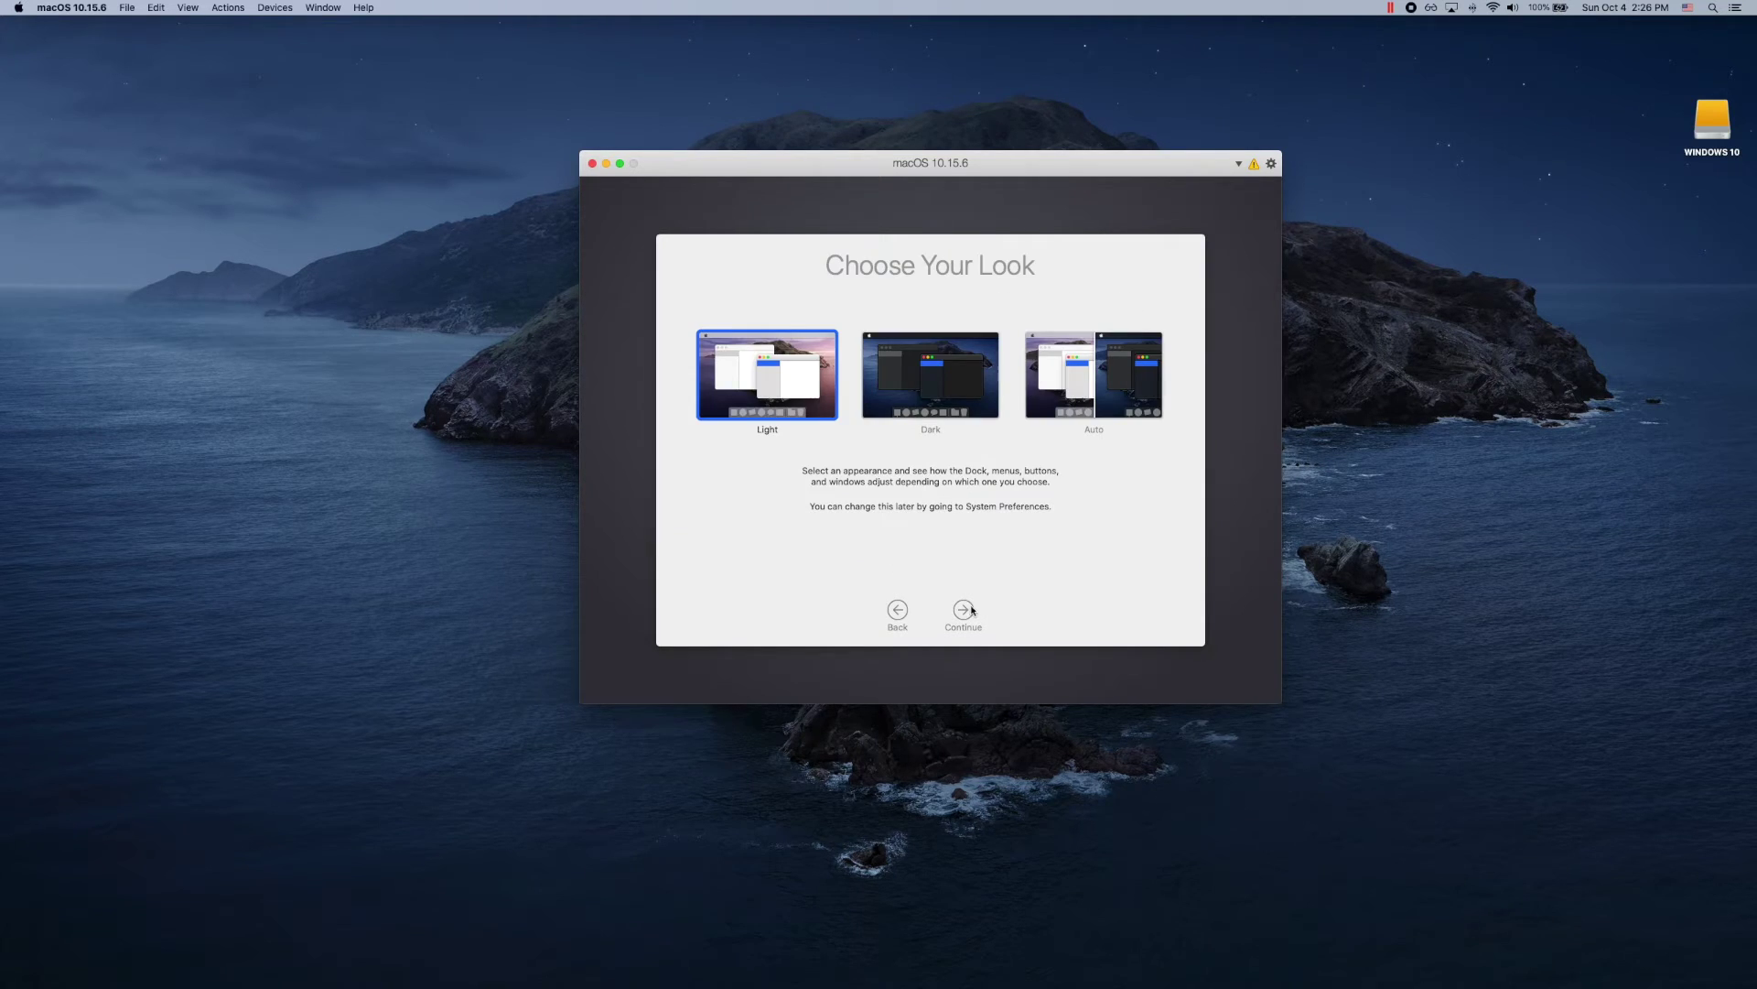
pyautogui.click(969, 609)
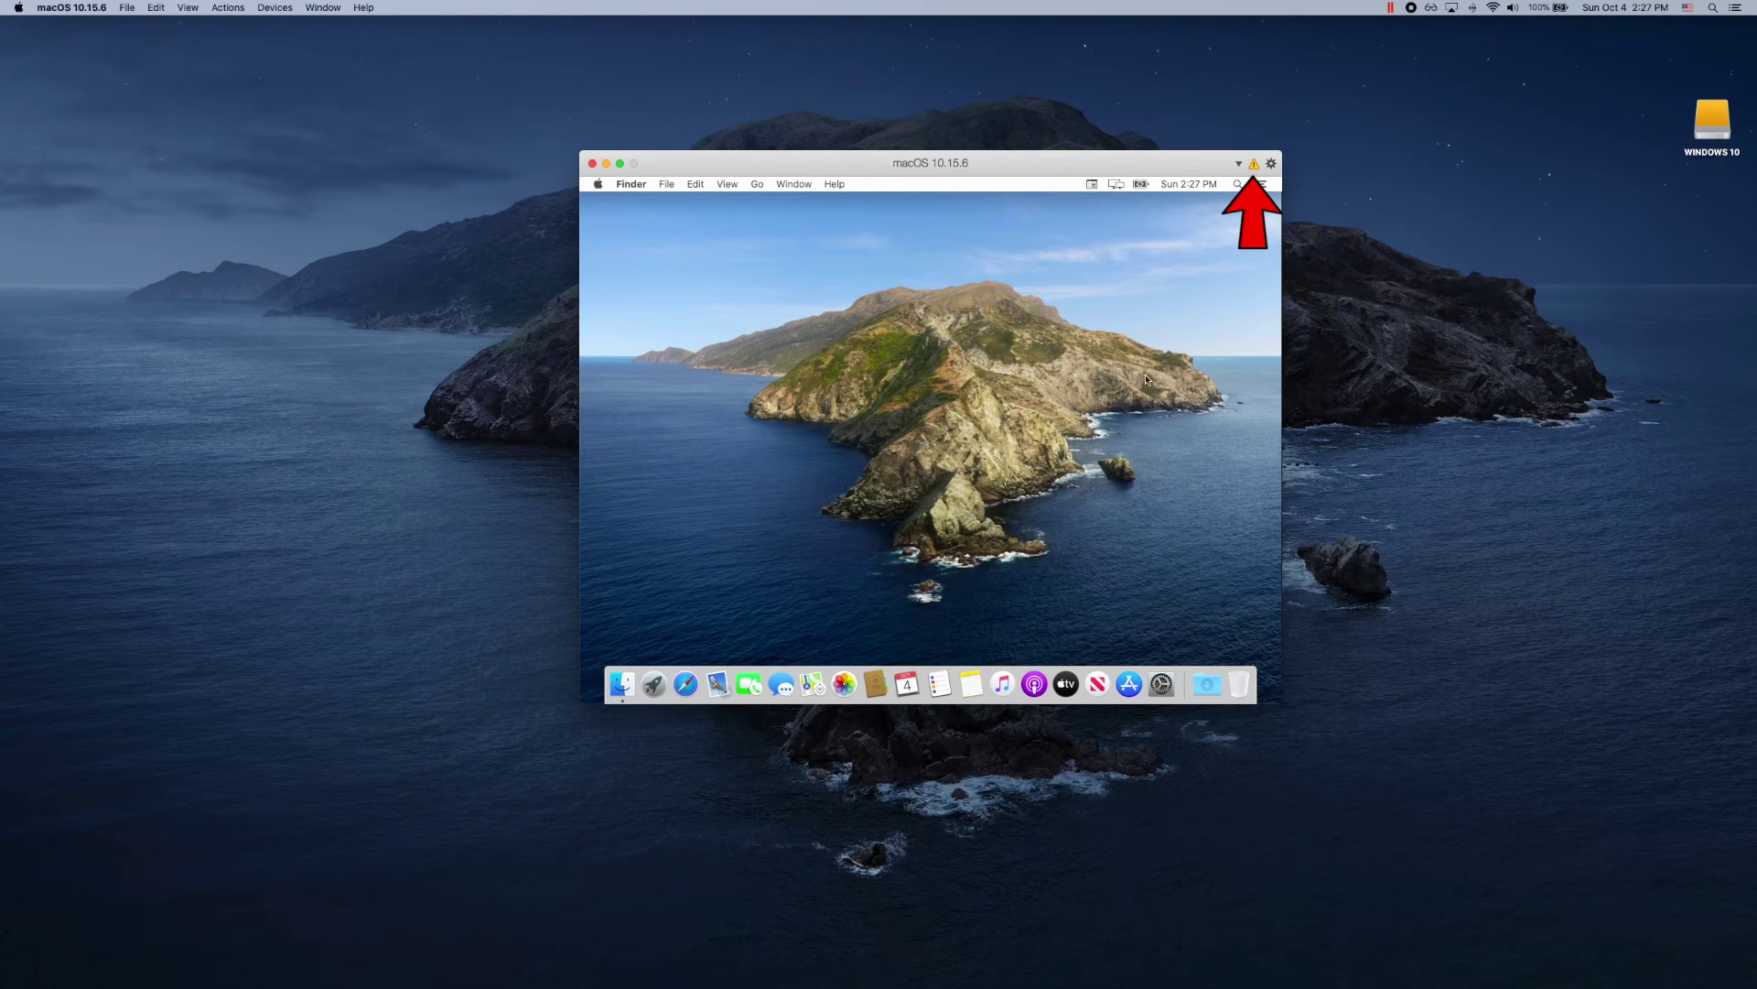
# Step: Connect the Parallels Tools installation disk from the VM title bar's warning icon
pyautogui.click(1256, 166)
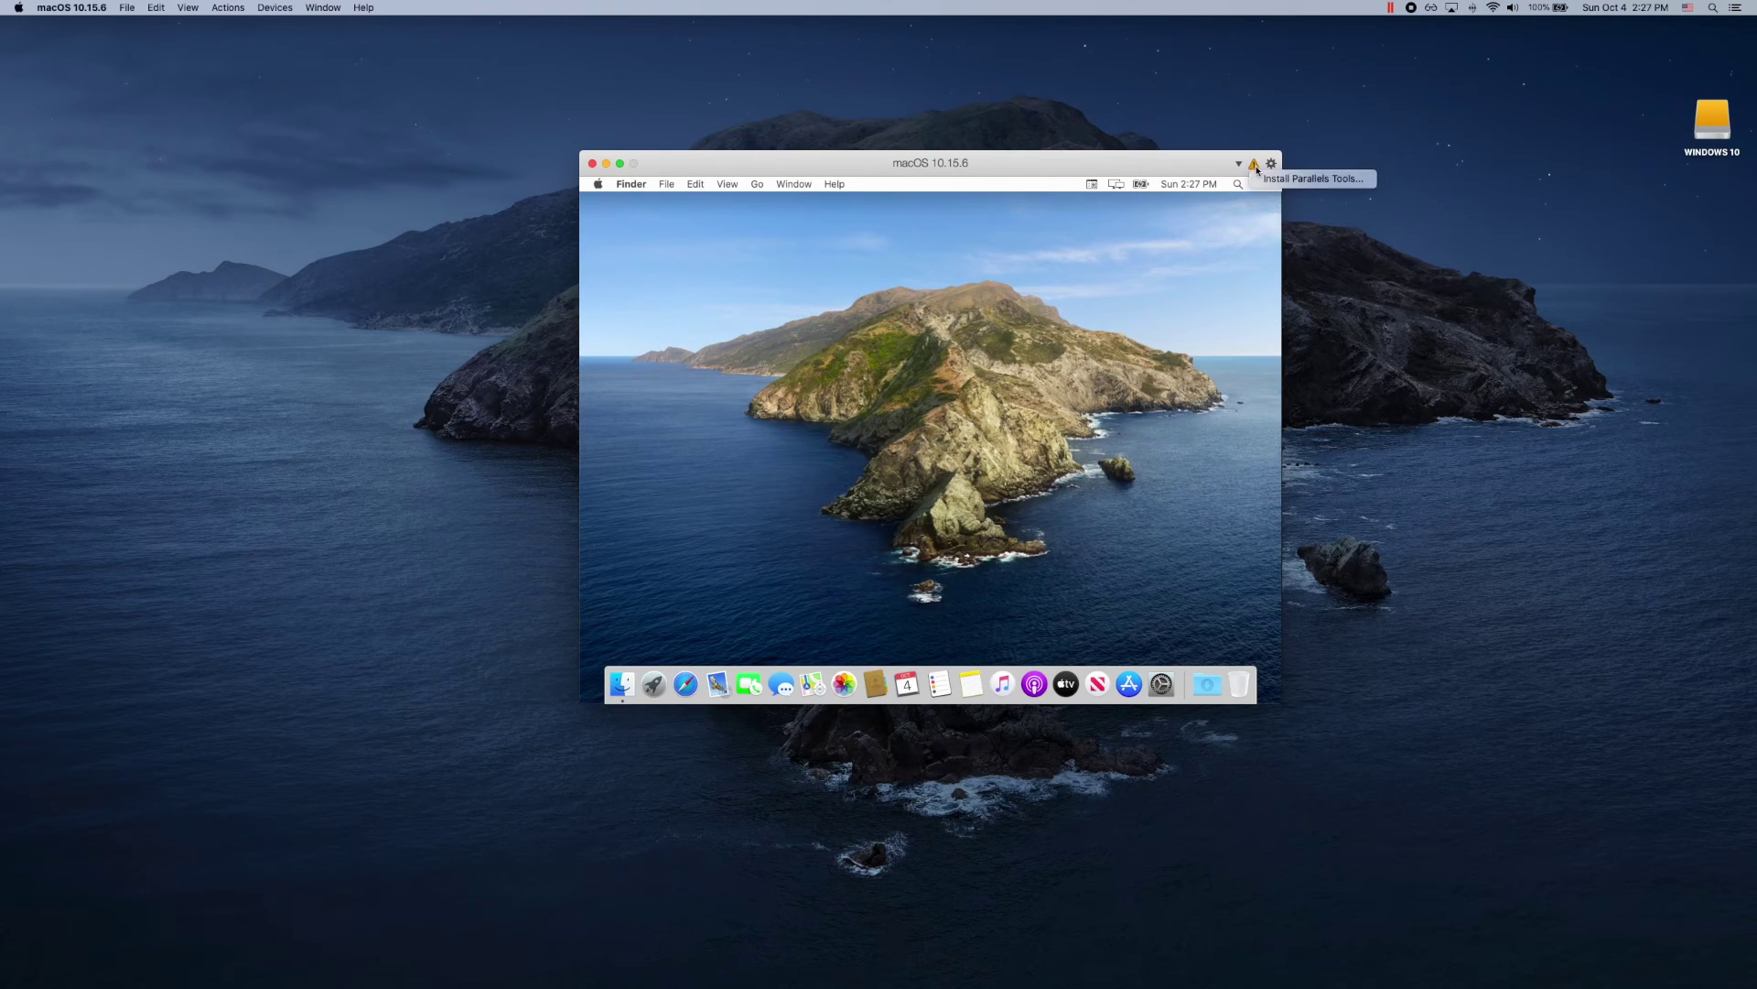
pyautogui.click(1267, 180)
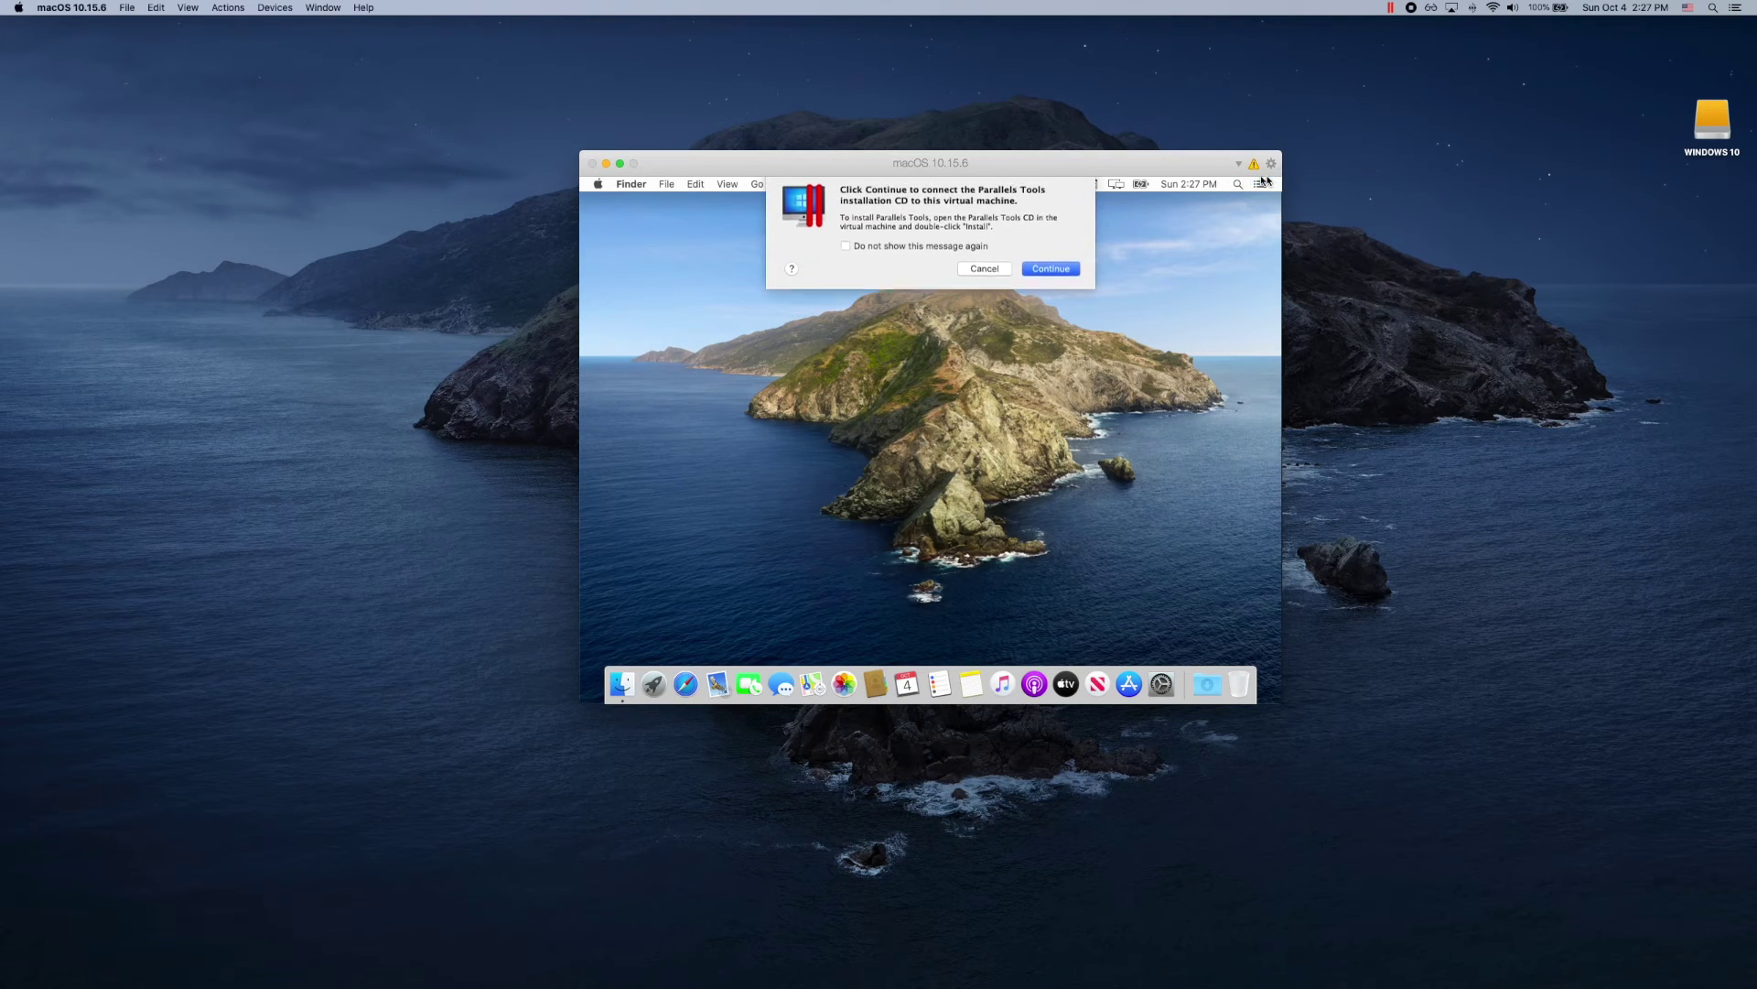
pyautogui.click(1059, 274)
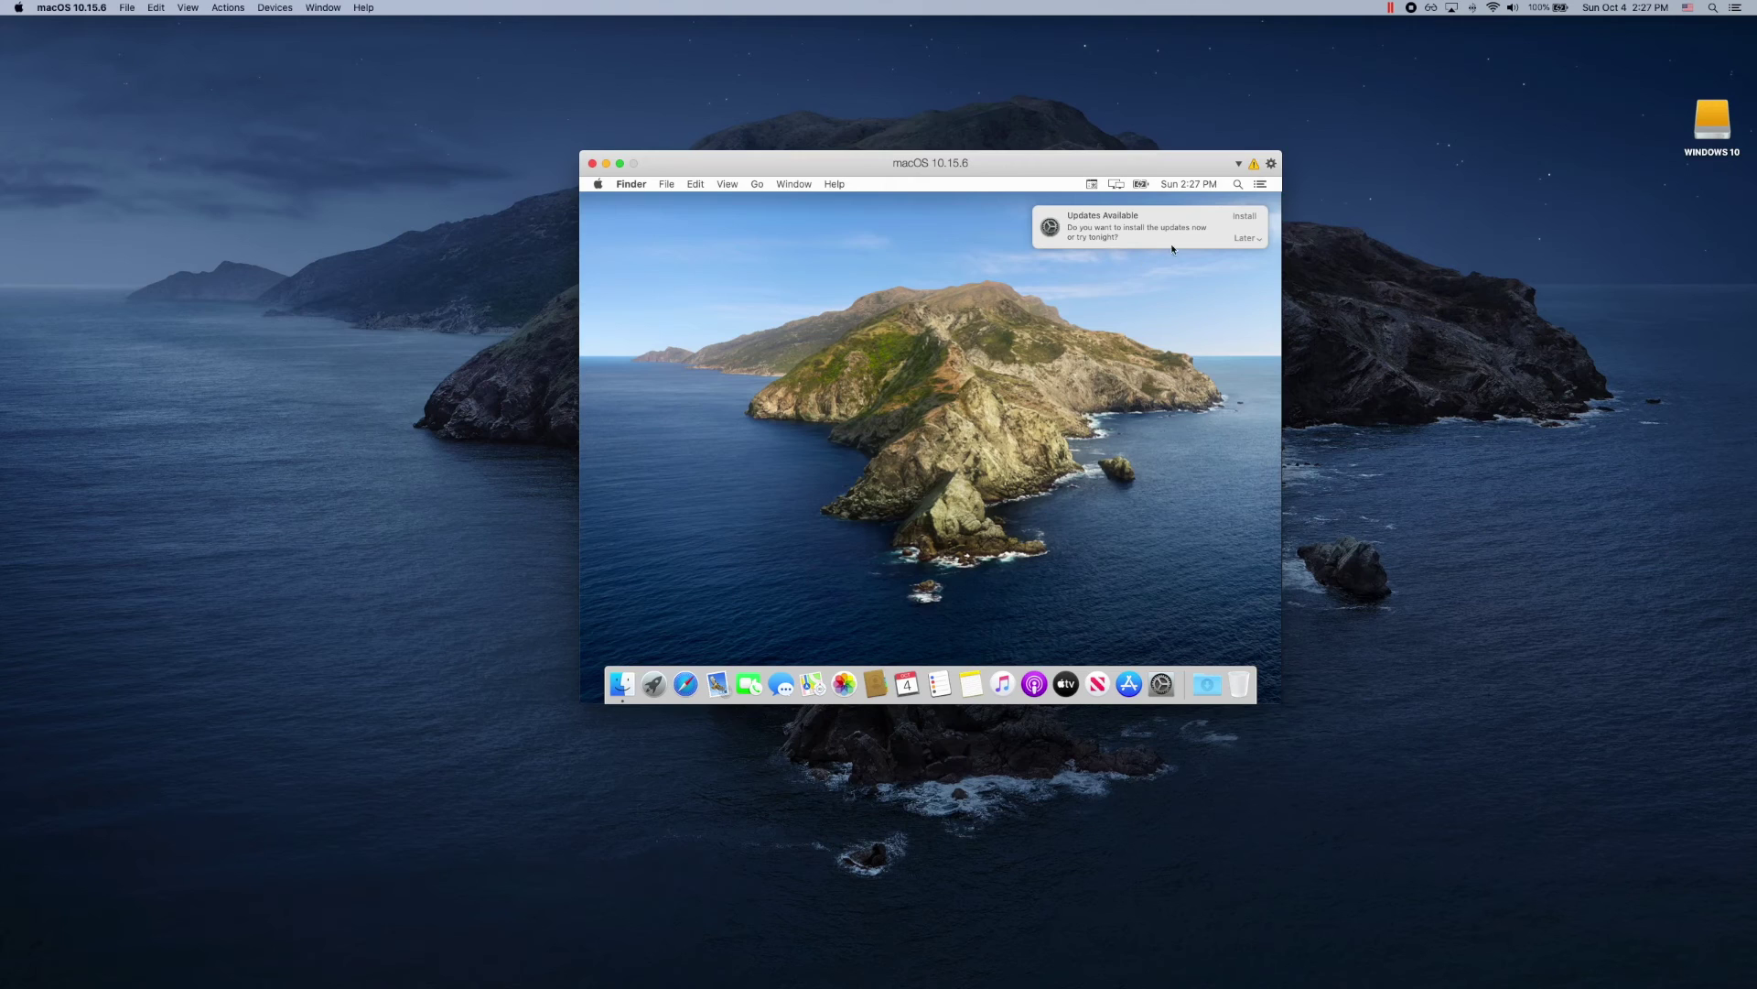
# Step: Postpone the macOS updates with Later > Try Tonight and close the notification
pyautogui.click(1241, 238)
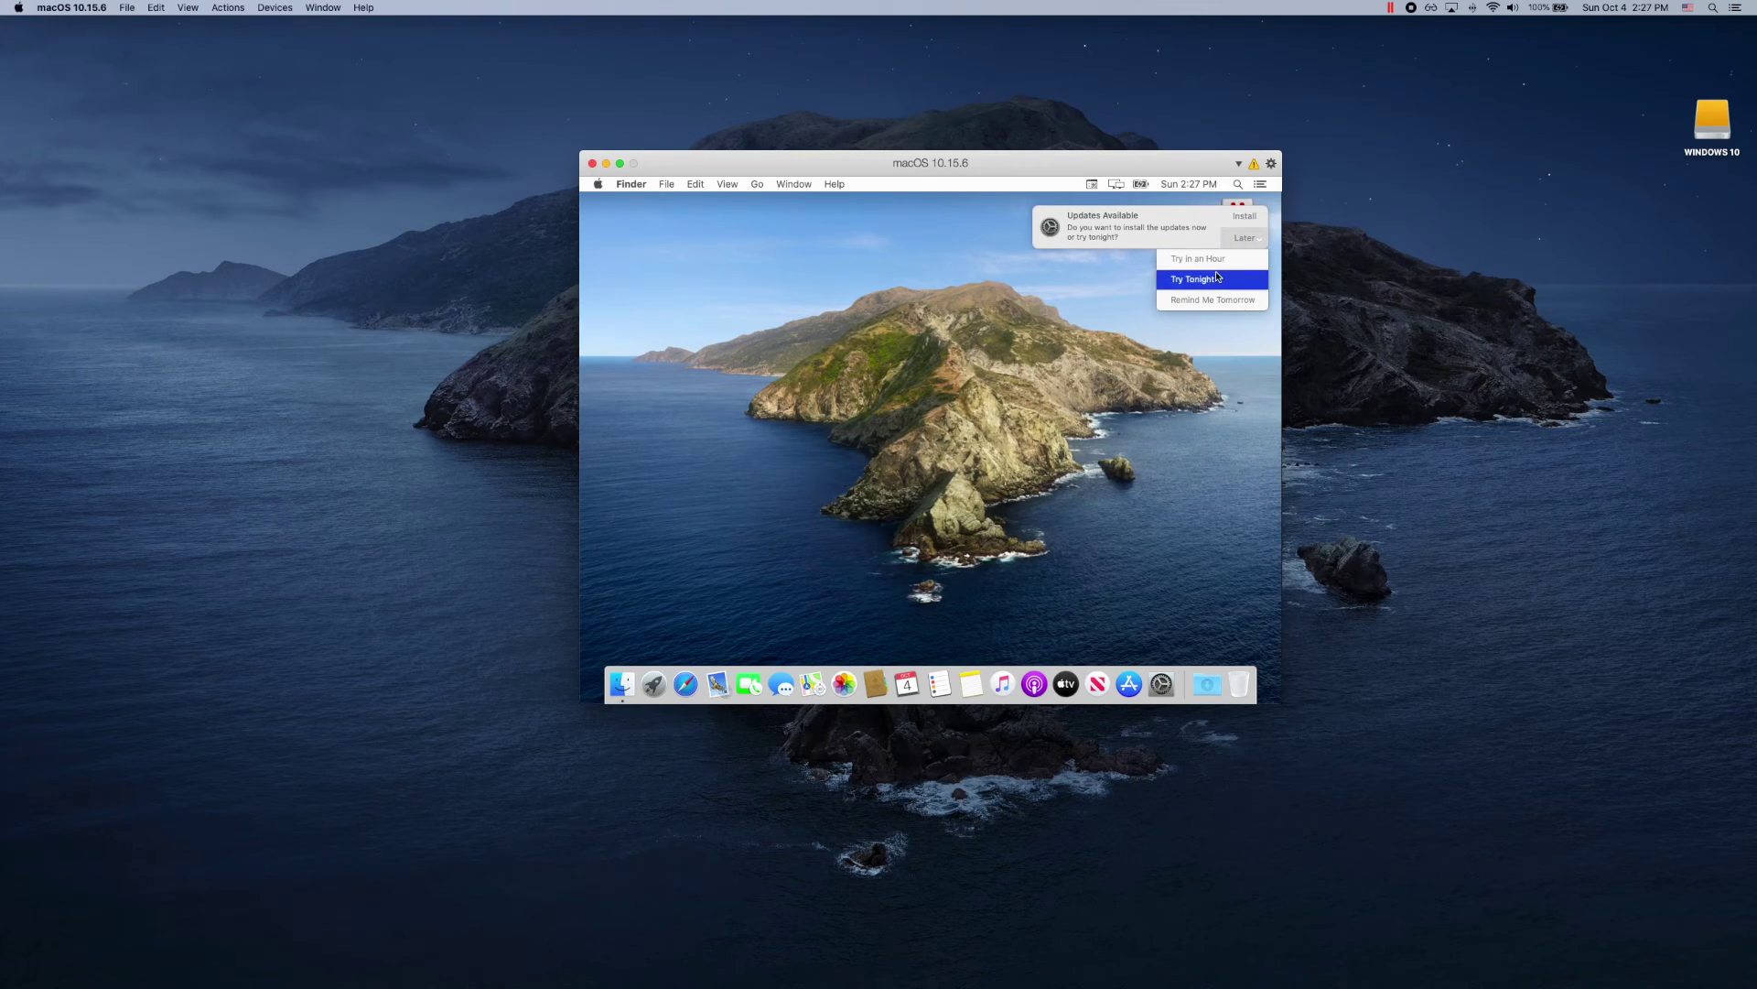
pyautogui.click(1215, 277)
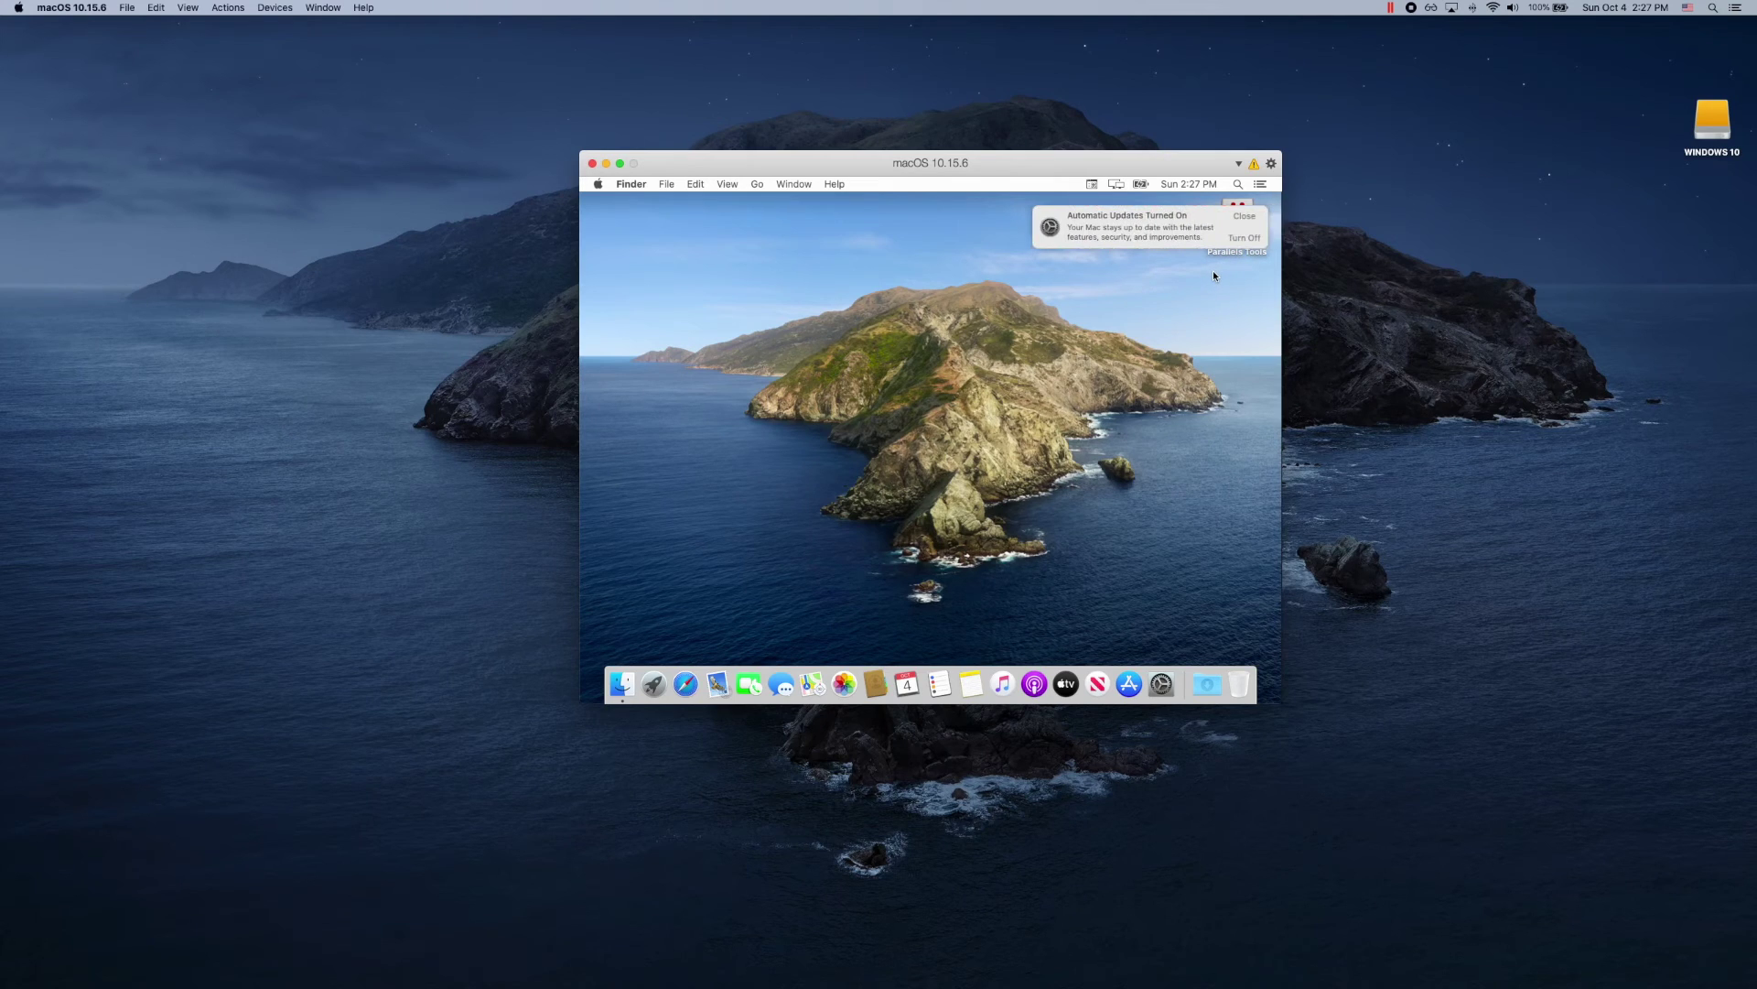
pyautogui.click(1241, 222)
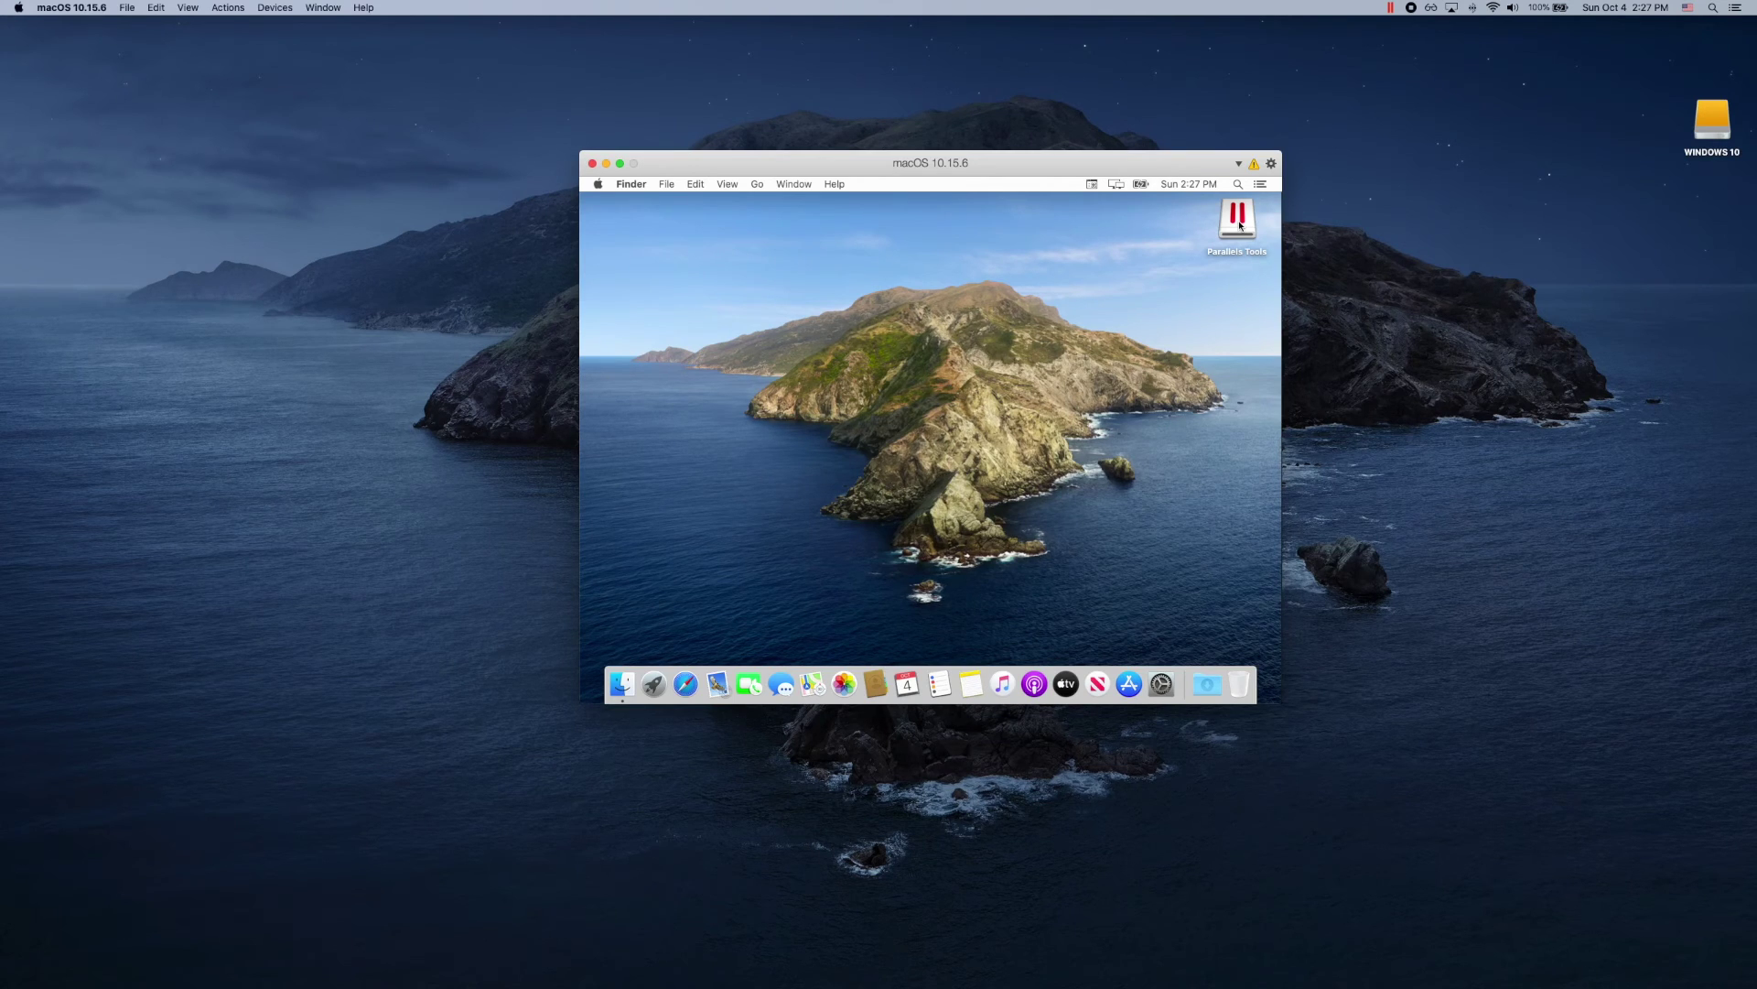
# Step: Run the Install app from the Parallels Tools disk and authorise it with the account password
pyautogui.click(1240, 225)
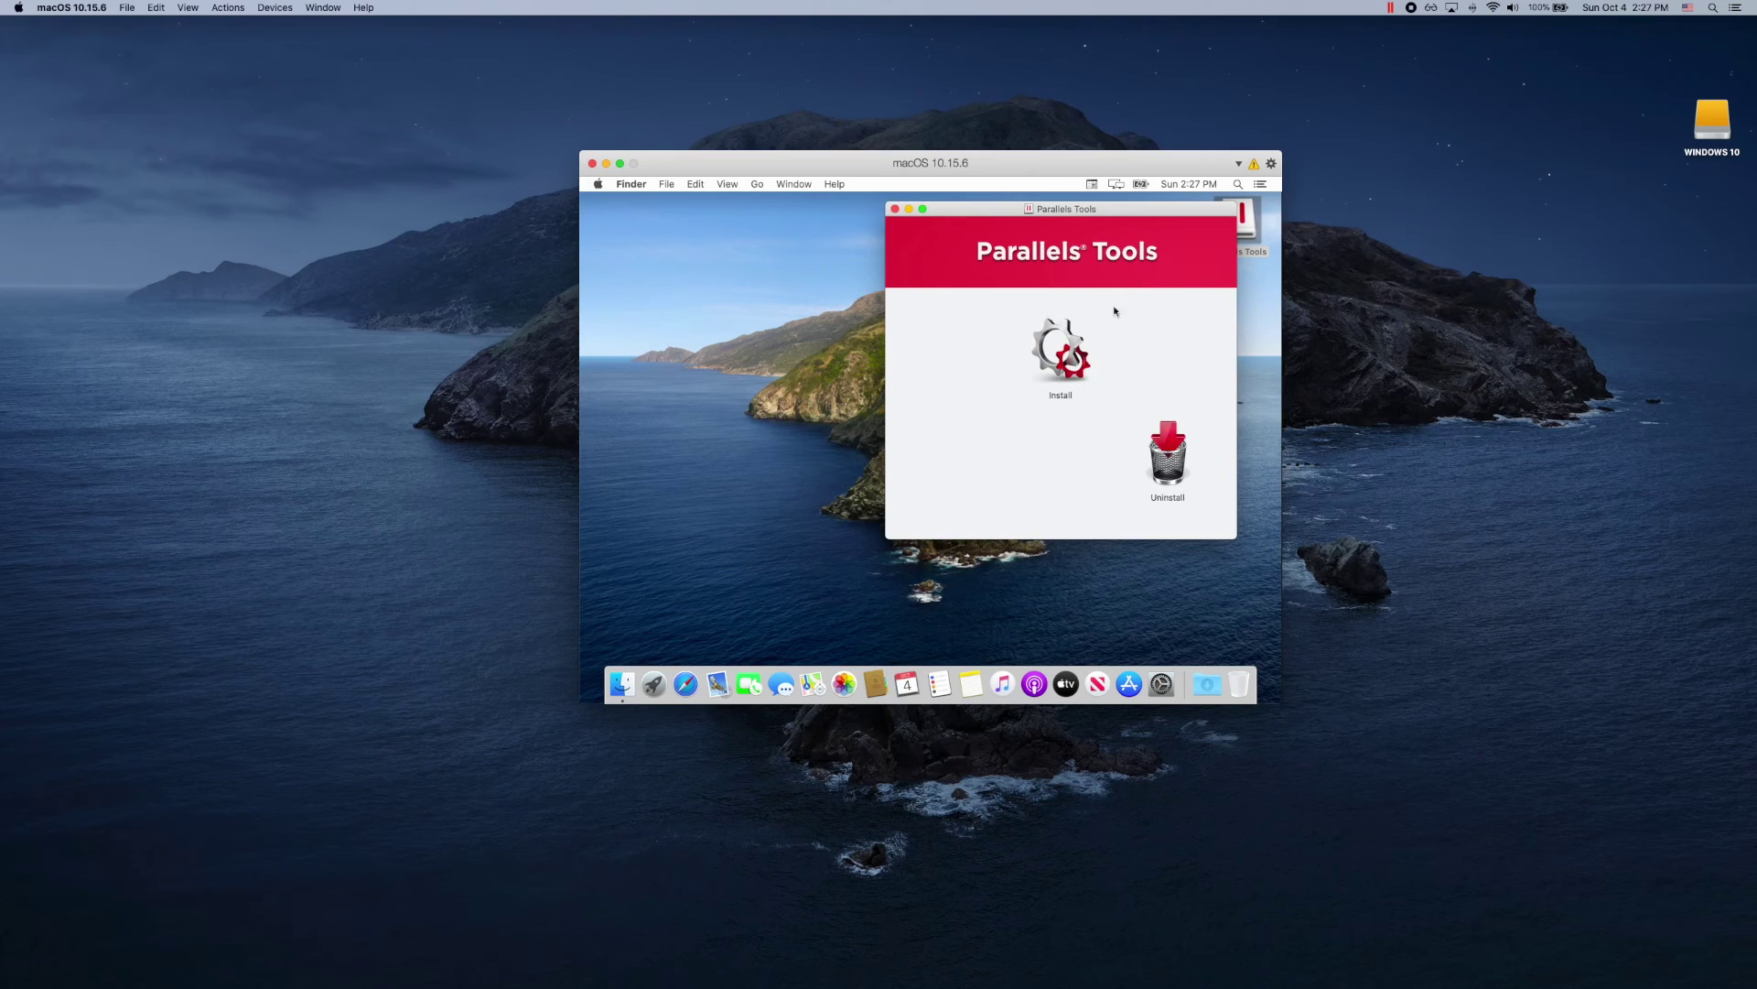
pyautogui.click(1060, 353)
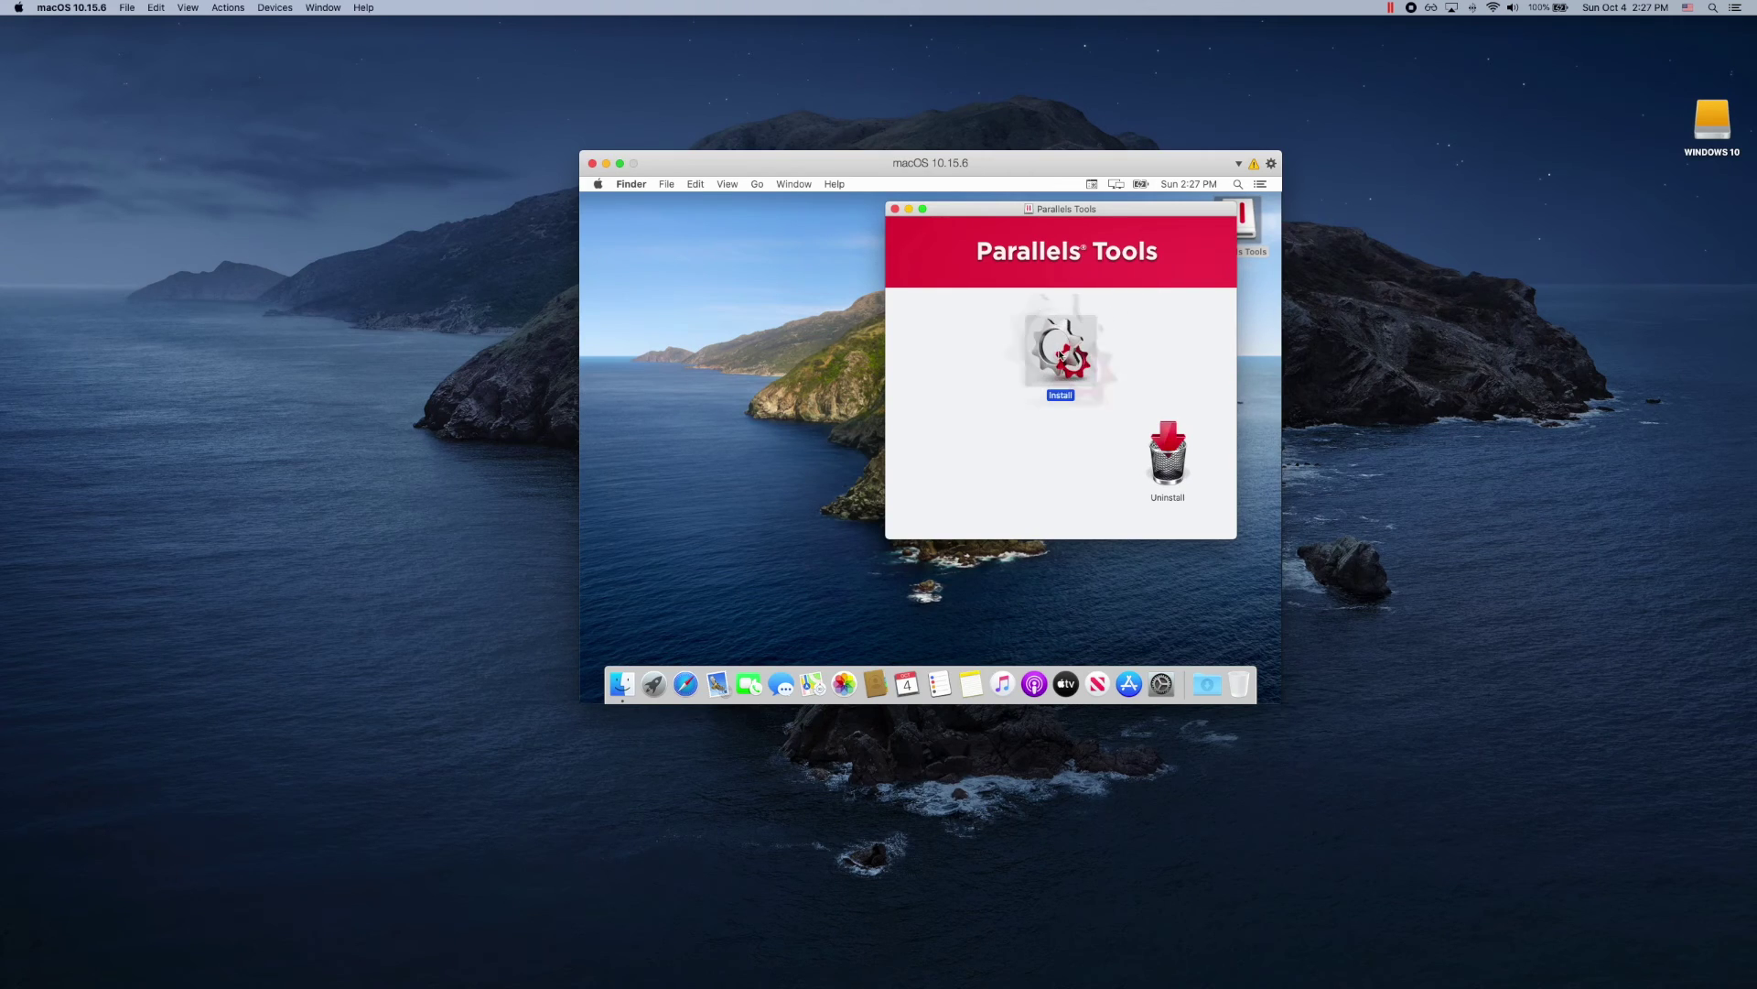
pyautogui.doubleClick(1060, 353)
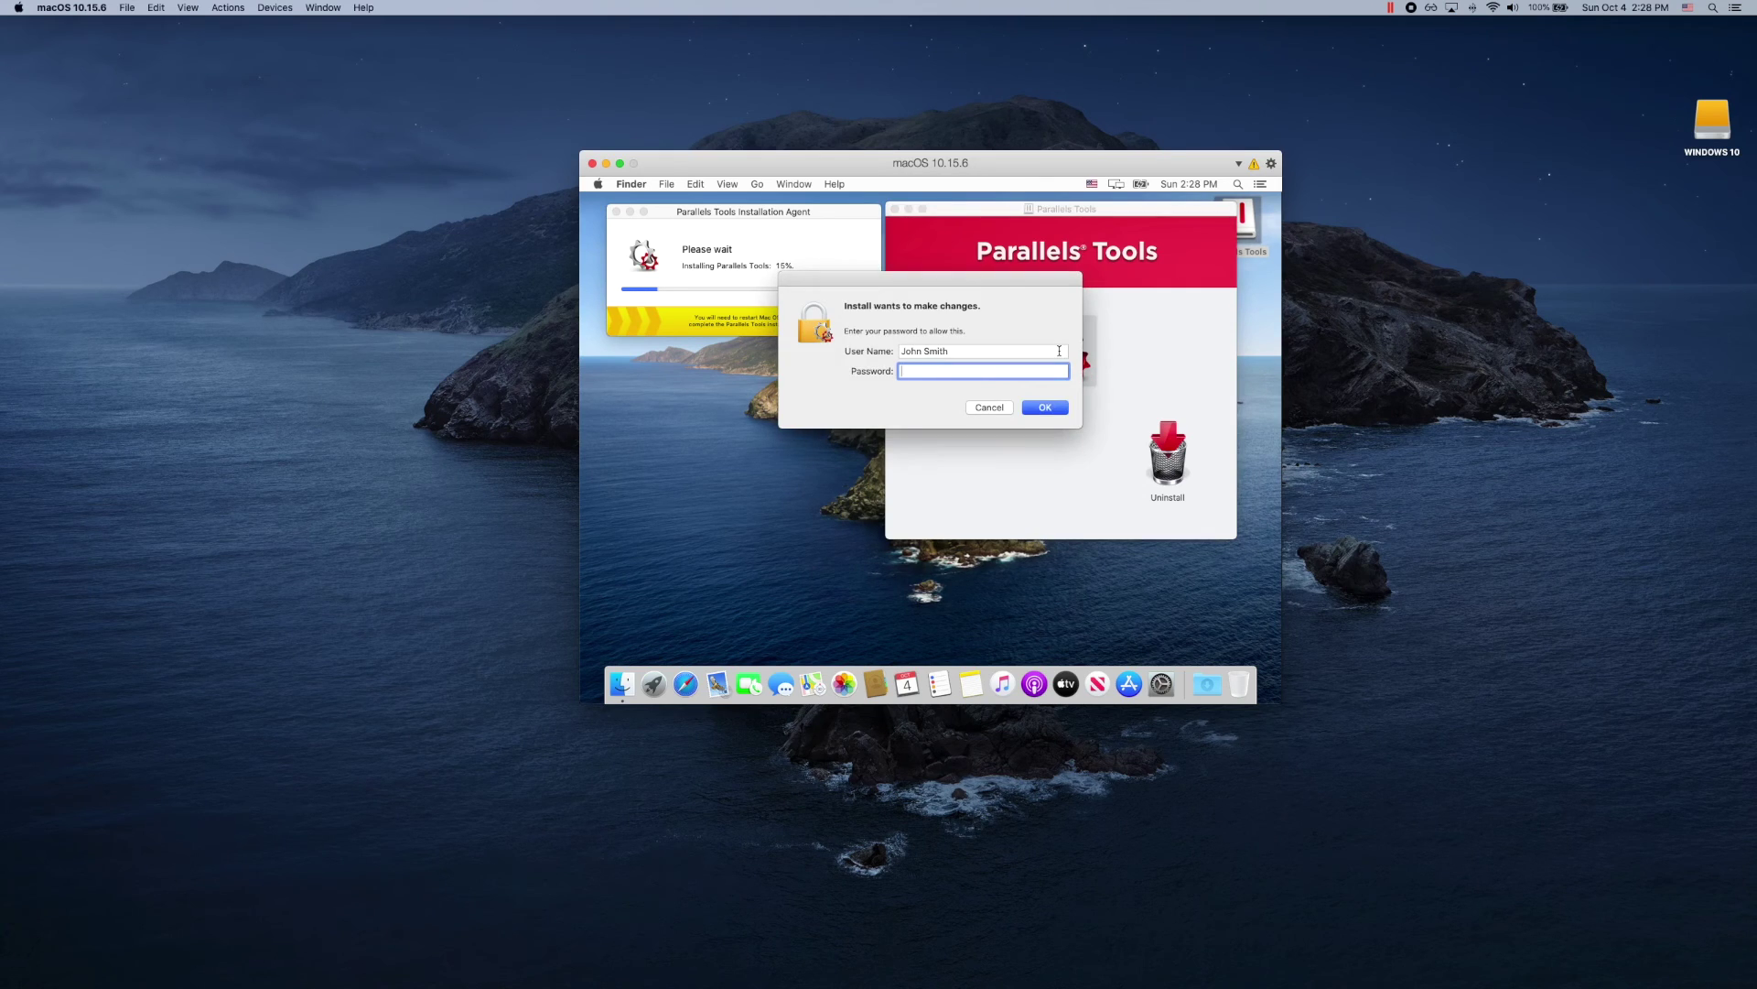
pyautogui.write('password')
pyautogui.press('Return')
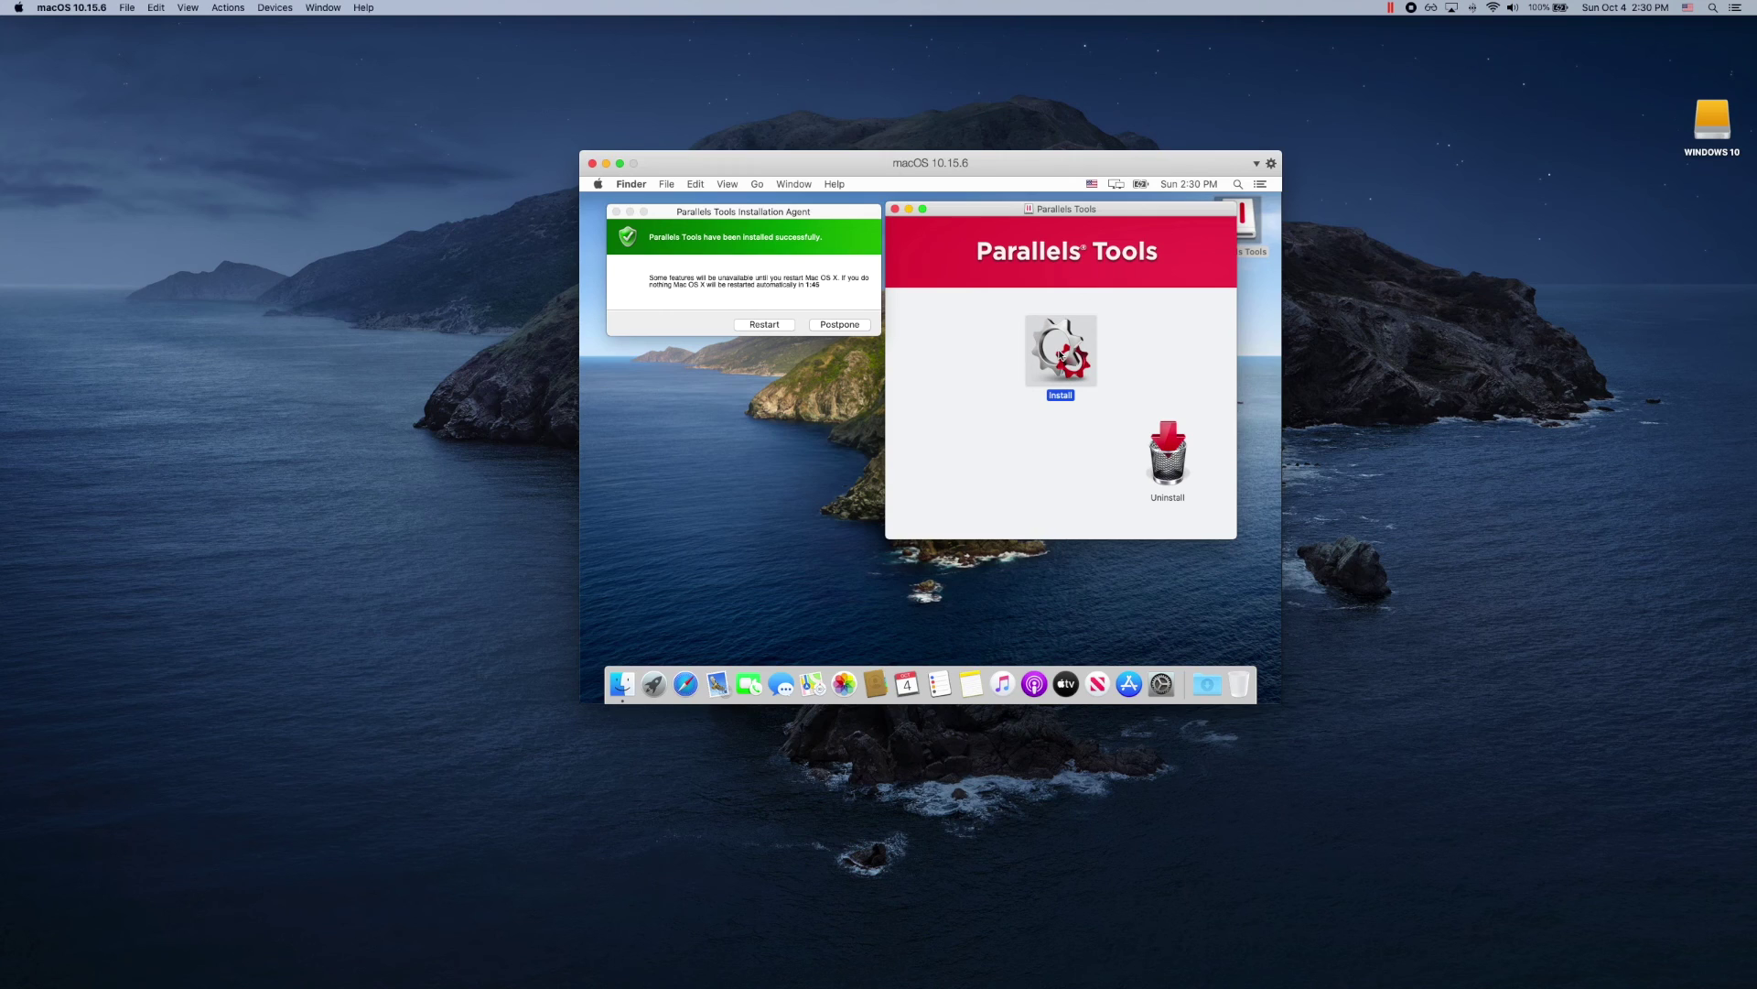
# Step: Restart macOS to finish the Tools installation and log back in with the account password
pyautogui.click(775, 327)
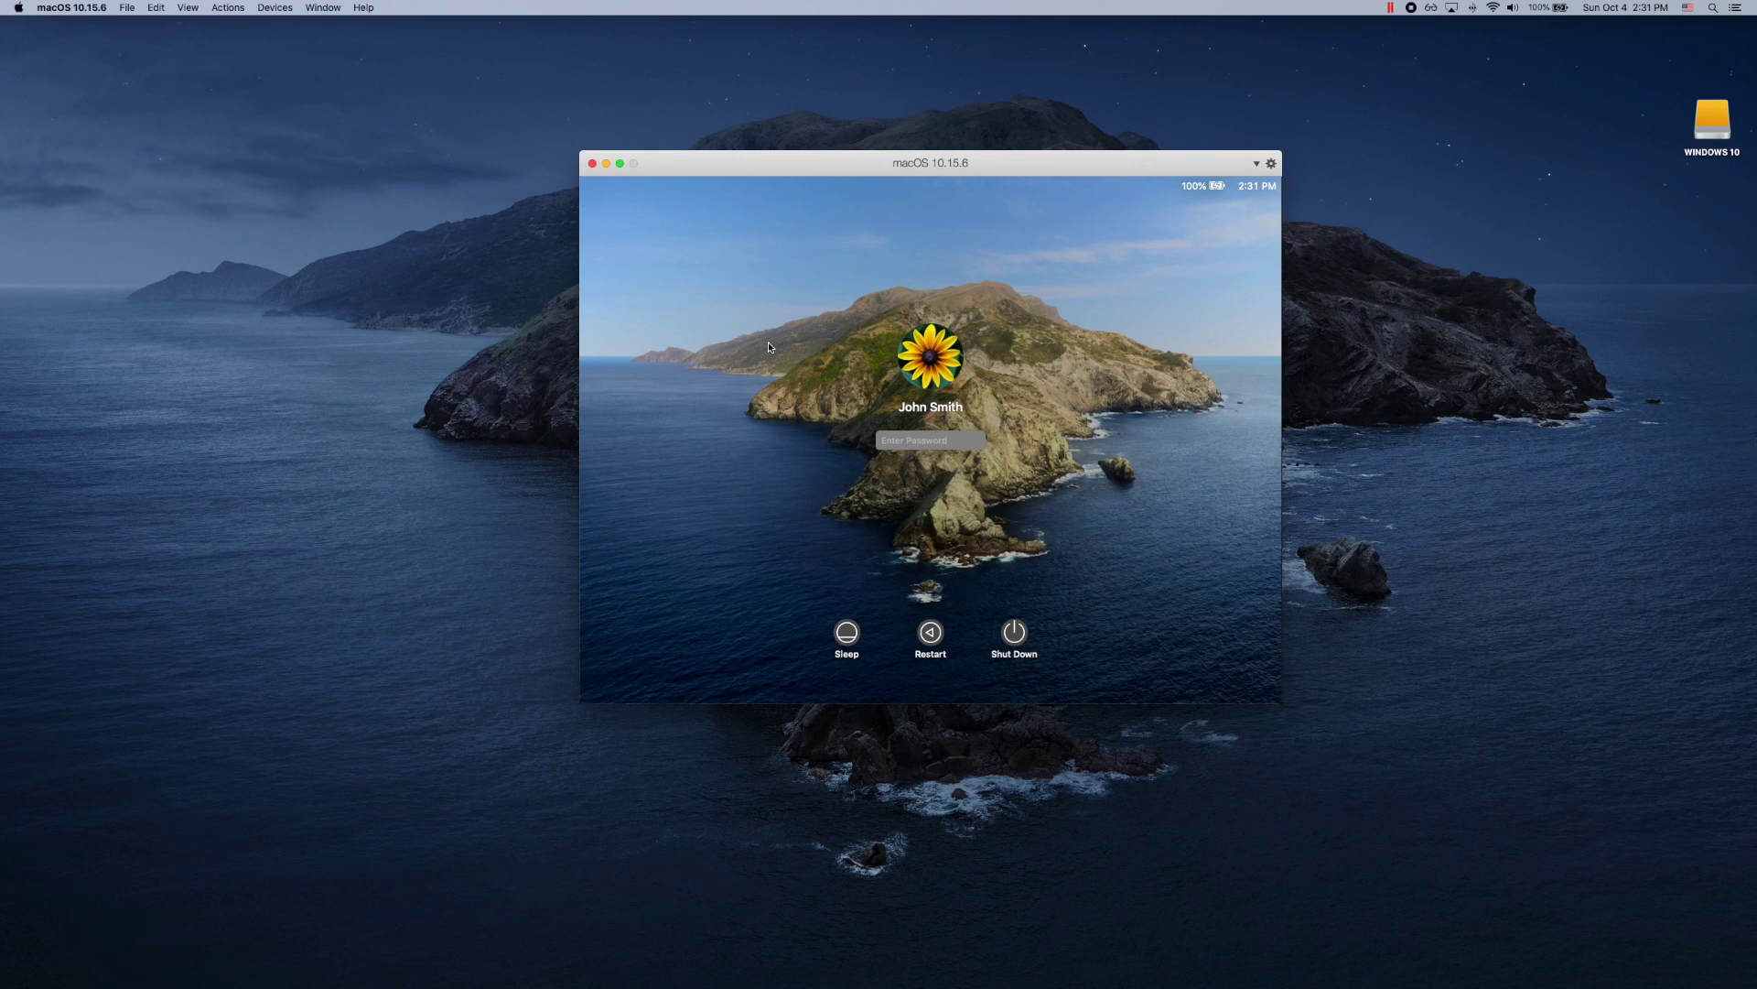
pyautogui.write('password')
pyautogui.press('Return')
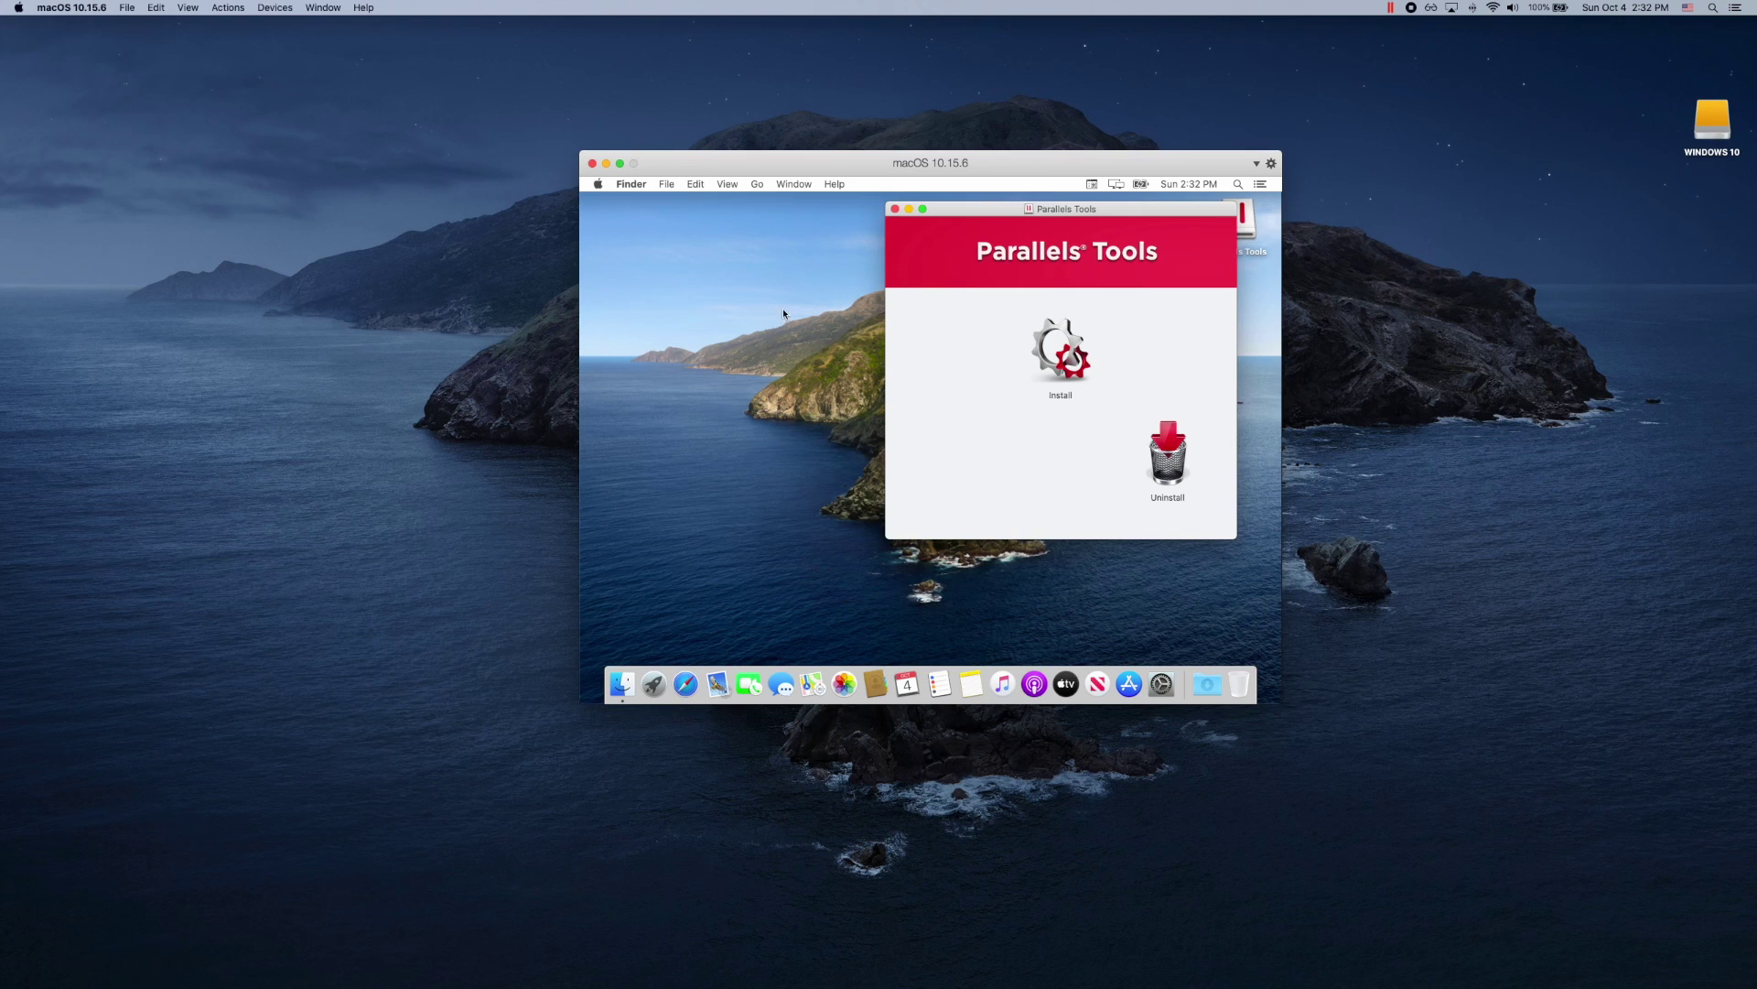
# Step: Close the Parallels Tools window and eject the Parallels Tools disk from the desktop
pyautogui.click(895, 210)
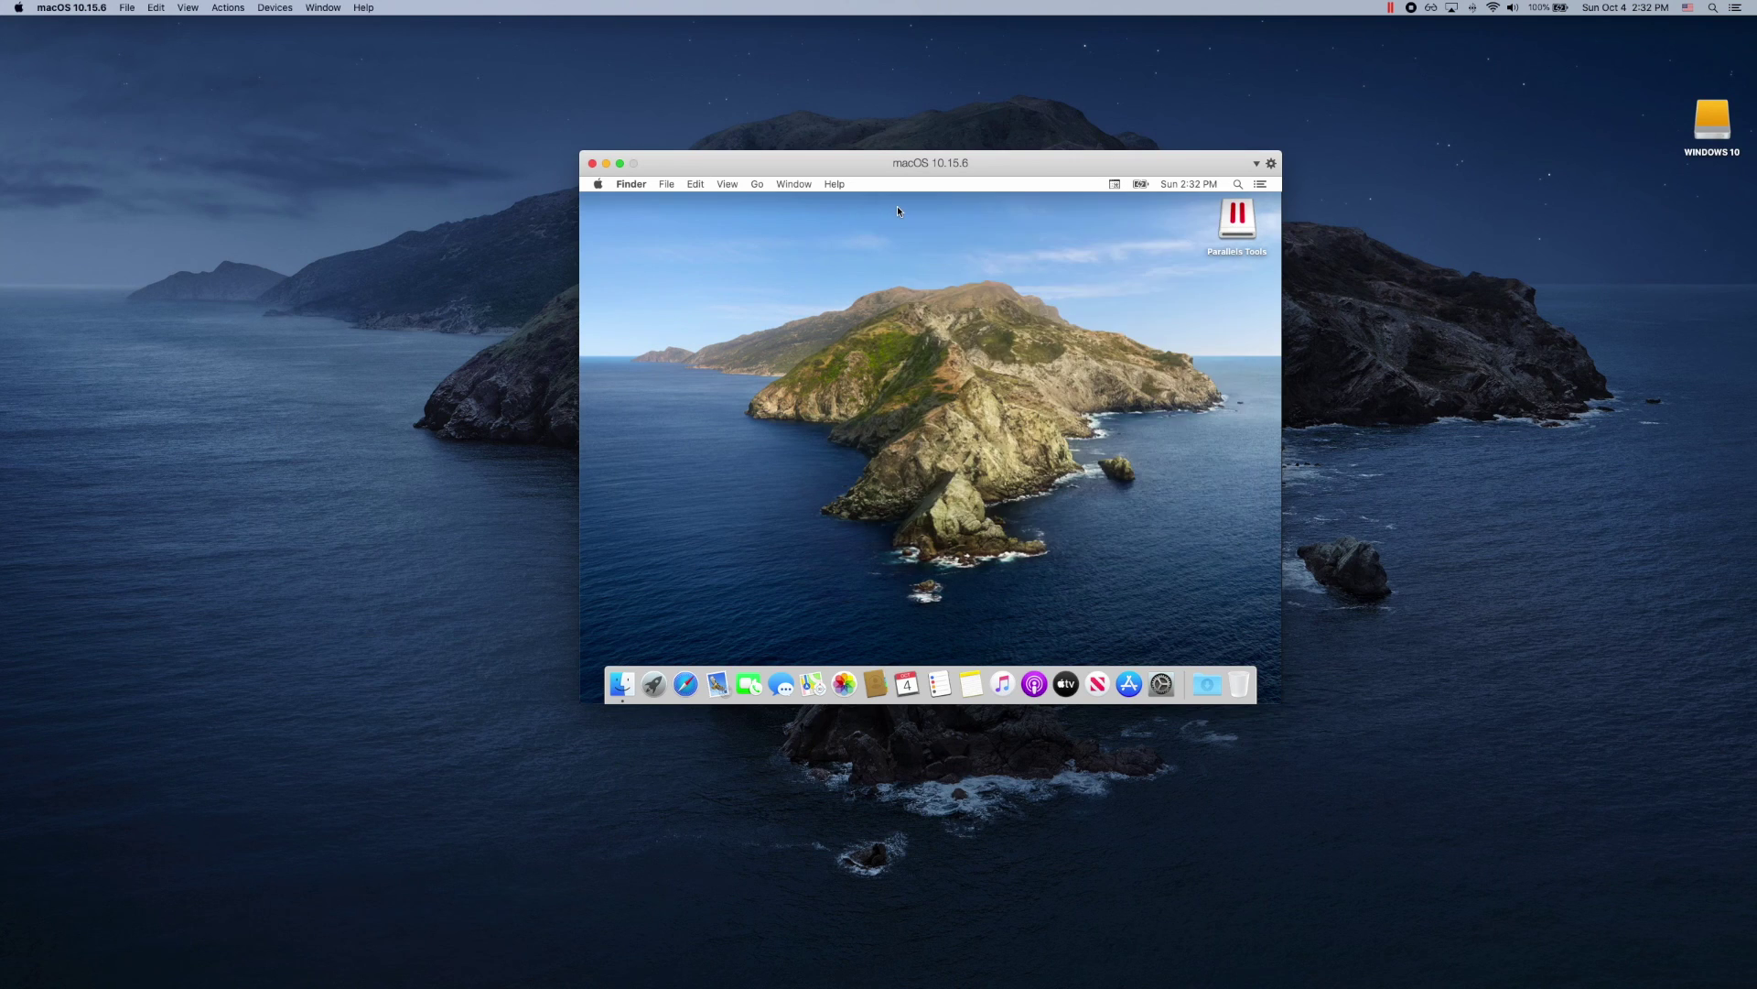
pyautogui.click(1241, 222)
pyautogui.rightClick(1242, 221)
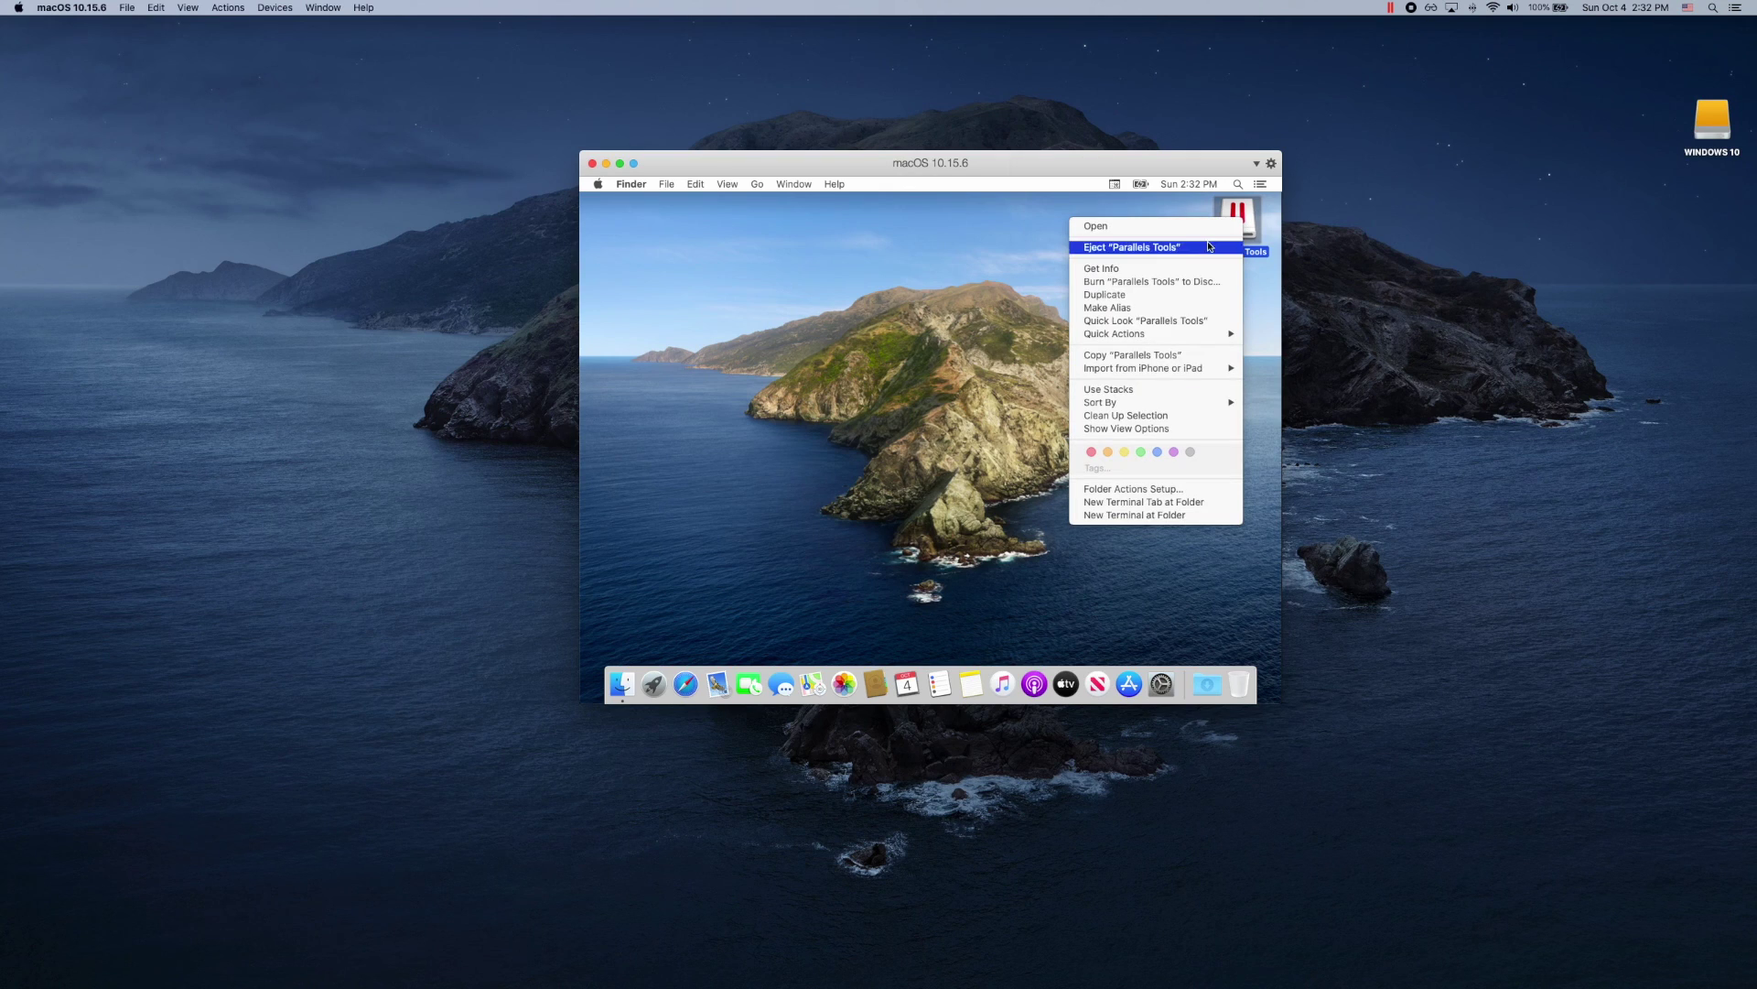
pyautogui.click(1209, 247)
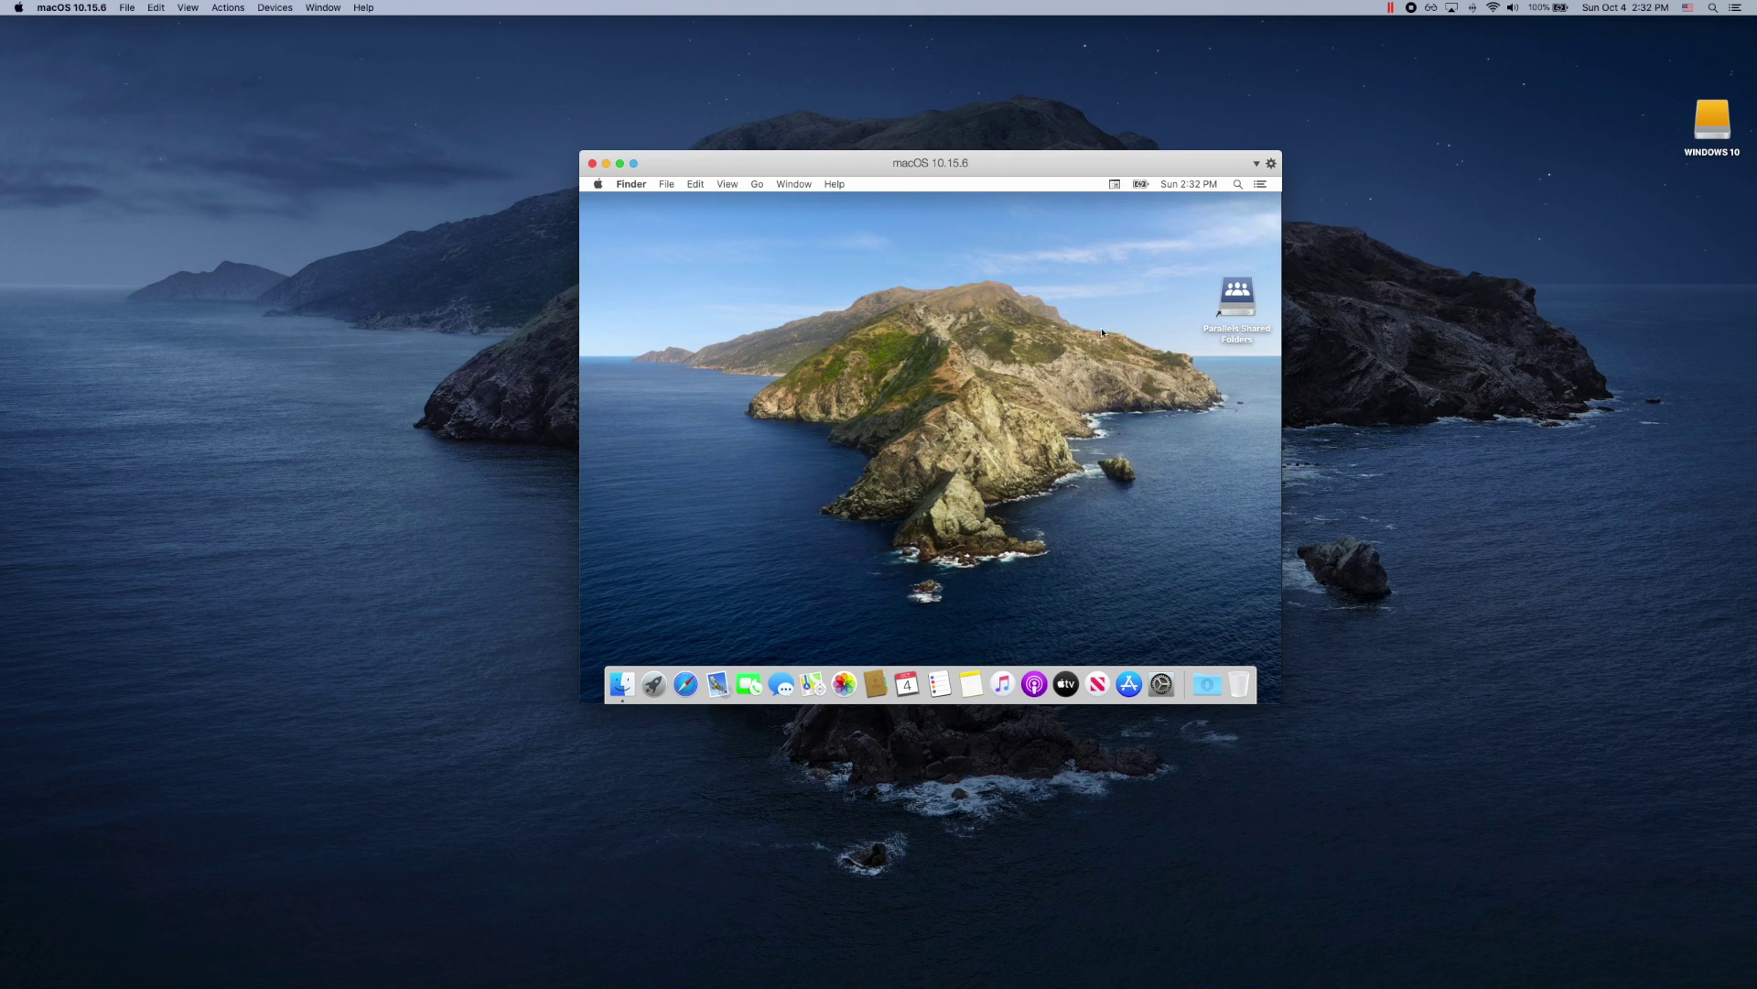